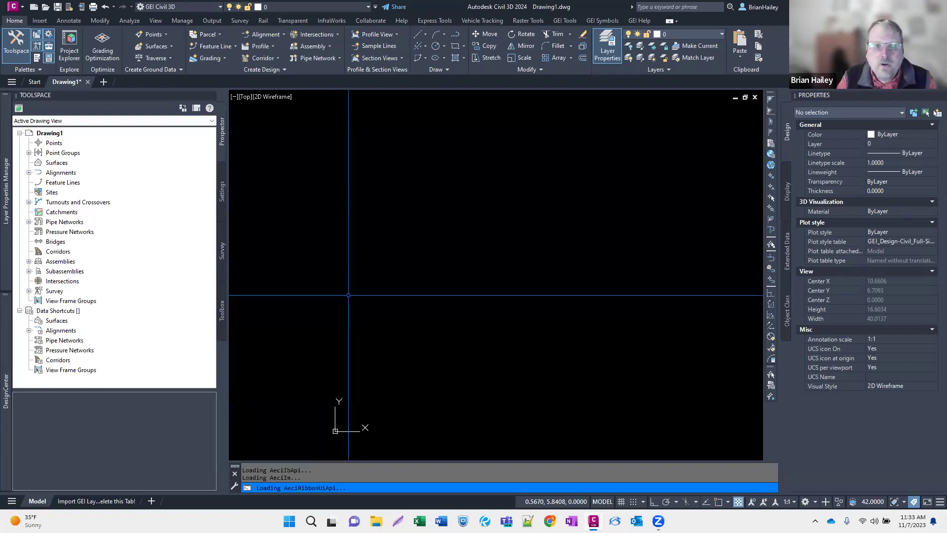
Start a new drawing and duplicate the GEI_C3D_External Works Template - STB.dwt file within the template selection dialog
double_click(426, 256)
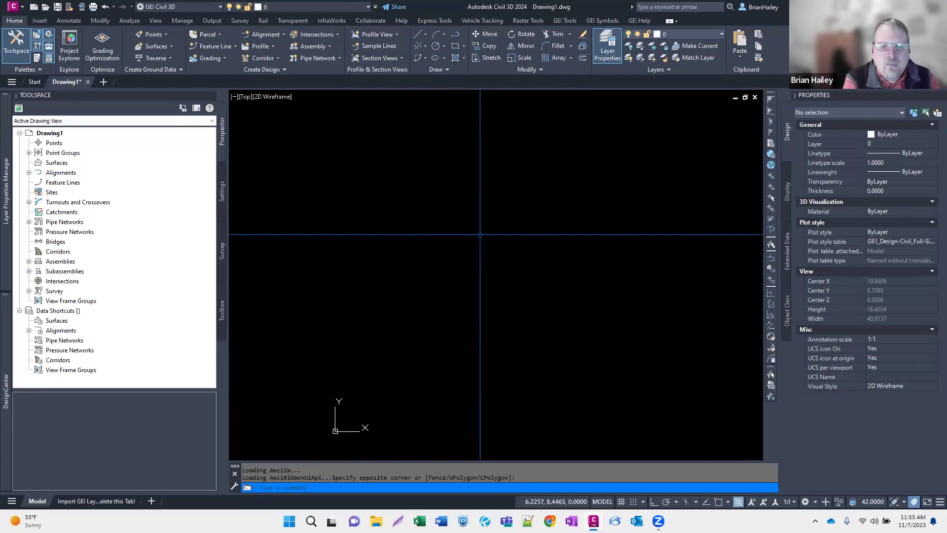
key("ctrl+n")
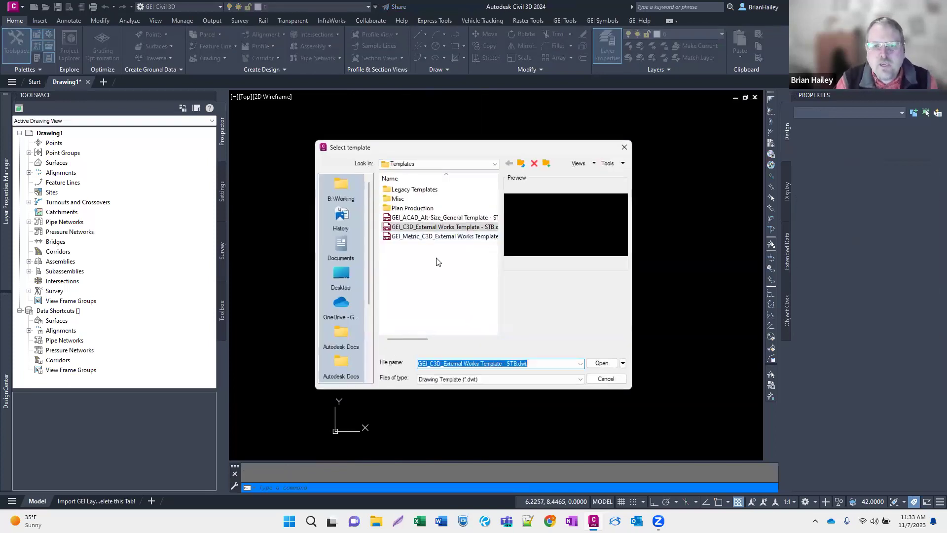
double_click(429, 229)
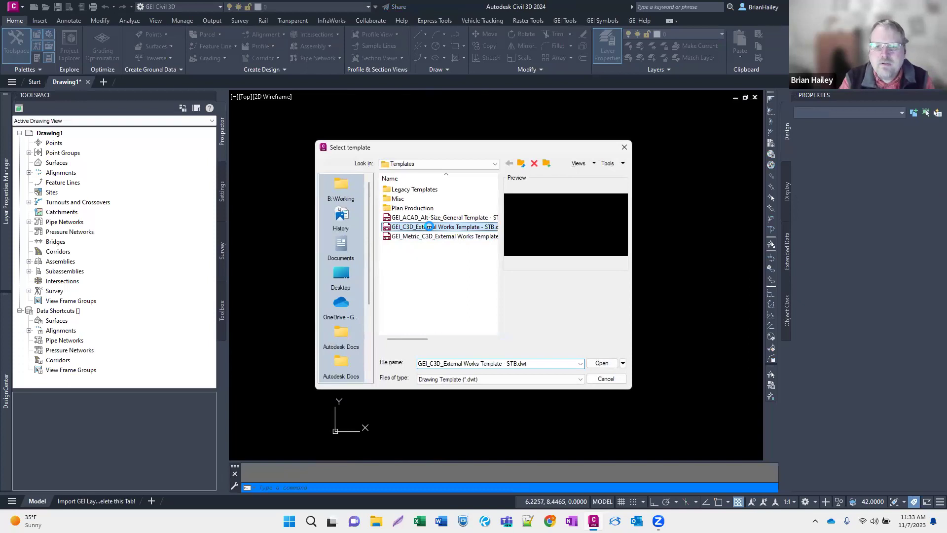
right_click(429, 227)
left_click(399, 235)
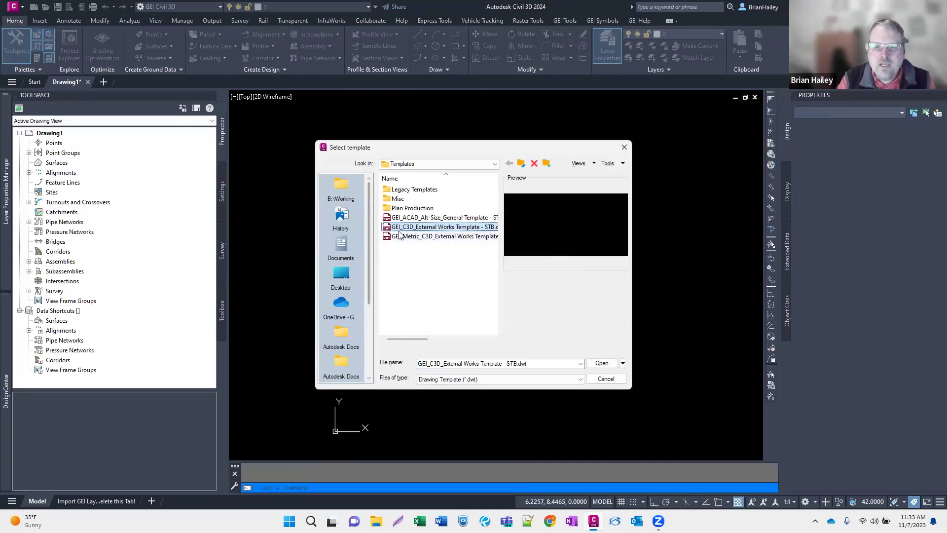
left_click_drag(402, 227, 408, 285, "ctrl")
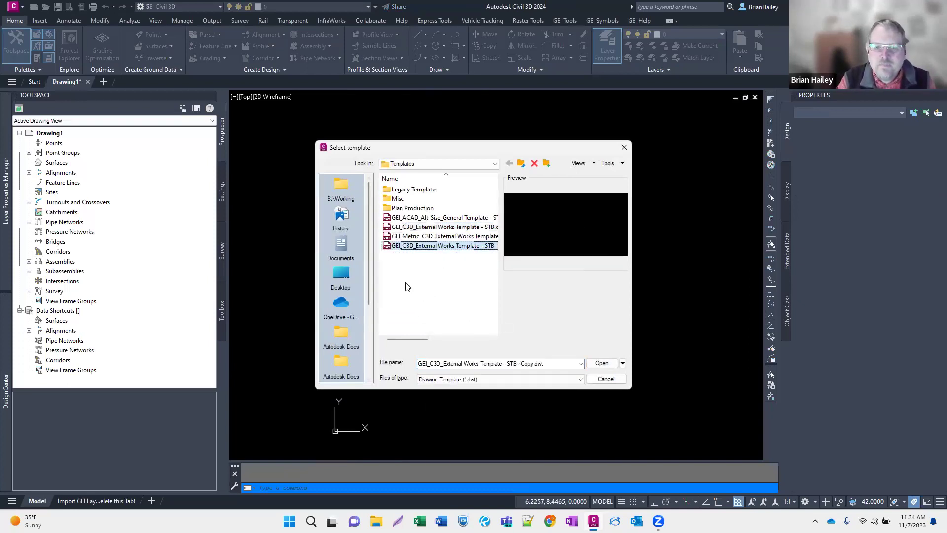
Rename the copied template file as Project Template.dwt
left_click(415, 247)
key("ctrl+a")
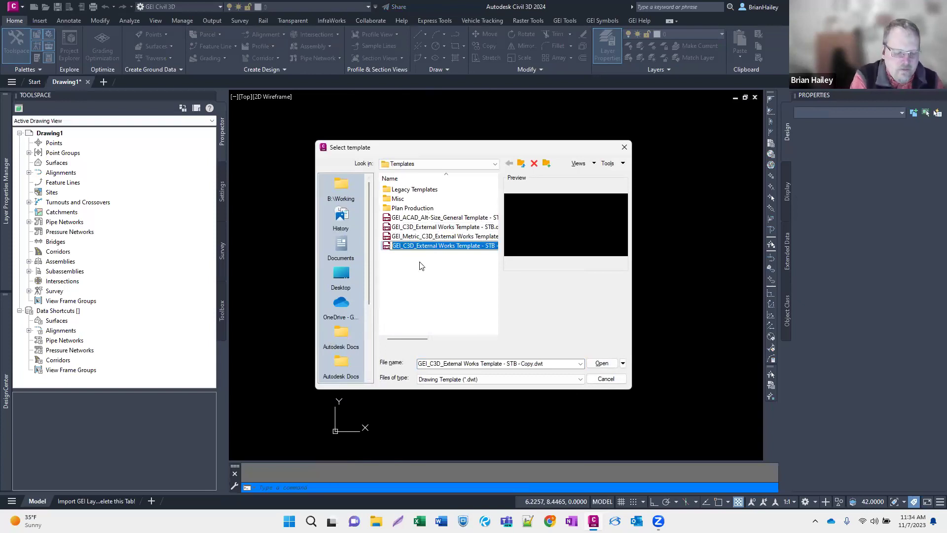
type("Project Tempalte.dwg")
key("BackSpace")
type("t")
key("Return")
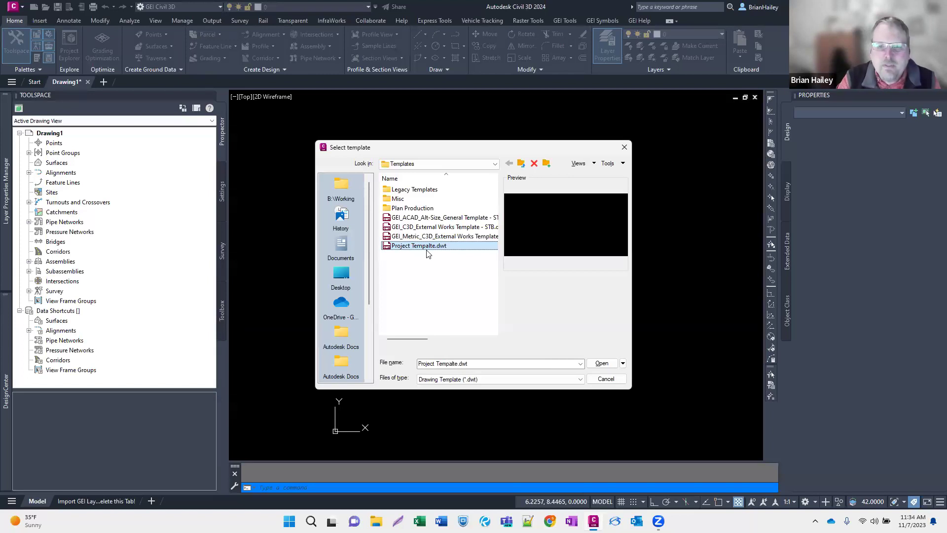
left_click(427, 246)
key("Delete")
key("Delete")
type("la")
key("Return")
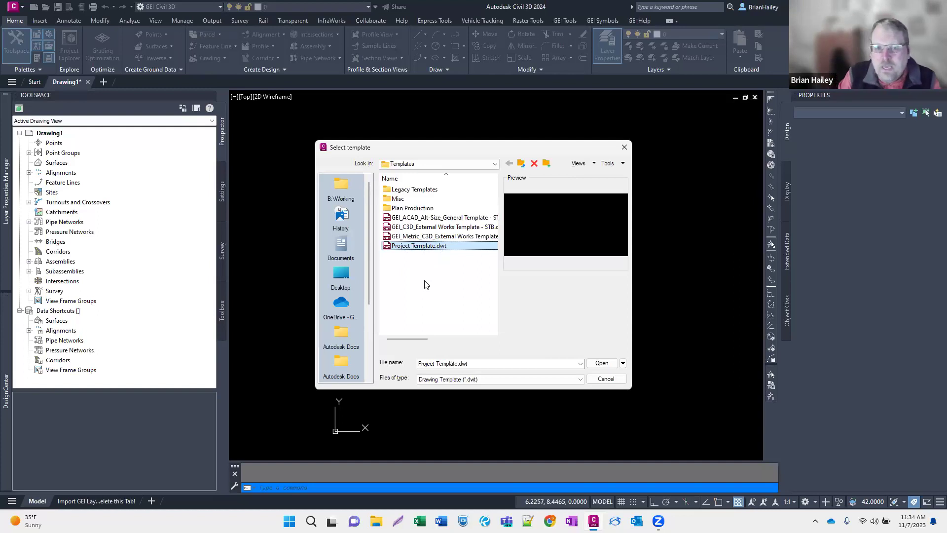
Make a second copy of the GEI_C3D_External Works template and name it Reference Template.dwt
left_click_drag(440, 227, 430, 262)
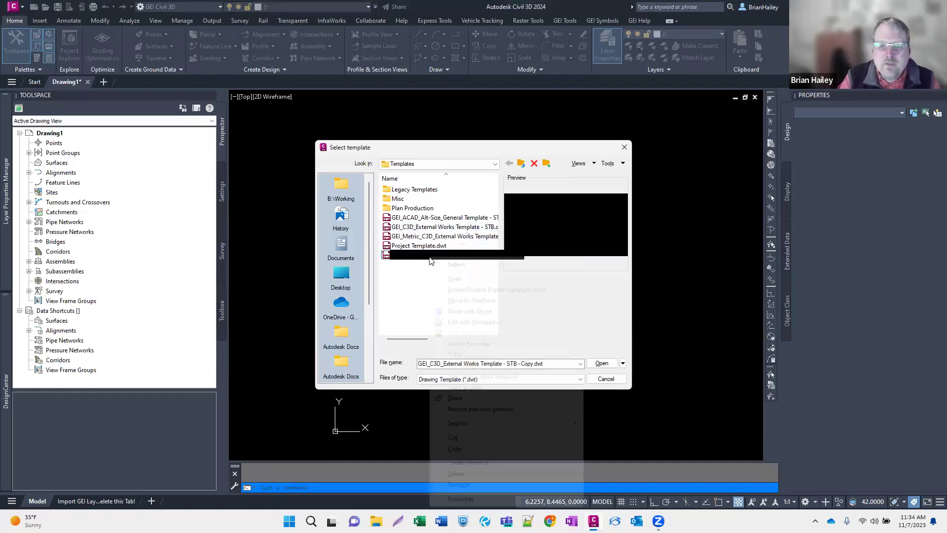
left_click(430, 261)
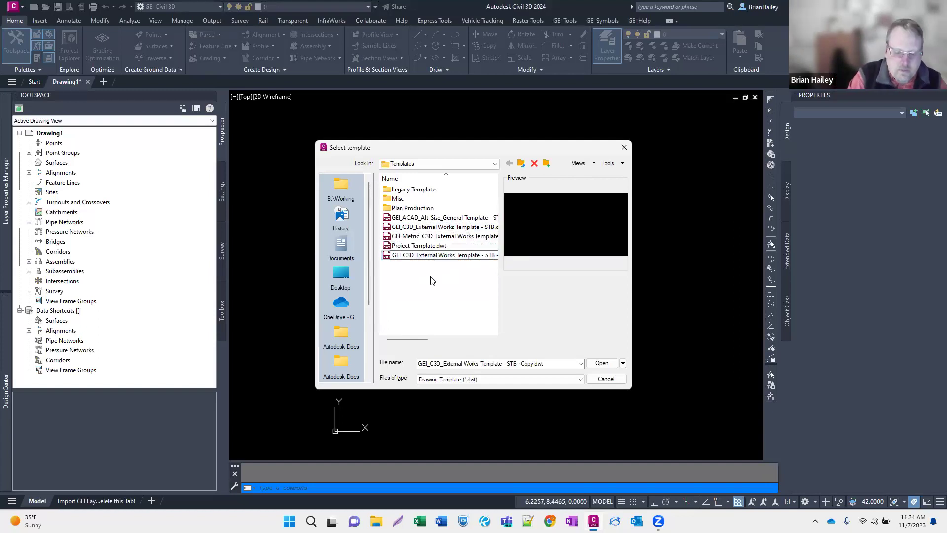
type("Refer")
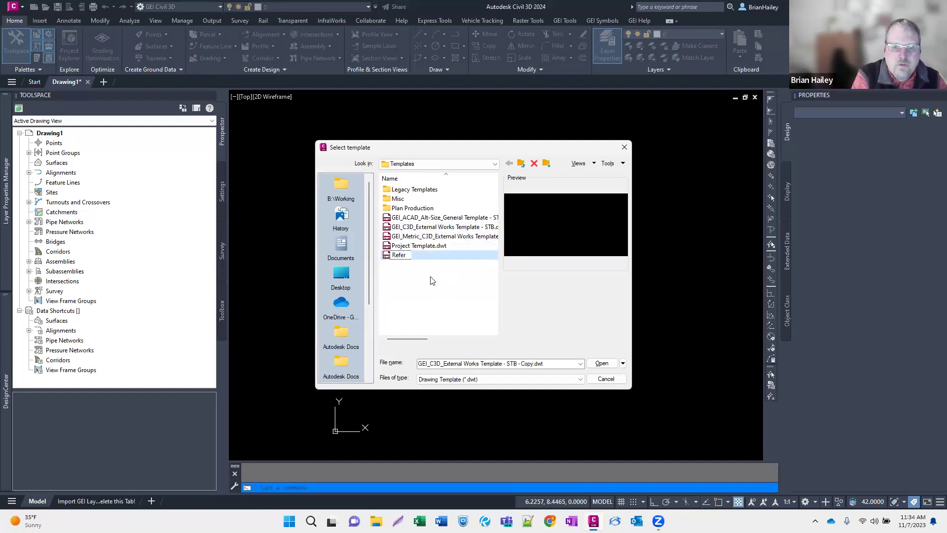
type("ence Template.dwt")
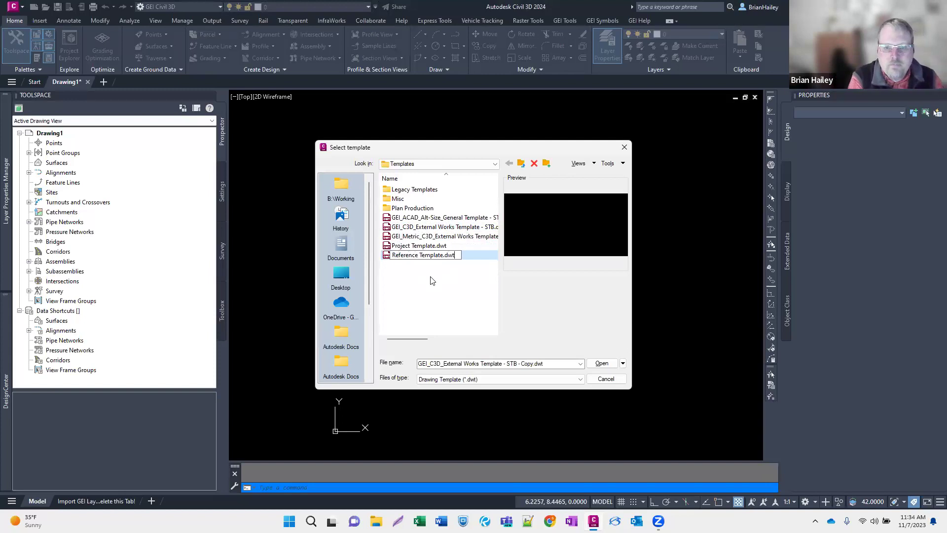
key("Return")
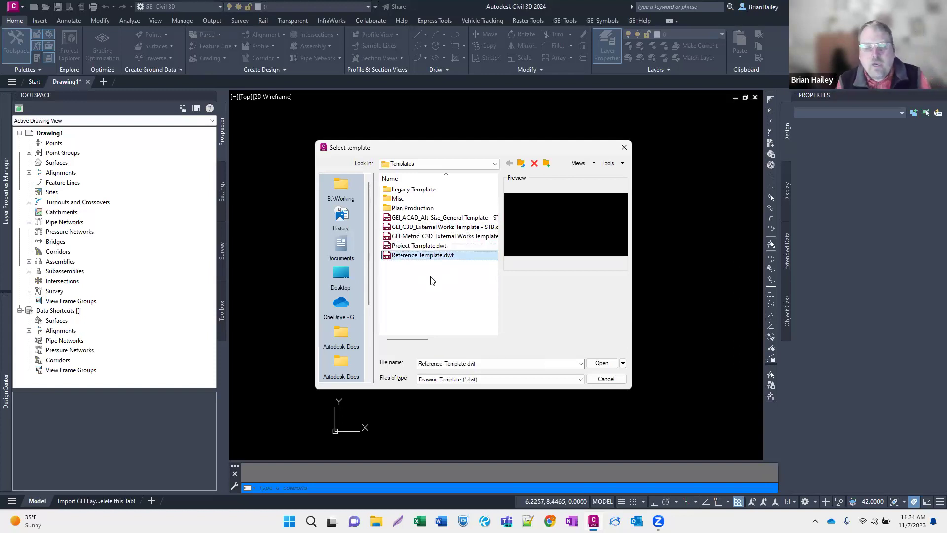
Open Project Template.dwt from the Templates folder for editing, using the Drawing Template (*.dwt) file type
double_click(426, 254)
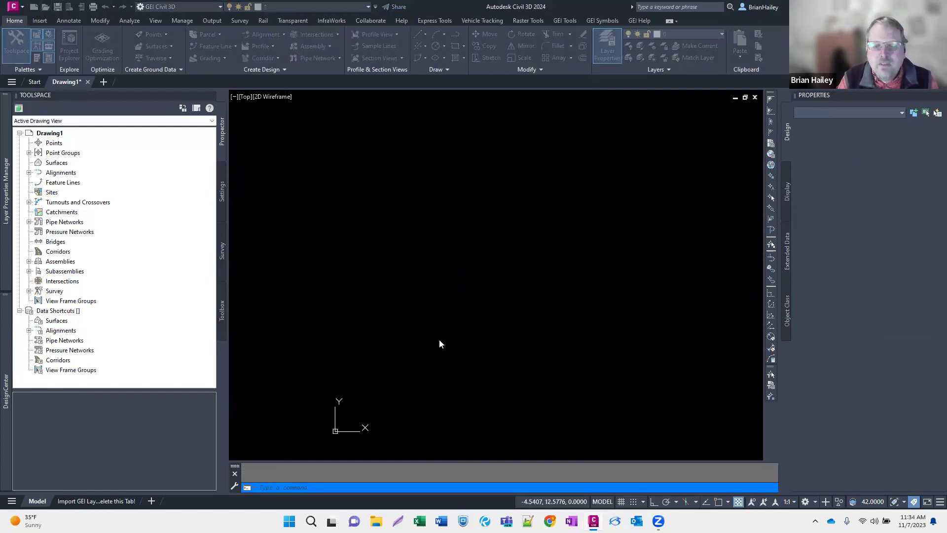
left_click(452, 370)
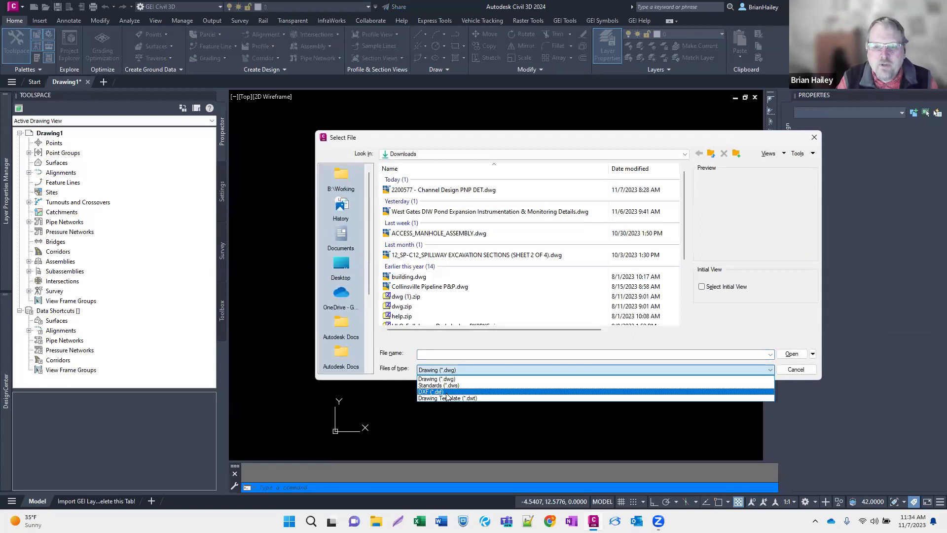
left_click(448, 398)
left_click(419, 236)
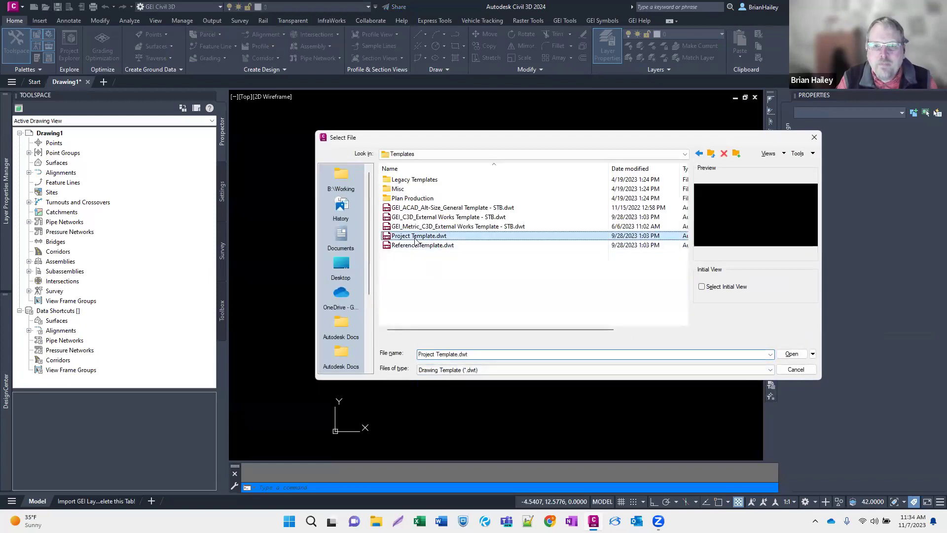
left_click(792, 354)
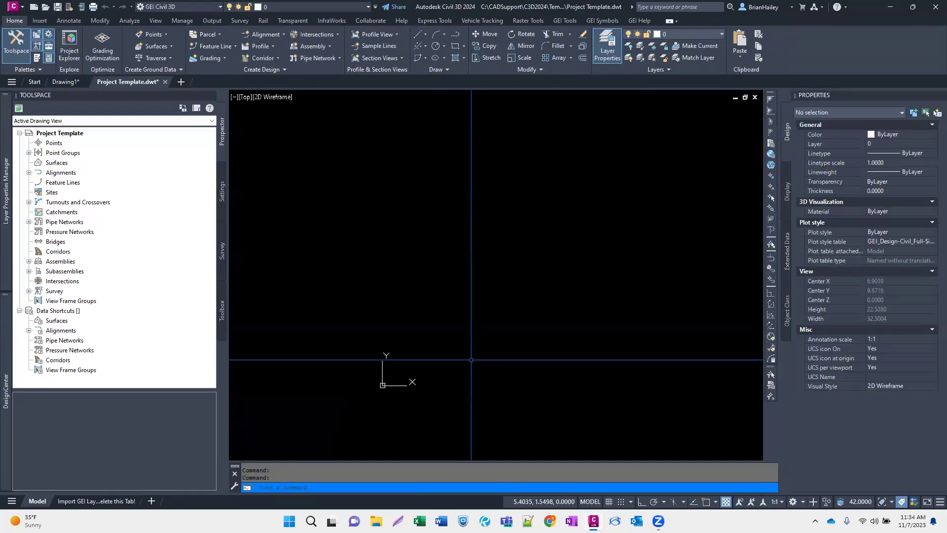
middle_click_drag(474, 302, 433, 296)
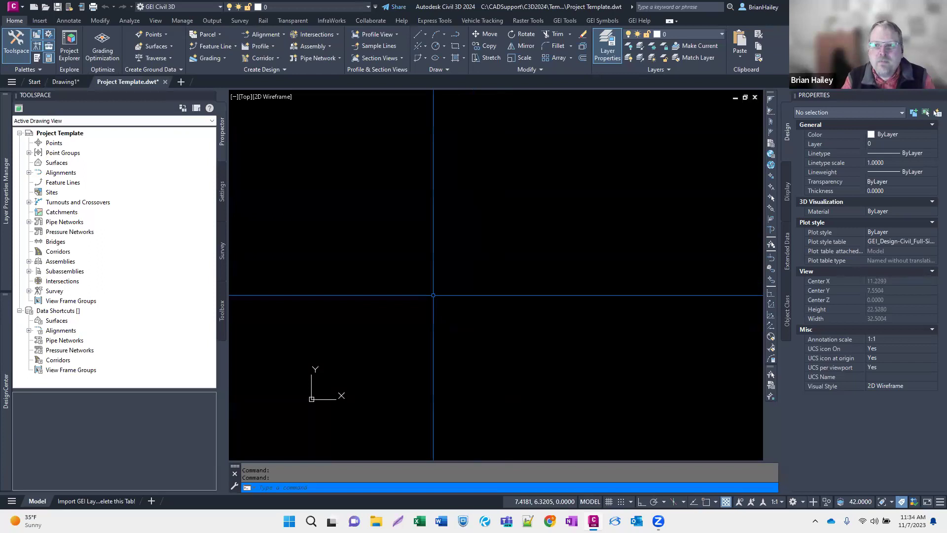
left_click(182, 21)
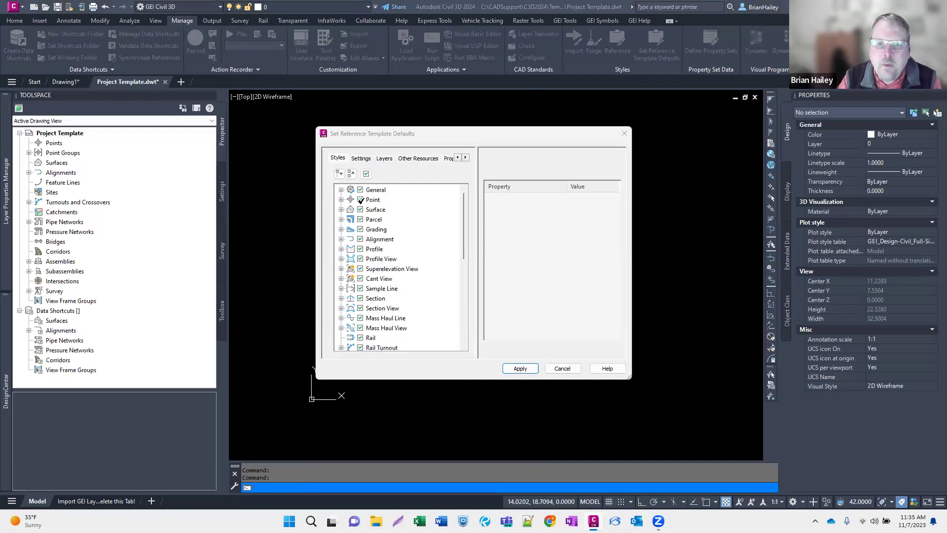
left_click(358, 199)
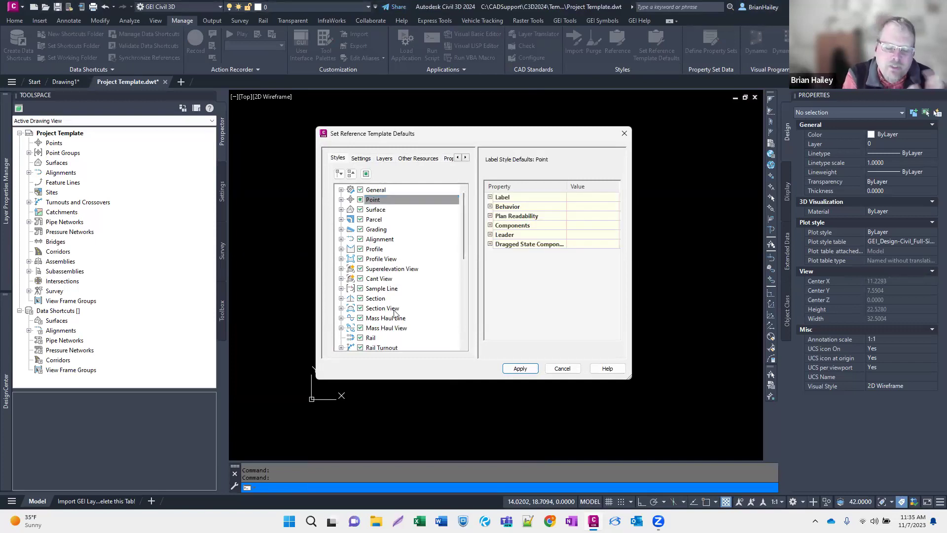
left_click(367, 175)
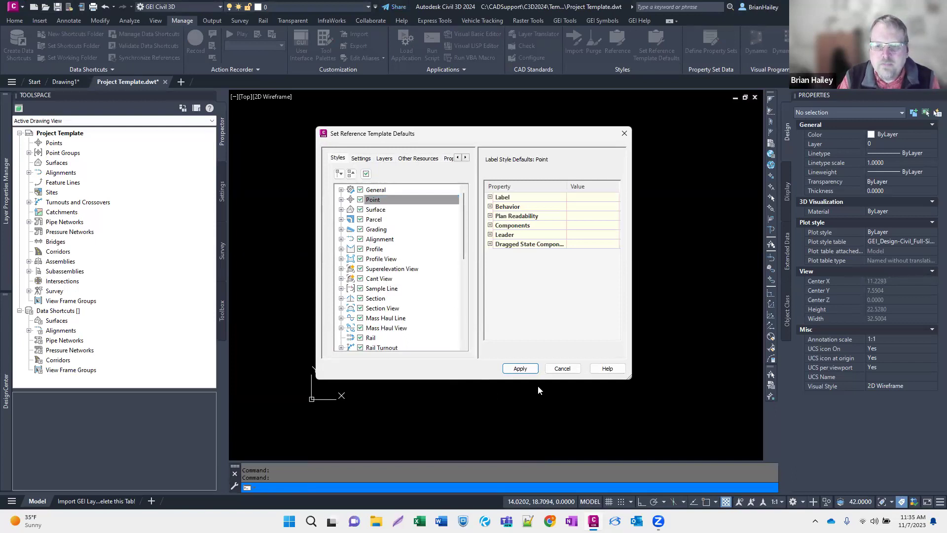
left_click(562, 370)
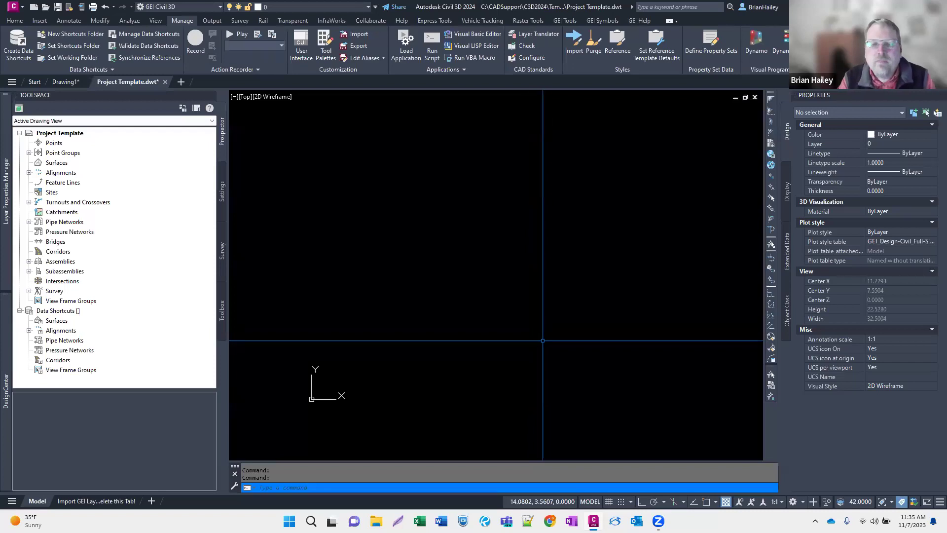
Add Reference Template.dwt as a referenced template for the Project Template file
left_click(618, 44)
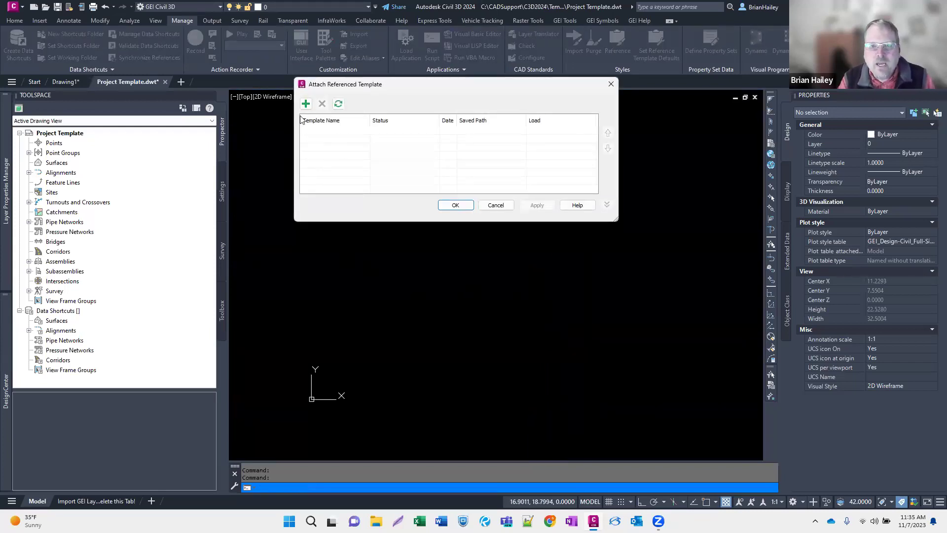
left_click(306, 103)
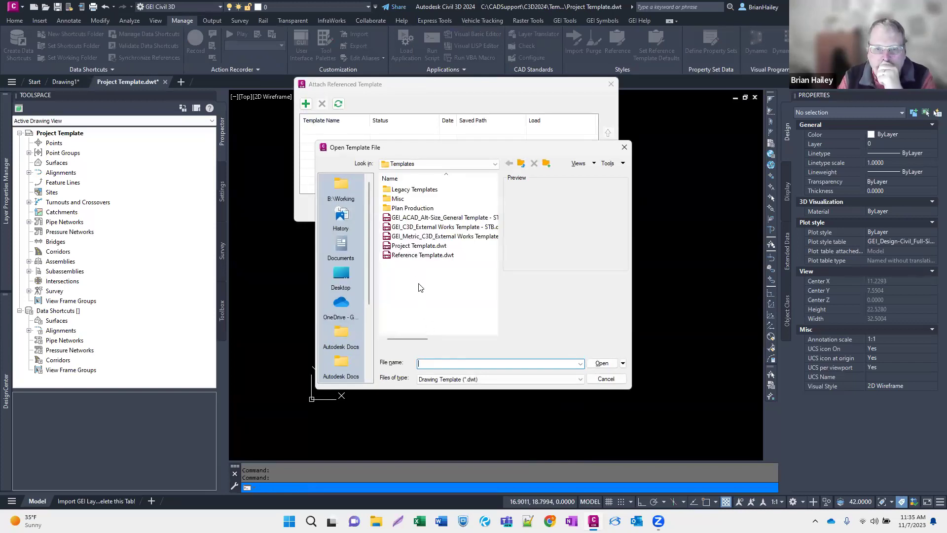
left_click(422, 257)
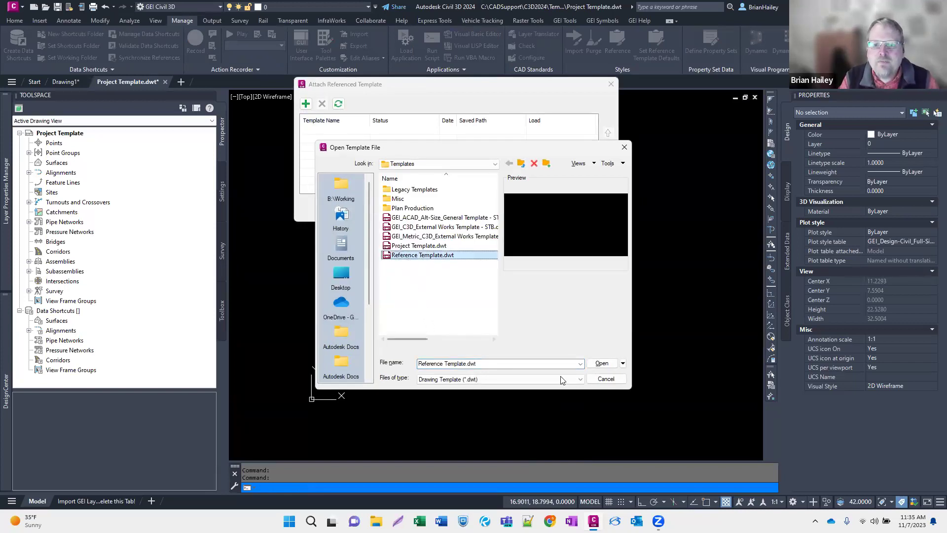
left_click(601, 363)
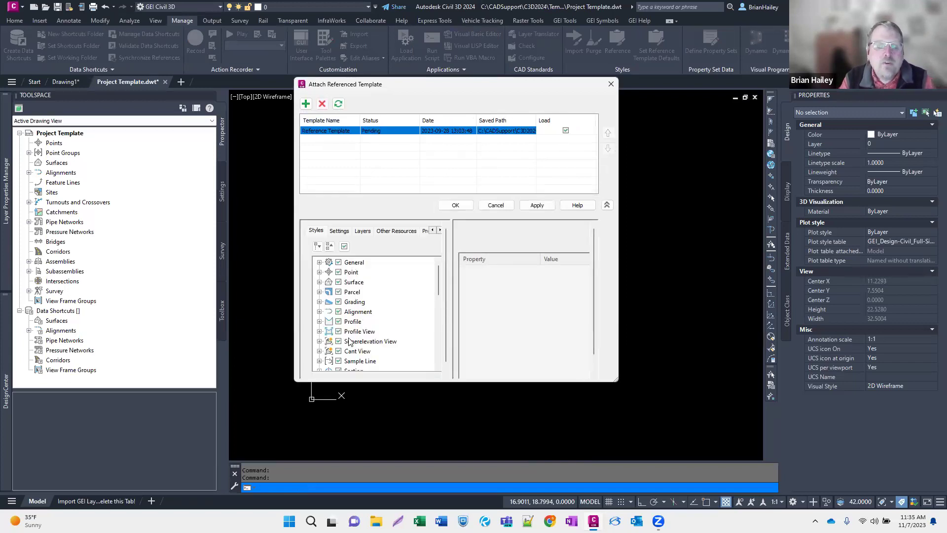
Exclude the optional Point styles from the template reference and review its drawing settings and layer list
left_click(346, 272)
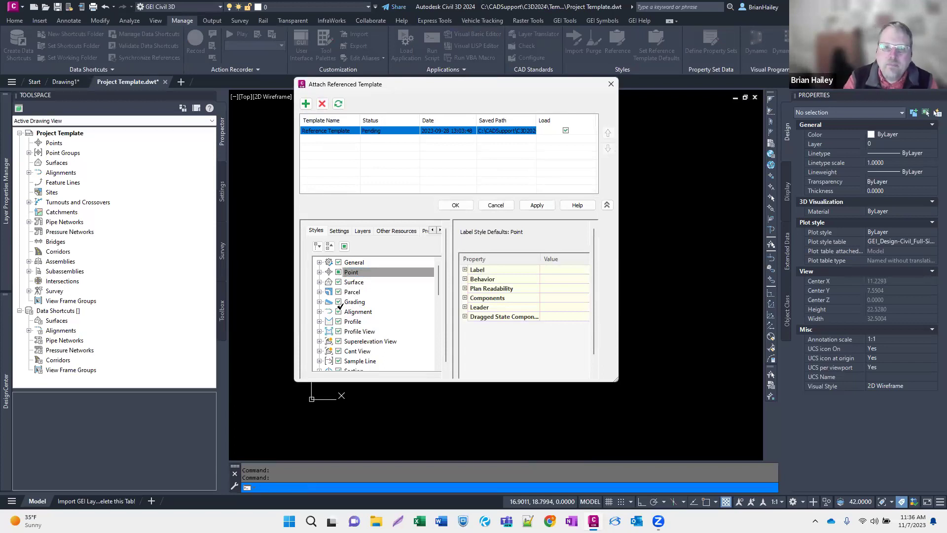
left_click(339, 232)
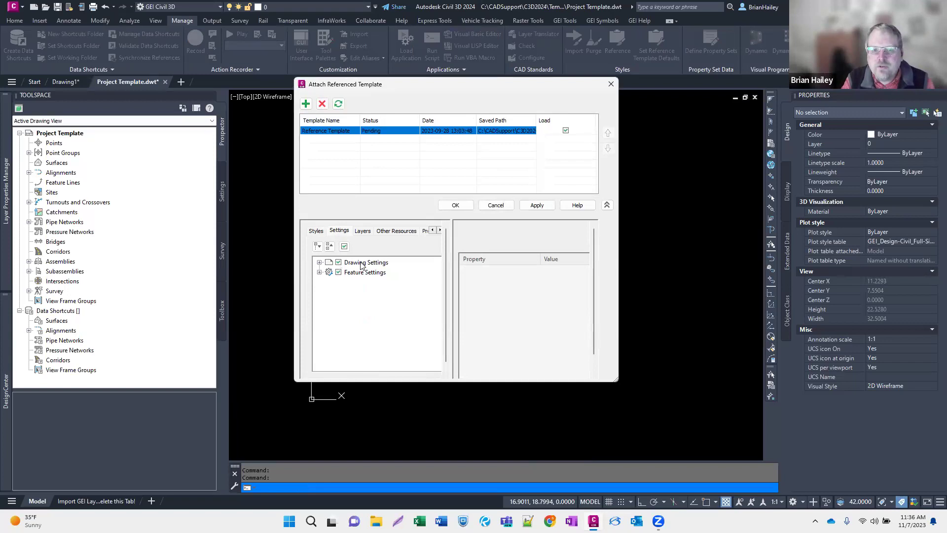
left_click(360, 231)
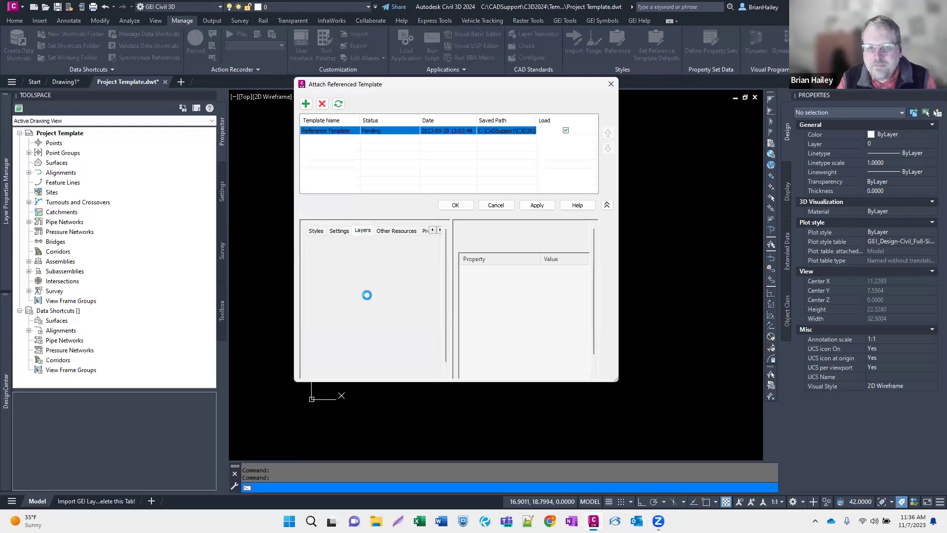
left_click(320, 262)
scroll(368, 277, "down", 15)
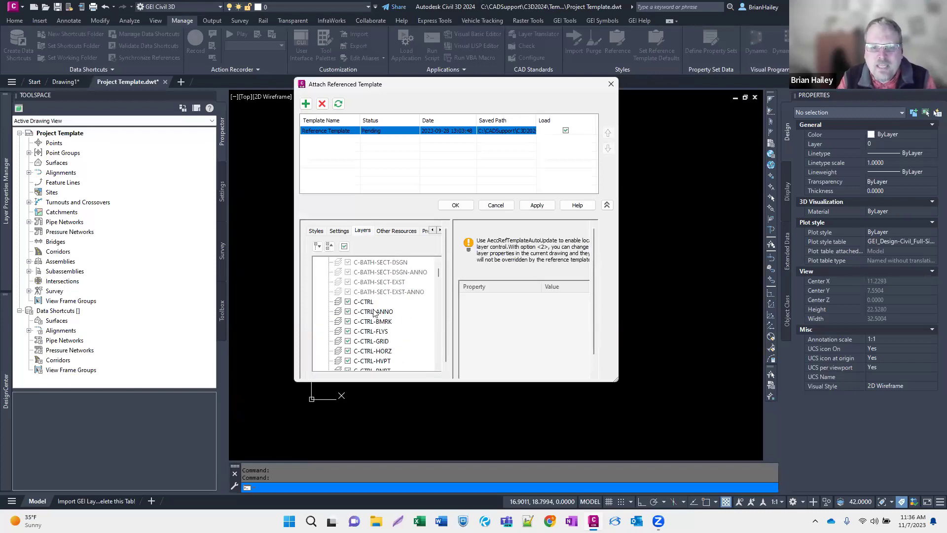
scroll(376, 315, "up", 6)
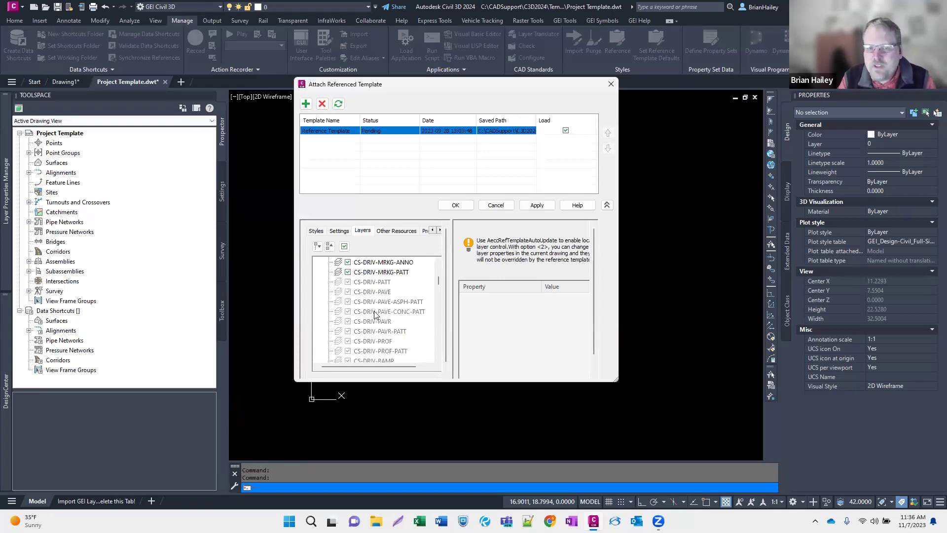
Exclude the optional Blocks from the template reference's other resources and look through the expanded block list
left_click(397, 230)
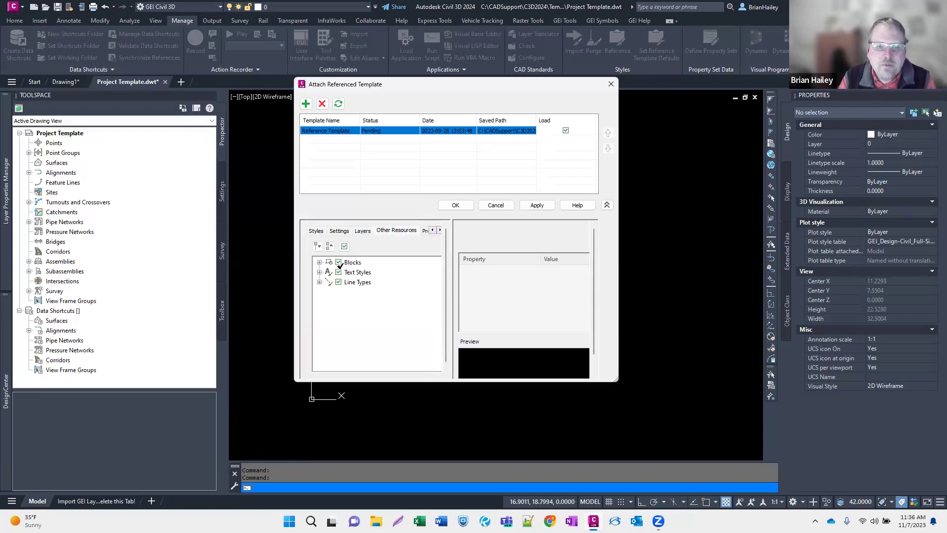
left_click(349, 272)
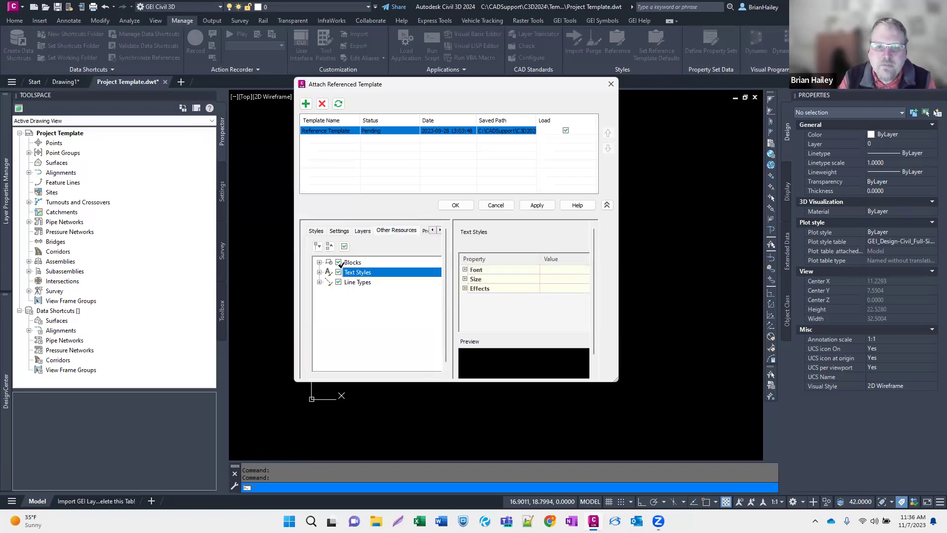
left_click(338, 263)
left_click(318, 263)
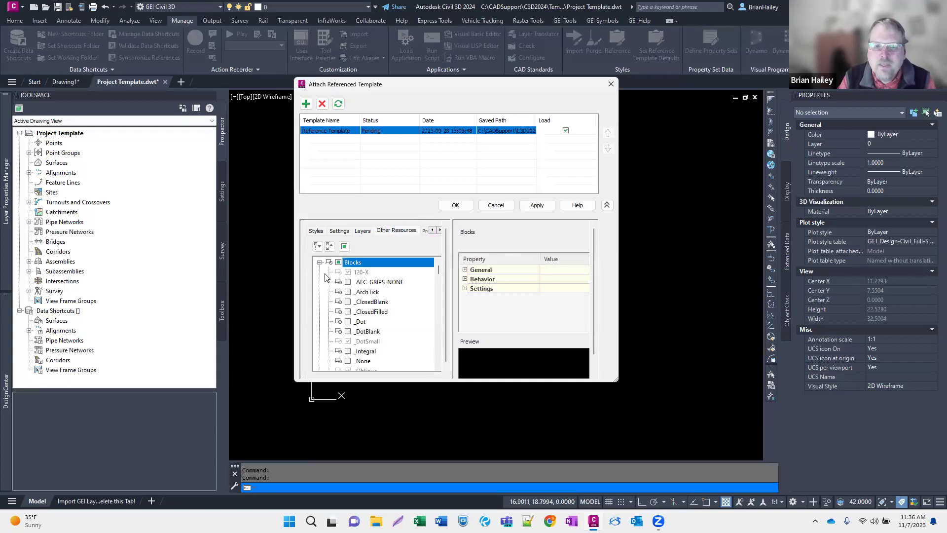
scroll(360, 316, "down", 5)
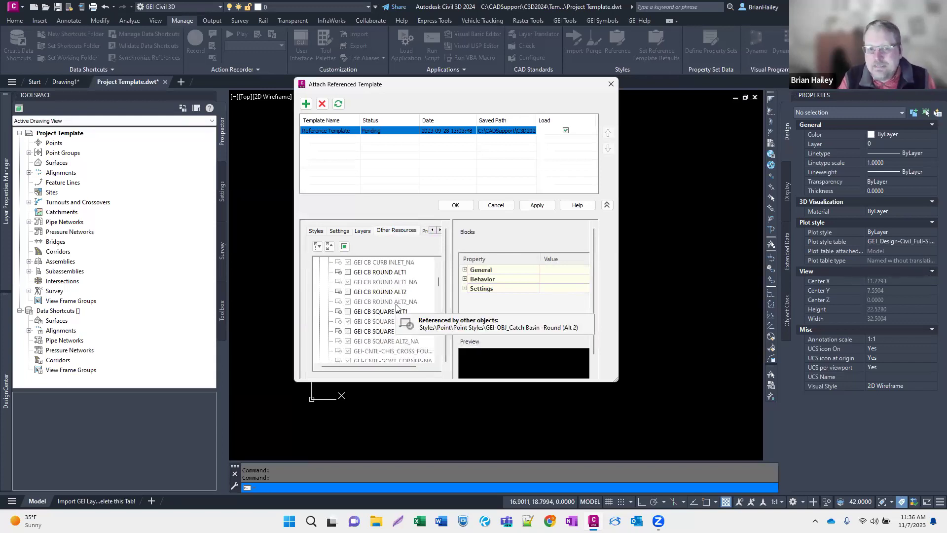
Review the Blocks and Property Sets included from the reference template, and accept the template attachment
scroll(388, 307, "up", 5)
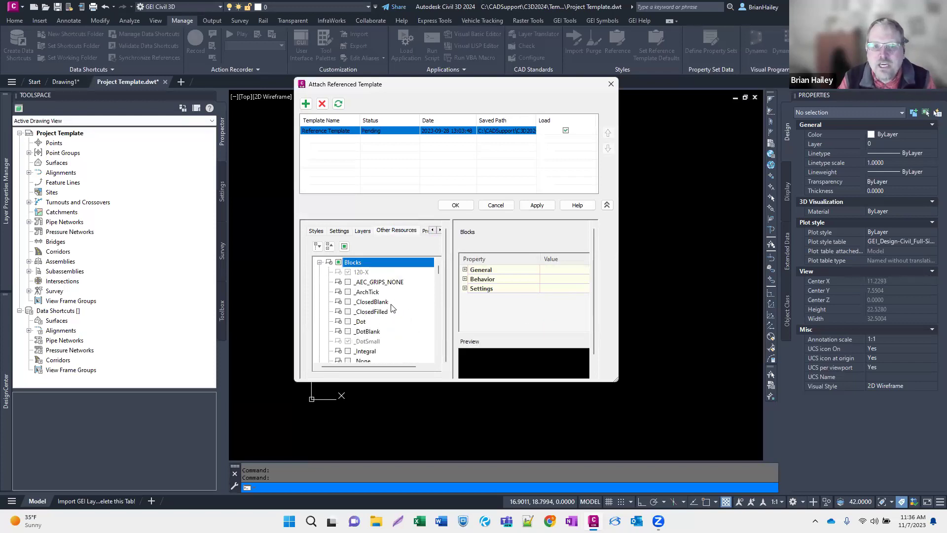
left_click(424, 231)
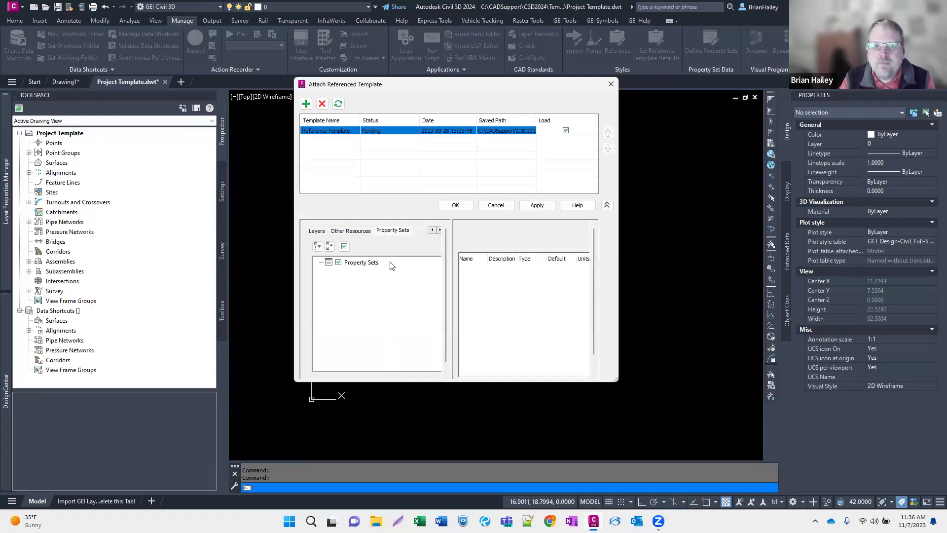
left_click(455, 205)
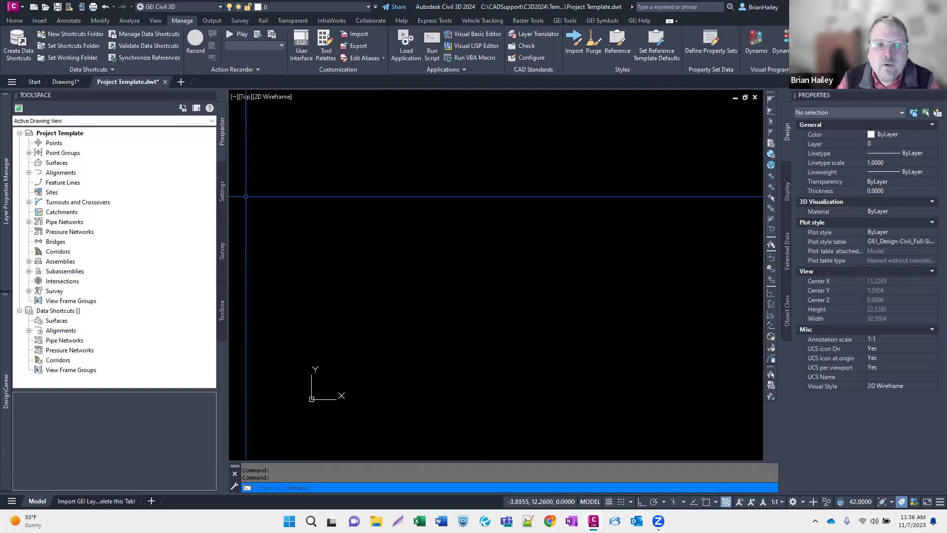
Examine the project template's surface styles for reference markers and check the source template of GEI-DES_Analysis_Topo Contours (1-5) with Slope Arrows
left_click(223, 195)
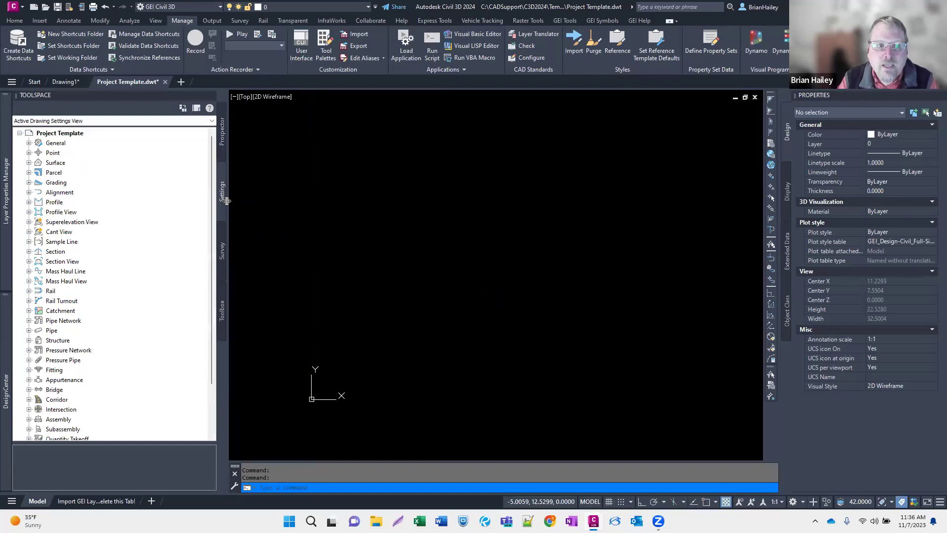
left_click(30, 163)
left_click(38, 172)
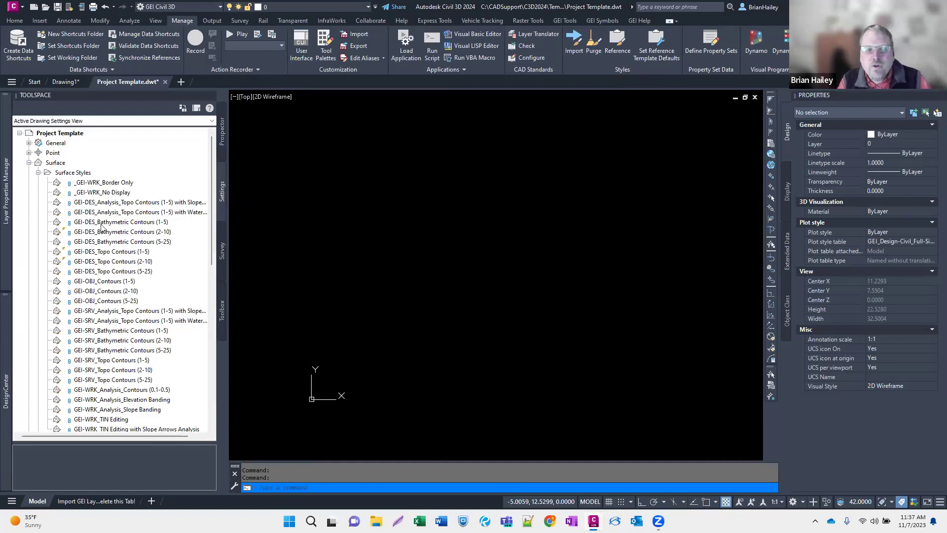
mouse_move(115, 253)
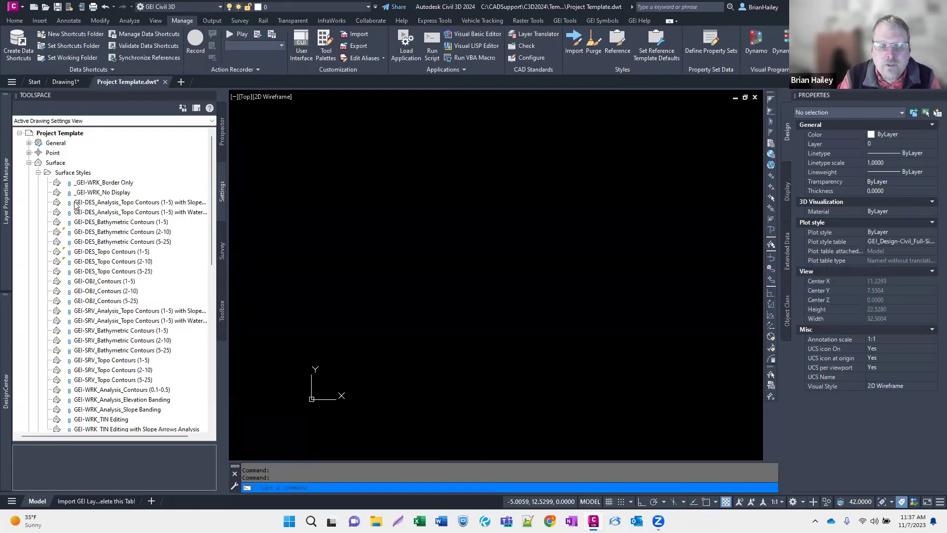
mouse_move(76, 204)
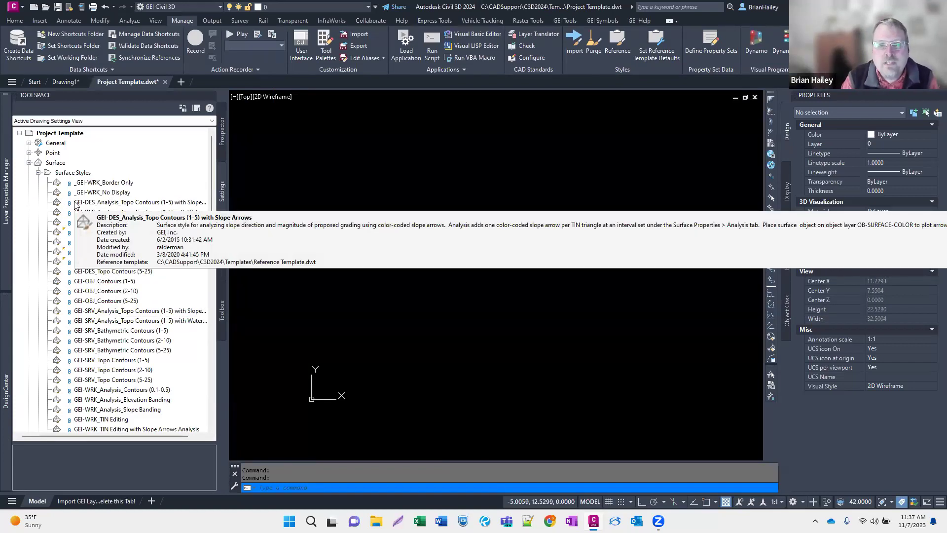
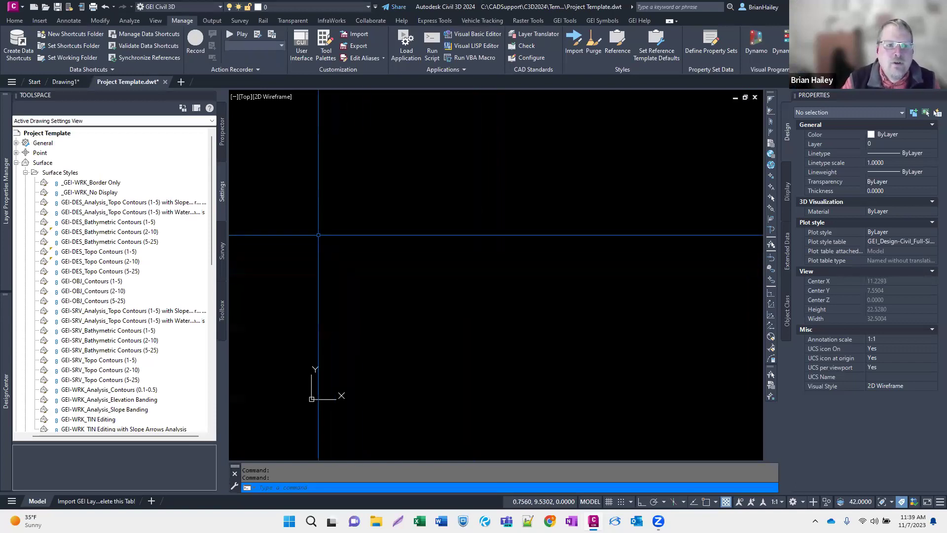
Close Project Template.dwt and save its changes
left_click(166, 81)
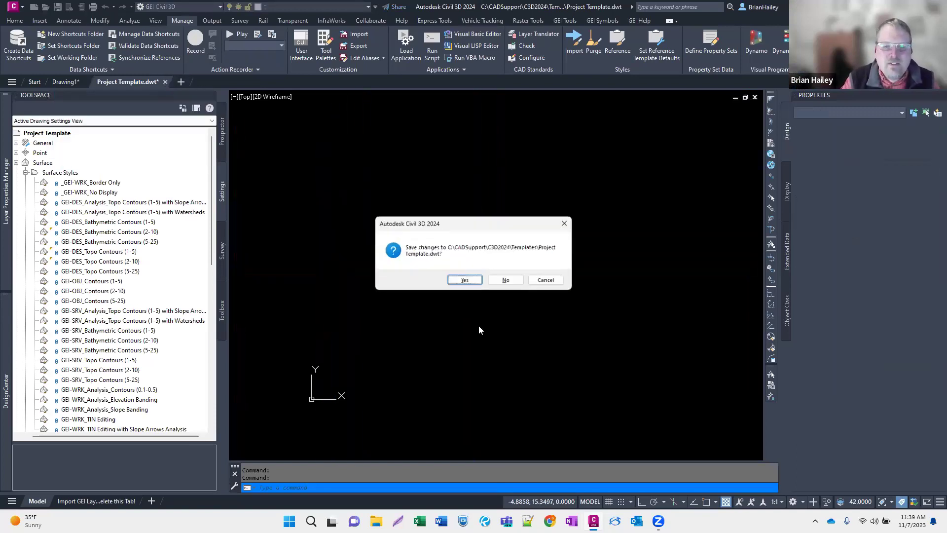
left_click(463, 280)
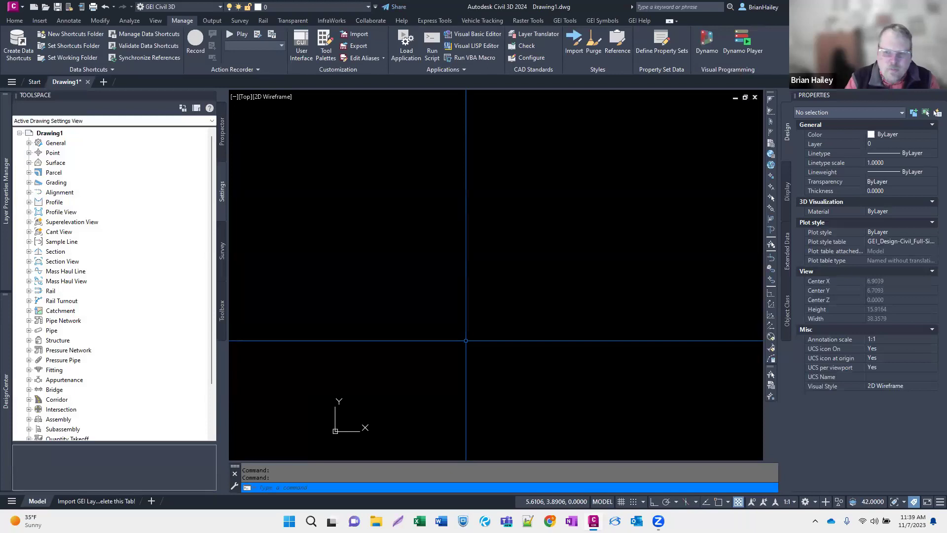
Create a new drawing from Project Template.dwt and expand its surface styles in the drawing settings
key("ctrl+n")
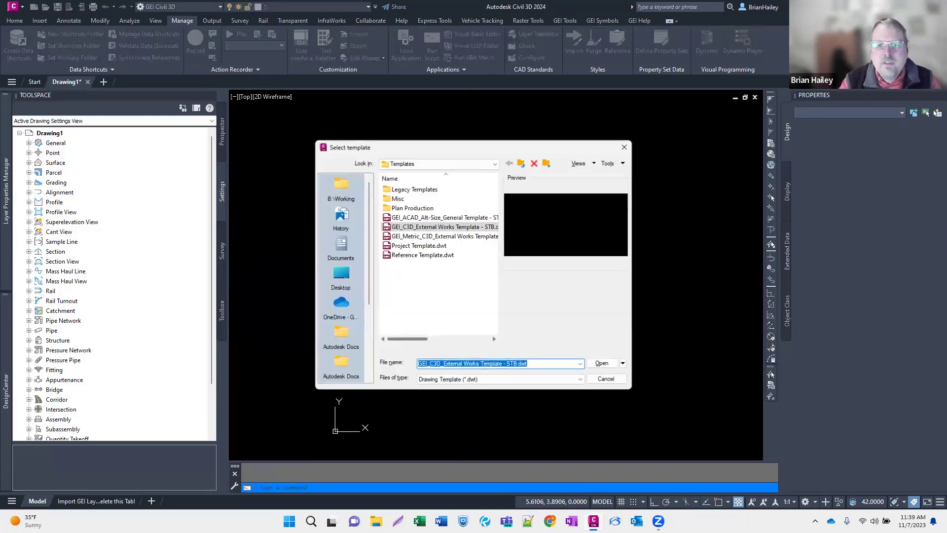
left_click(419, 246)
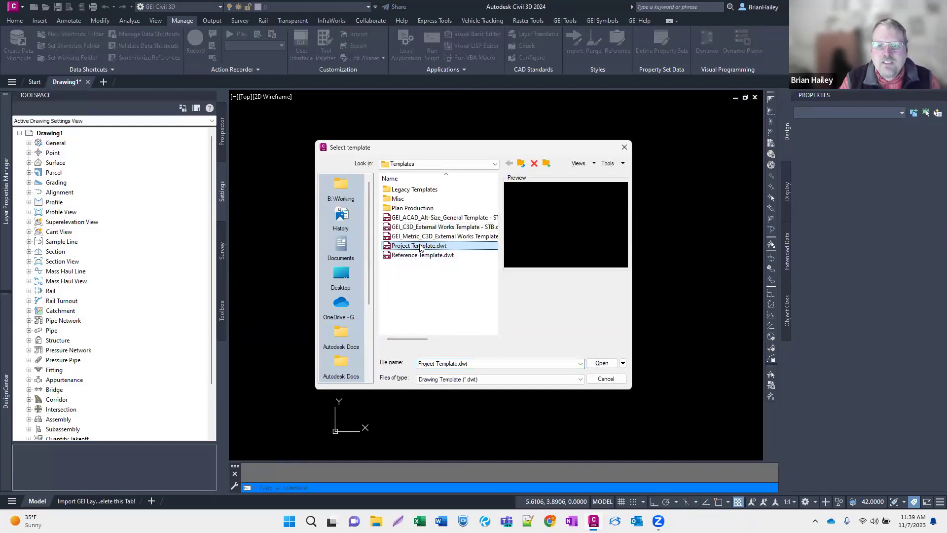
left_click(598, 363)
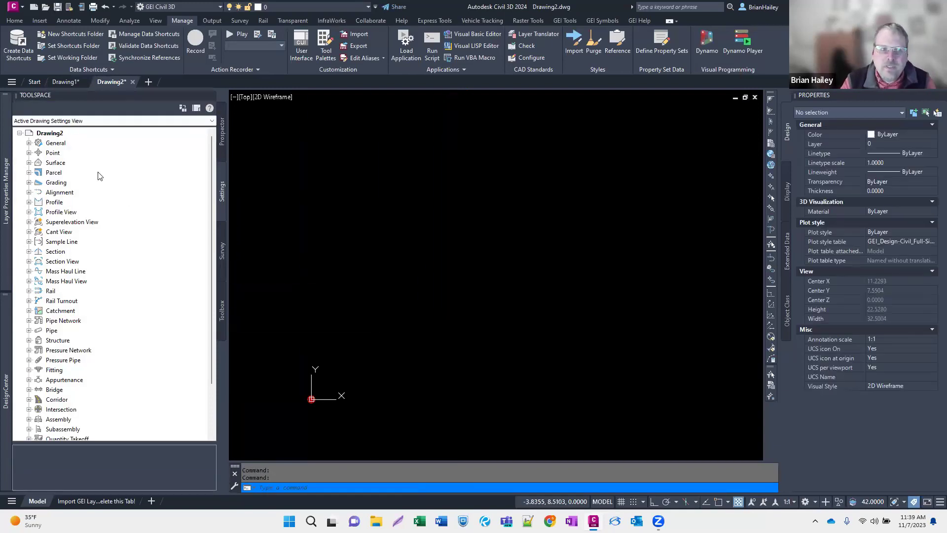
left_click(29, 162)
left_click(38, 172)
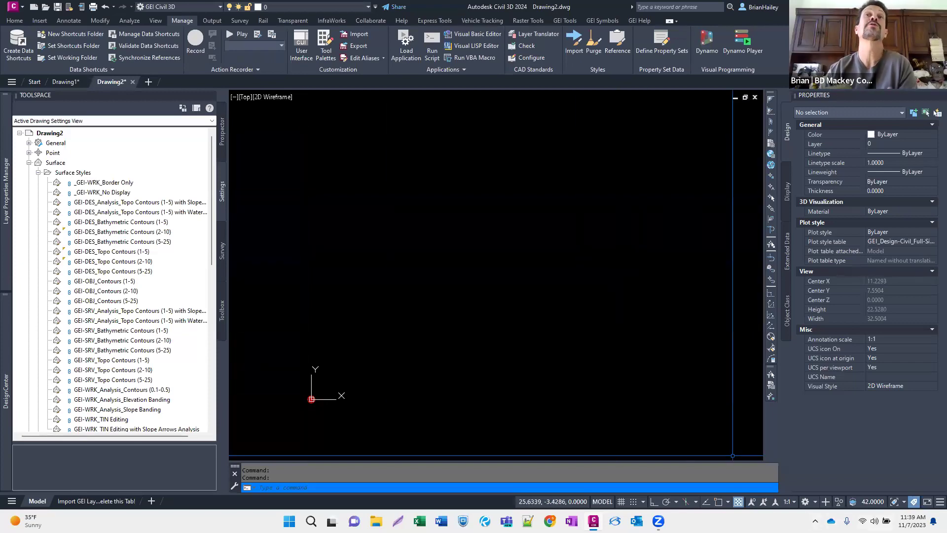
Switch to the Windows sound settings, set the output device to the 3- USB Audio Device speakers, and close the settings
right_click(874, 521)
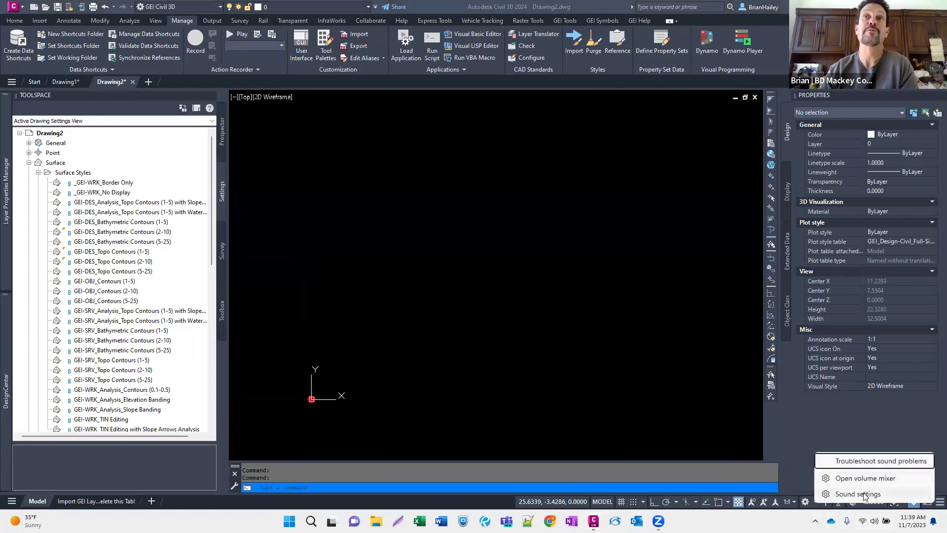
left_click(866, 496)
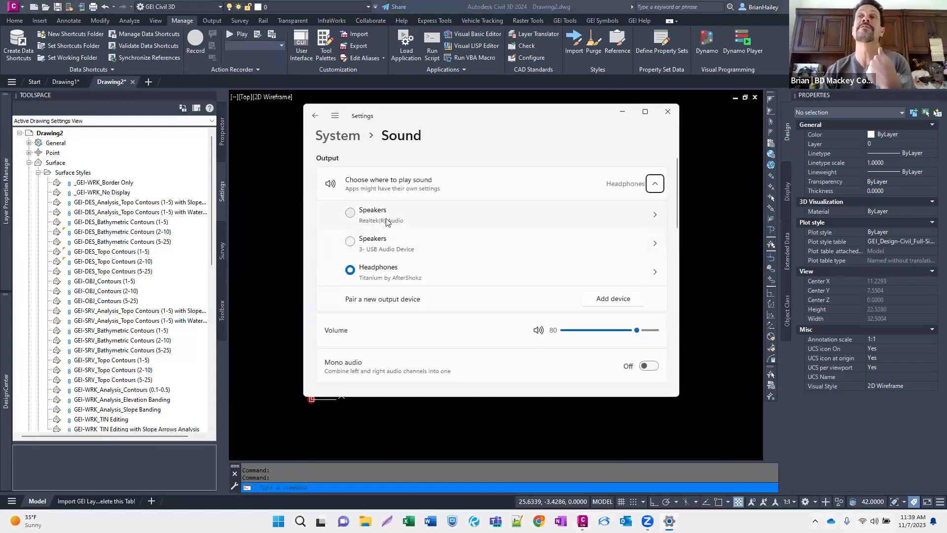
left_click(366, 246)
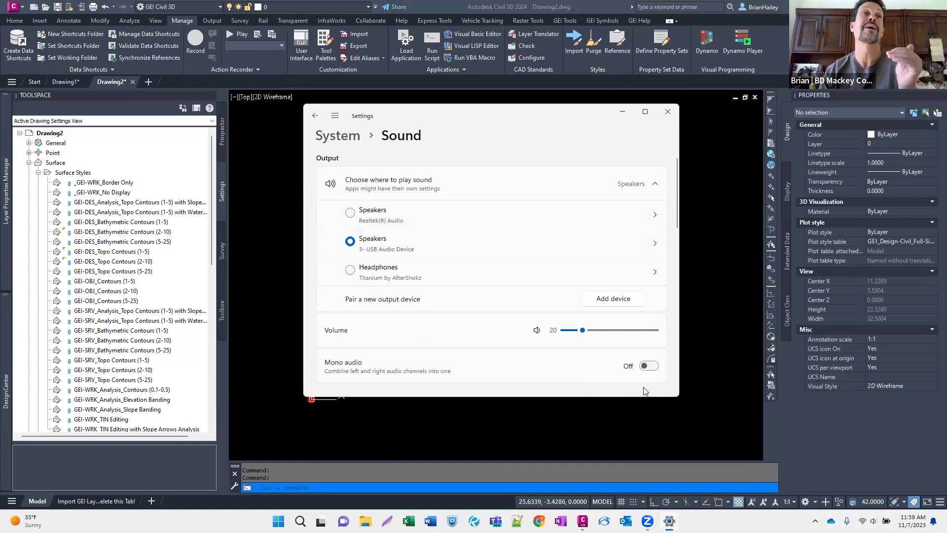
left_click(668, 117)
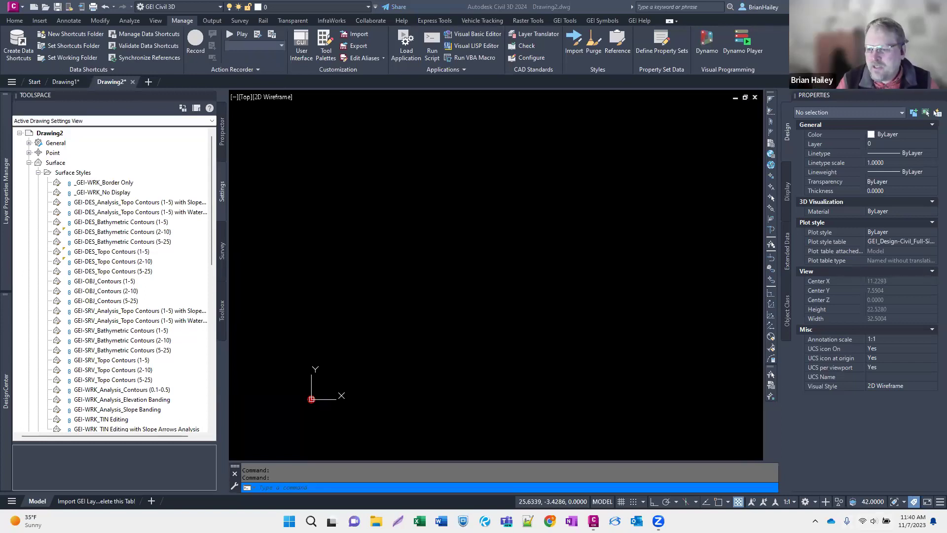
Examine the input devices and the 3- USB Audio Device microphone's properties in the Windows sound settings, and return to the drawing
right_click(874, 521)
left_click(867, 495)
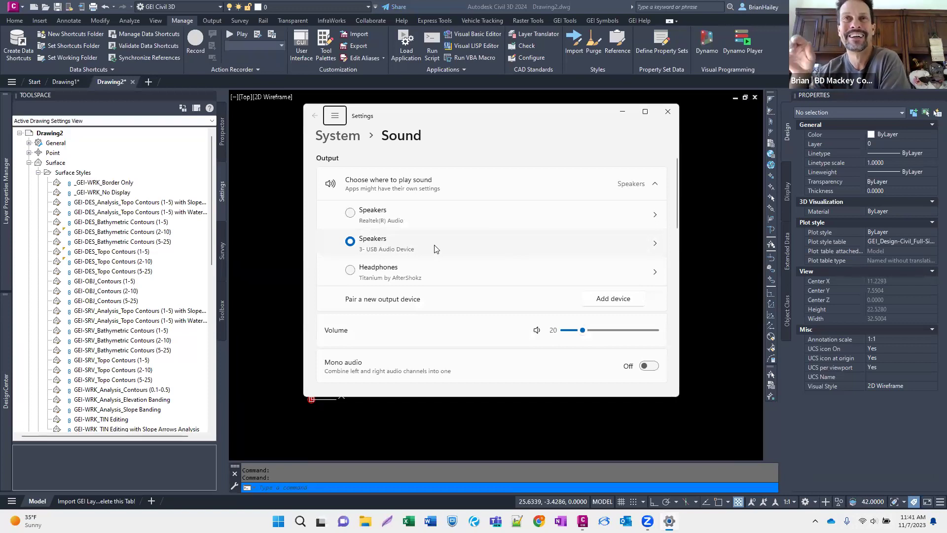
scroll(434, 249, "down", 5)
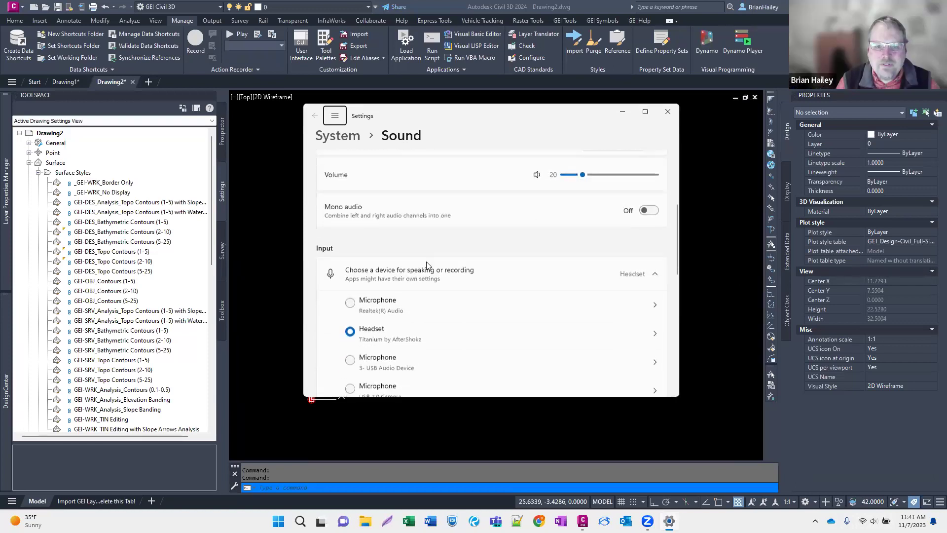
scroll(425, 266, "down", 2)
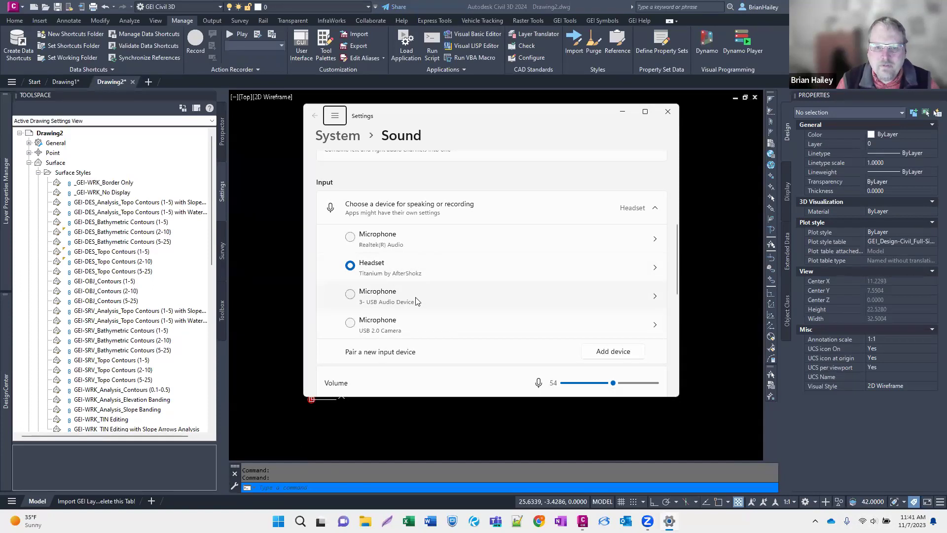
left_click(362, 298)
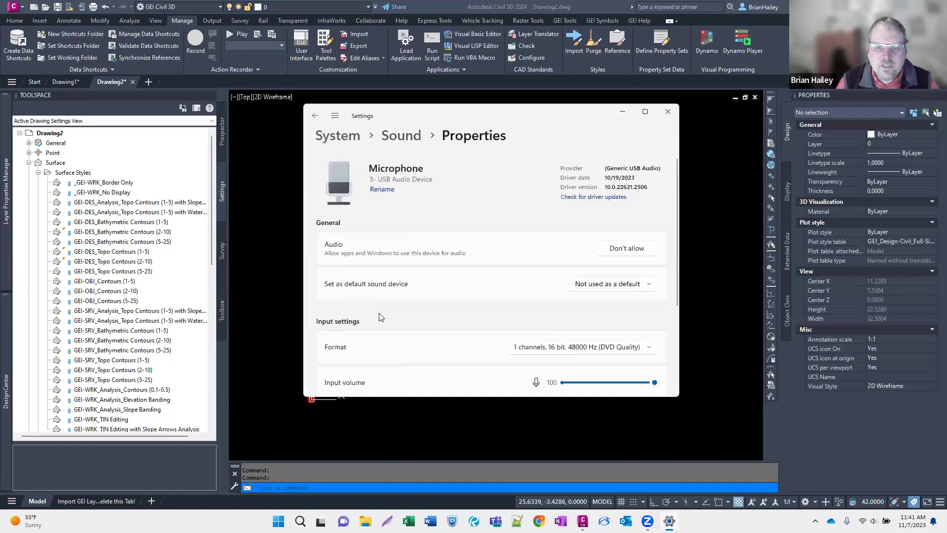
scroll(446, 360, "down", 3)
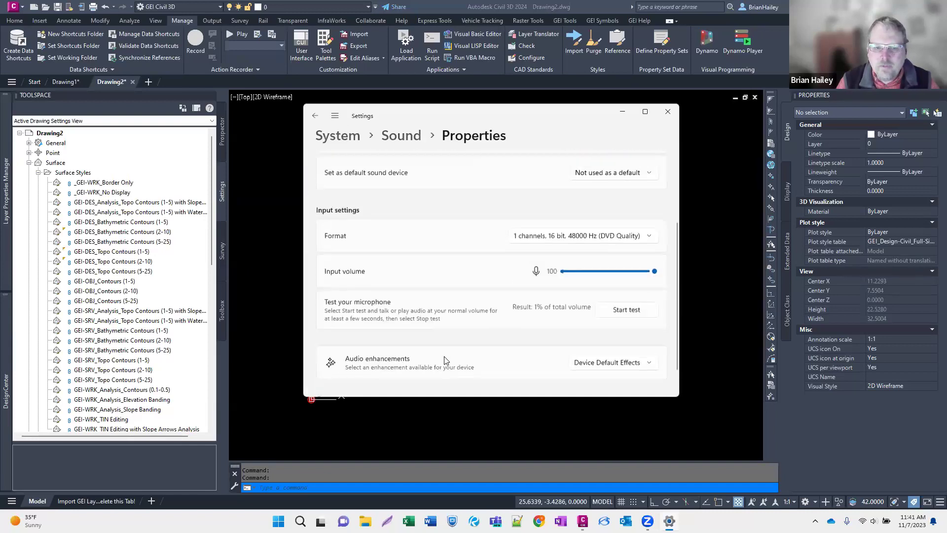
scroll(446, 360, "down", 1)
scroll(446, 361, "up", 5)
left_click(668, 111)
left_click(523, 317)
left_click(480, 351)
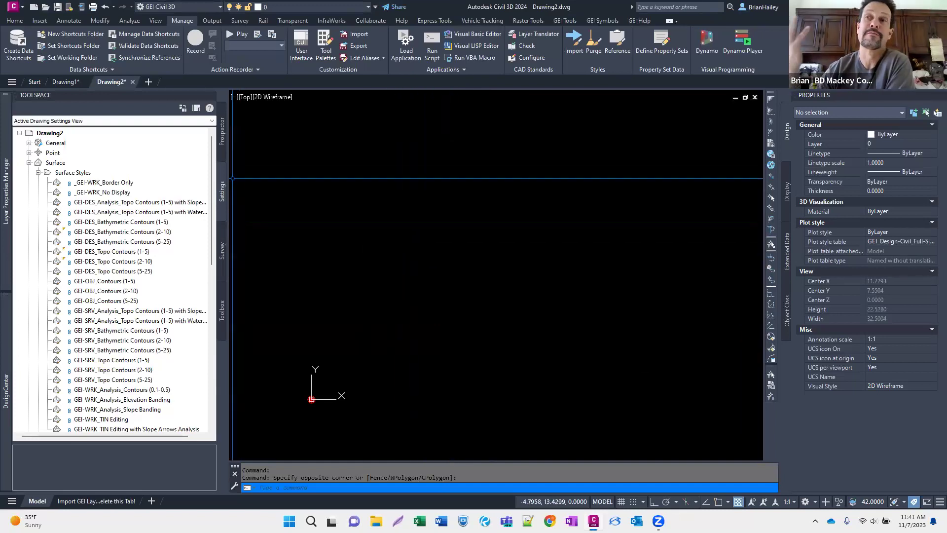
Add a note label with the GEI-DES_Basic_By Layer style and no marker near the middle of the new drawing
left_click(62, 23)
left_click(20, 41)
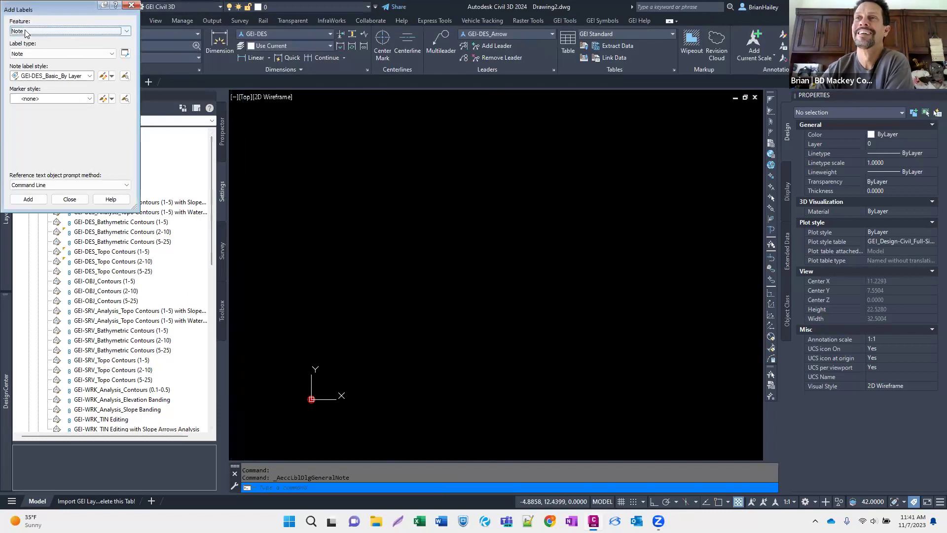
left_click(29, 200)
scroll(441, 252, "up", 8)
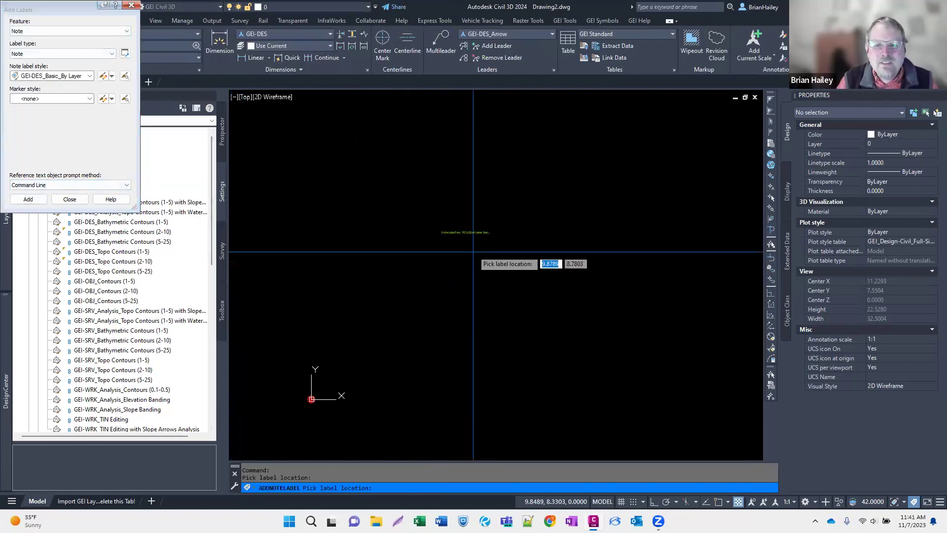
key("Escape")
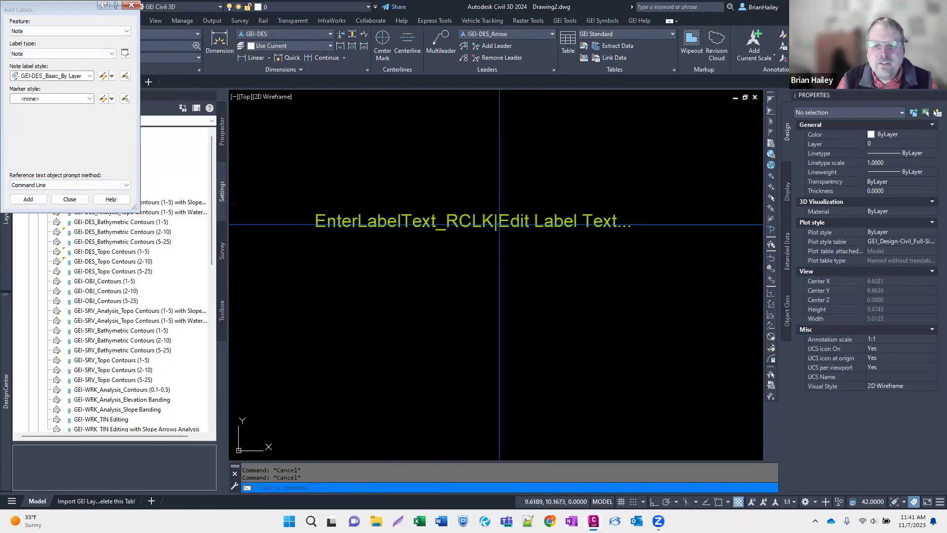
Check the editing options available for the placed note label, and close the Add Labels dialog
left_click(511, 222)
right_click(513, 223)
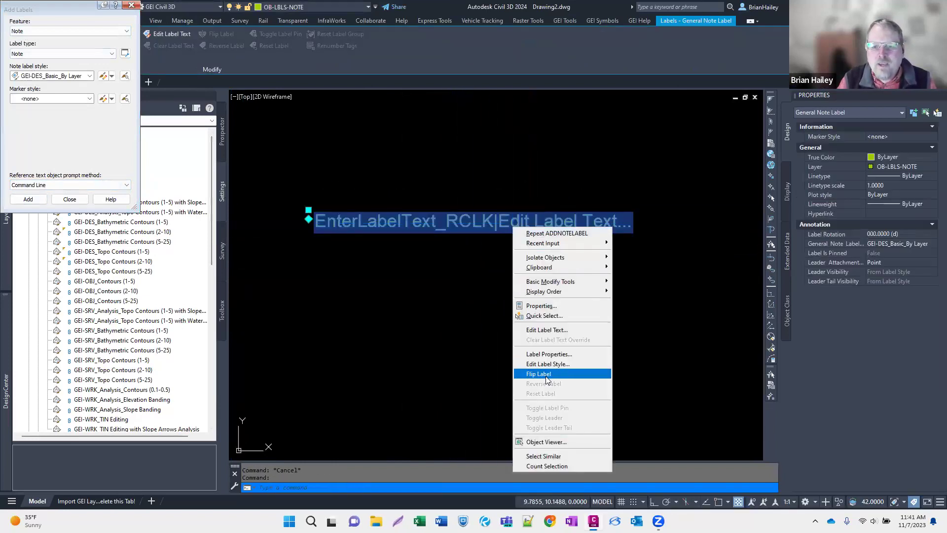
key("Escape")
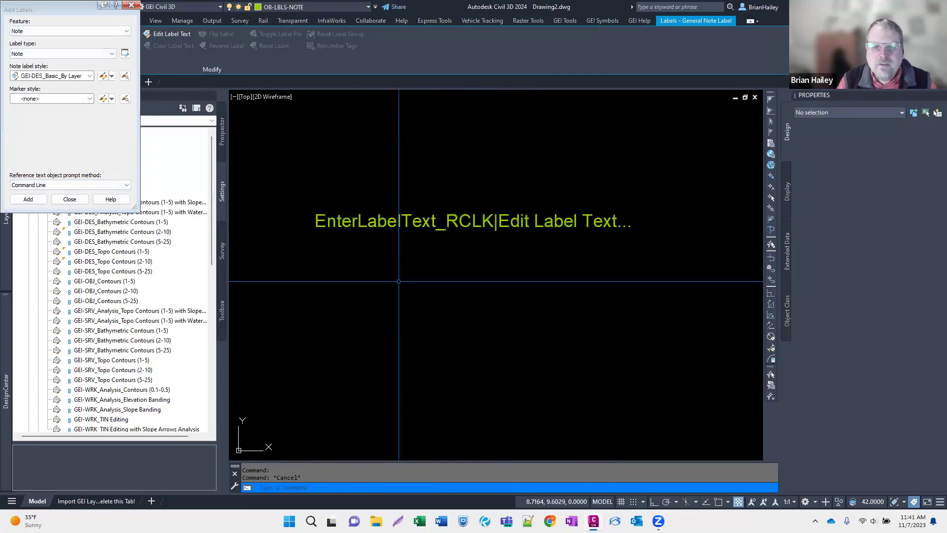
key("Escape")
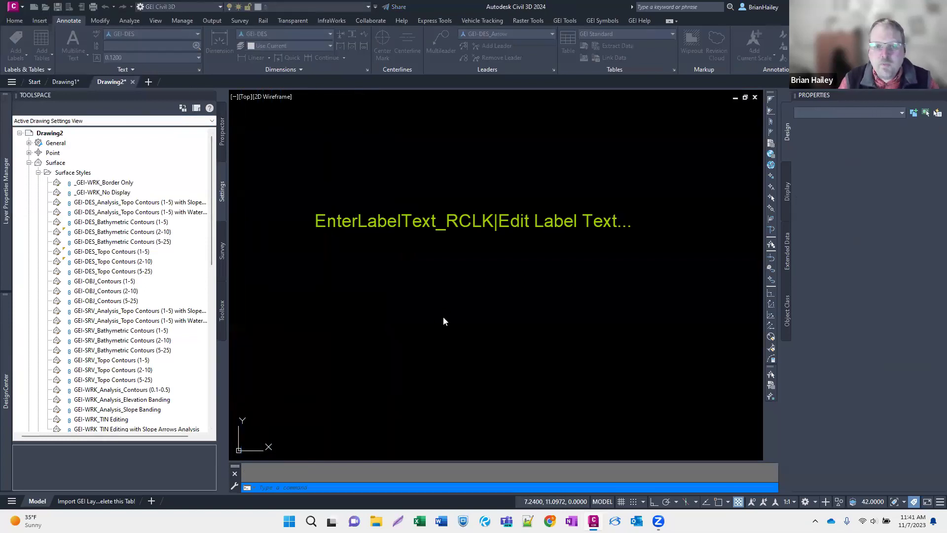
Open Reference Template.dwt and expand its general Note label styles in the drawing settings
double_click(436, 246)
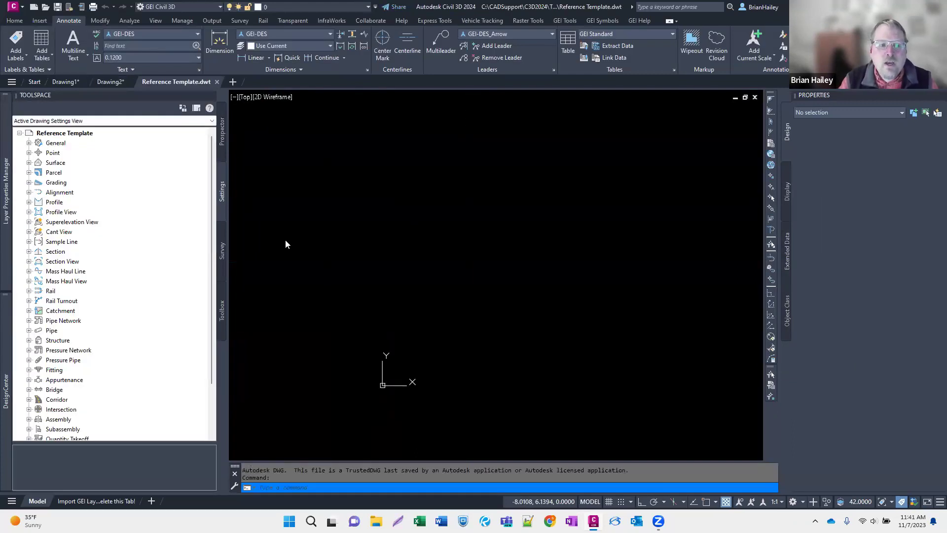
left_click(28, 142)
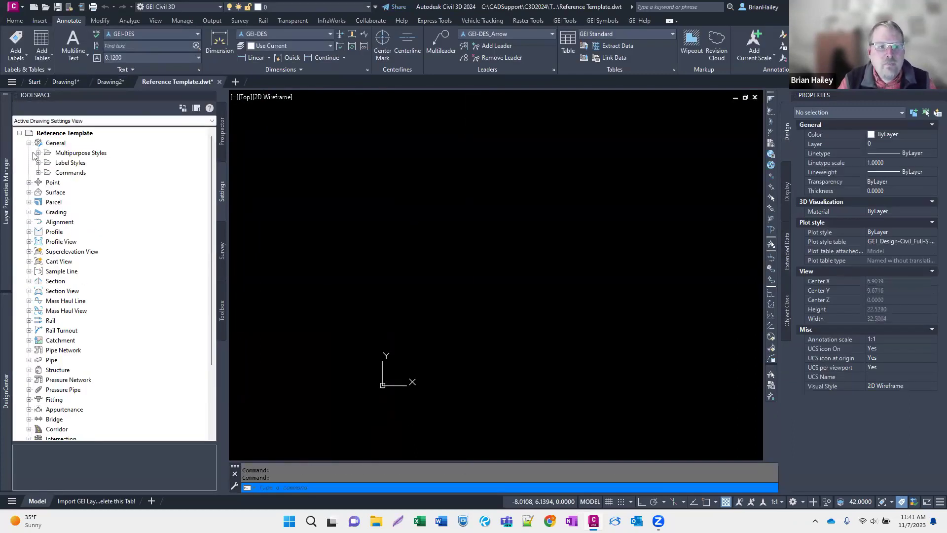
left_click(38, 162)
left_click(47, 172)
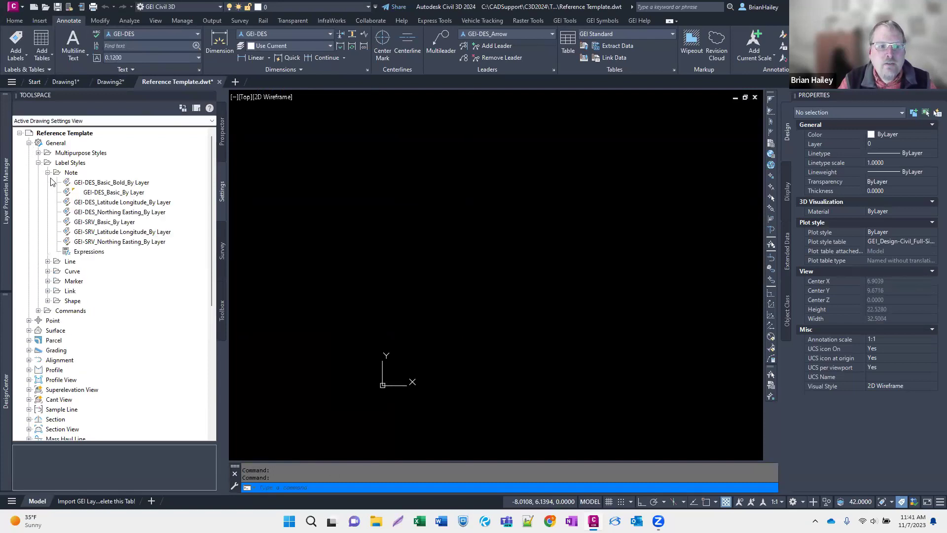
Change the text component contents of the GEI-DES_Basic_By Layer note style to "Does this work?"
left_click(116, 194)
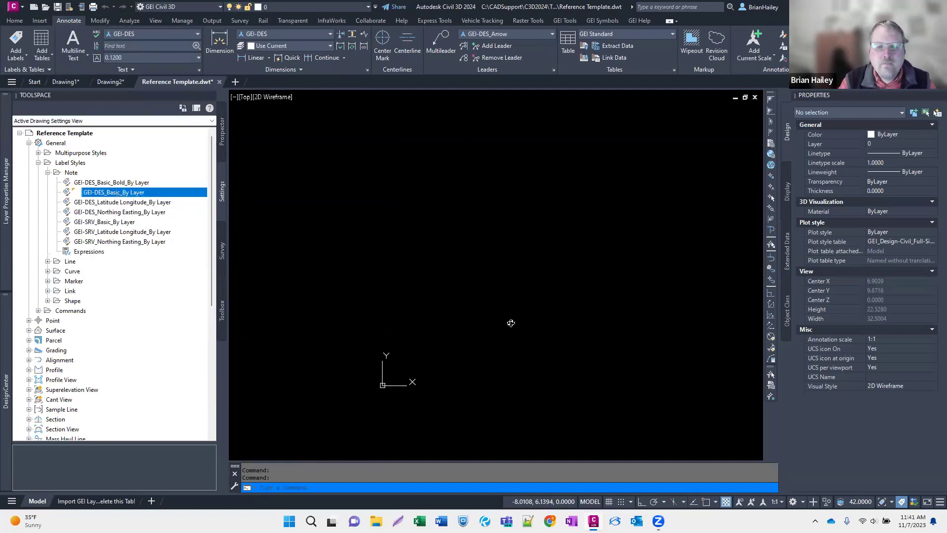
left_click(423, 267)
left_click(457, 267)
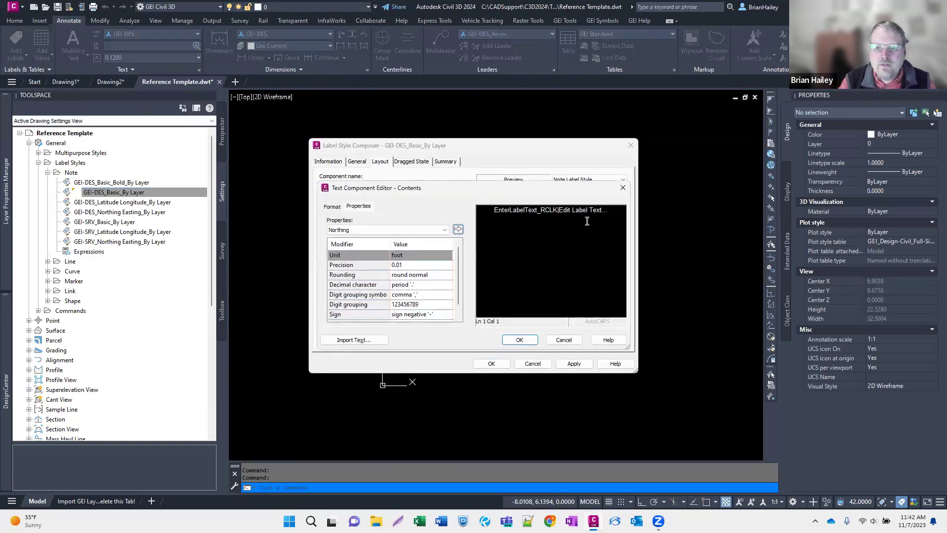
left_click_drag(612, 211, 378, 210)
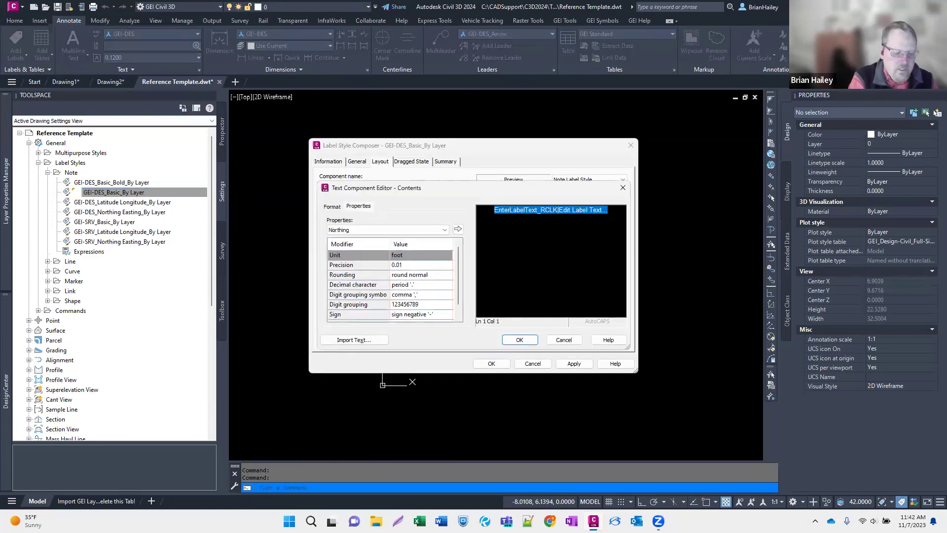
type("Does this work?")
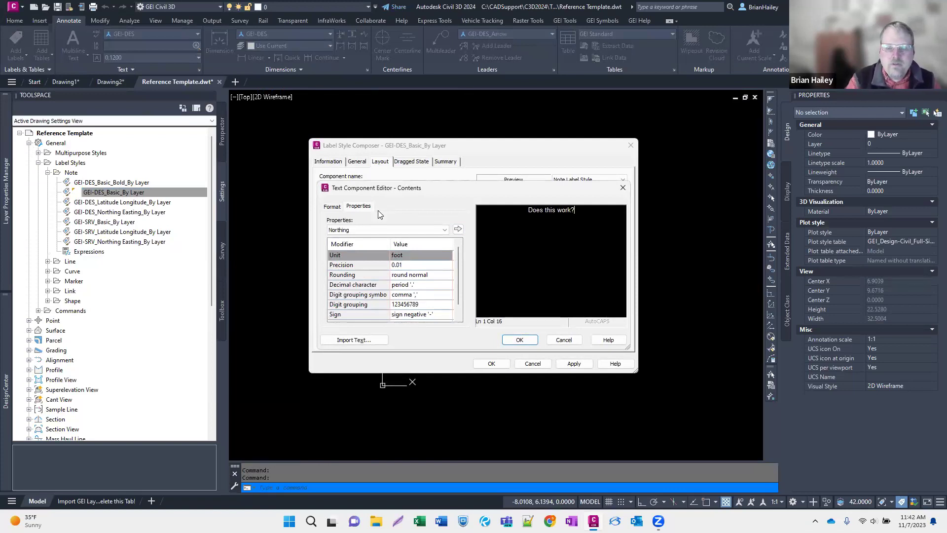
left_click(520, 340)
left_click(492, 363)
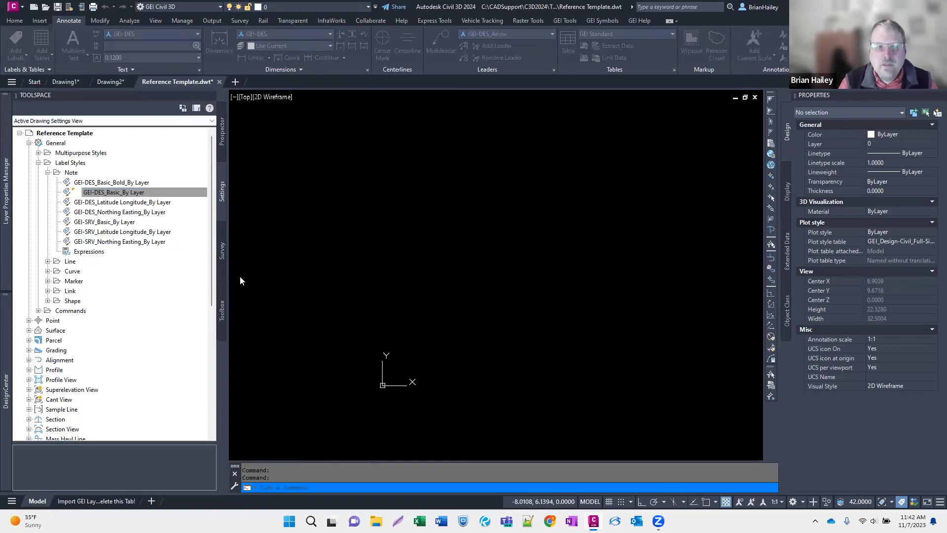
Close Reference Template.dwt with its changes saved, and regenerate all of Drawing2
left_click(220, 82)
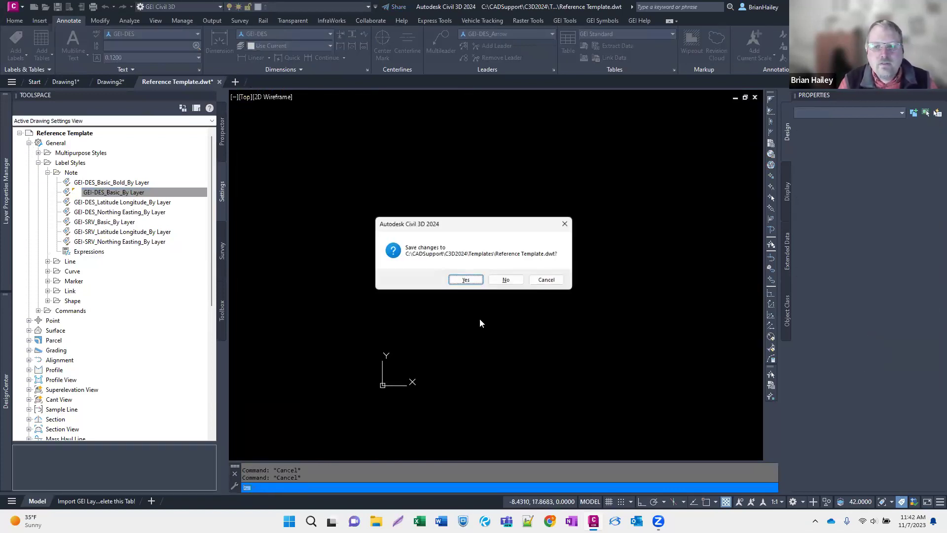
left_click(465, 280)
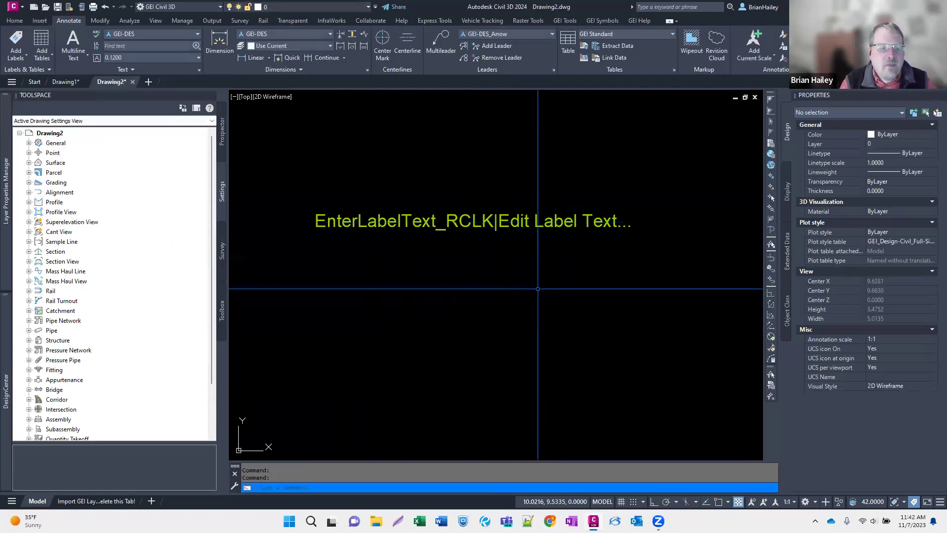
key("Return")
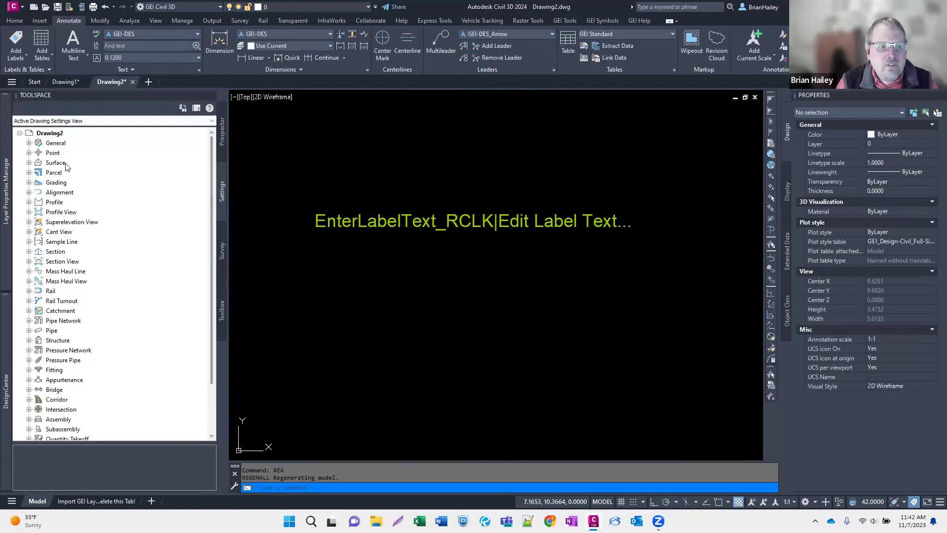
Try refreshing the GEI-DES_Basic_By Layer style under the general Note label styles of Drawing2
left_click(29, 152)
left_click(29, 153)
left_click(28, 162)
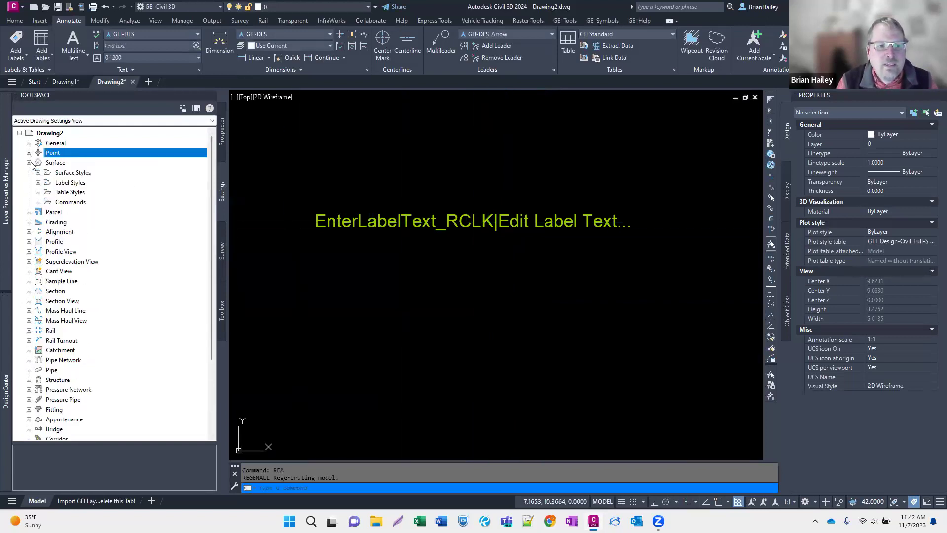
left_click(29, 162)
left_click(28, 142)
left_click(38, 162)
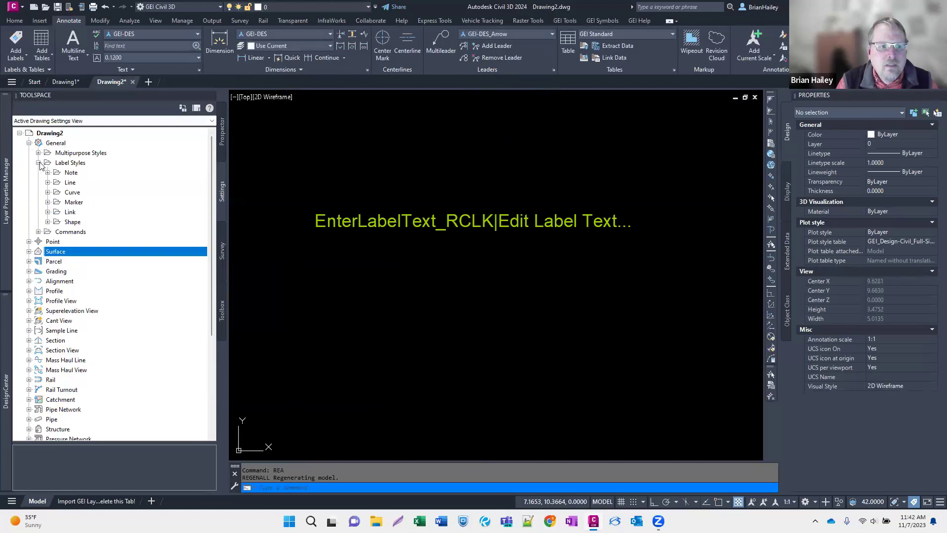
left_click(48, 173)
right_click(103, 192)
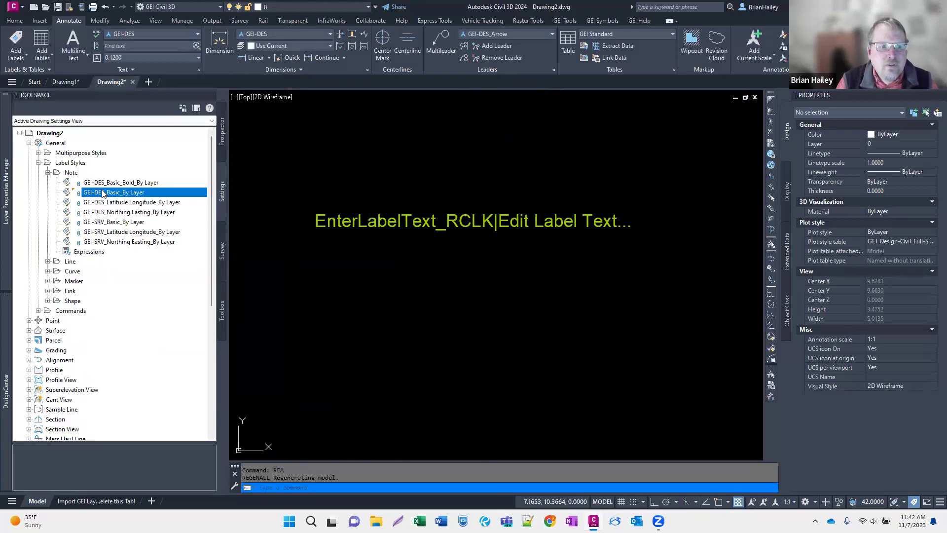
left_click(165, 257)
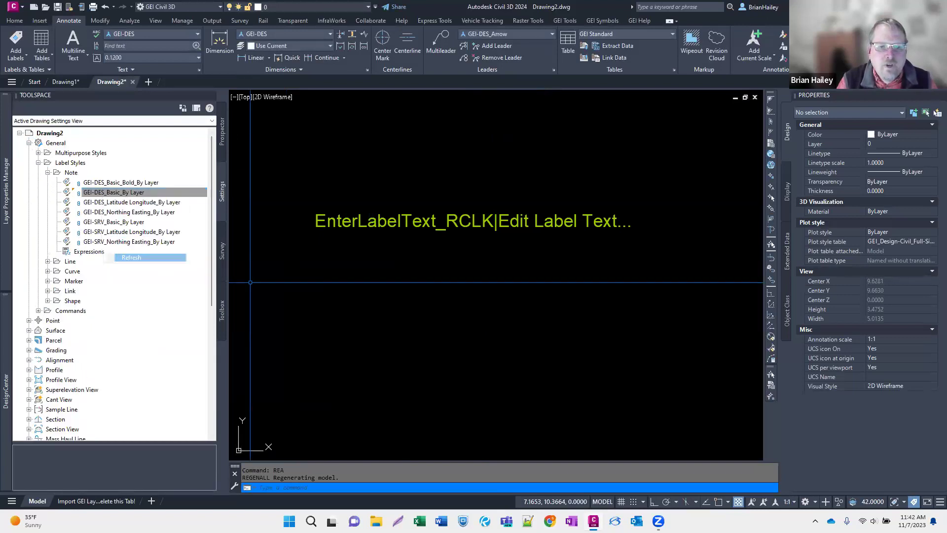
left_click(433, 285)
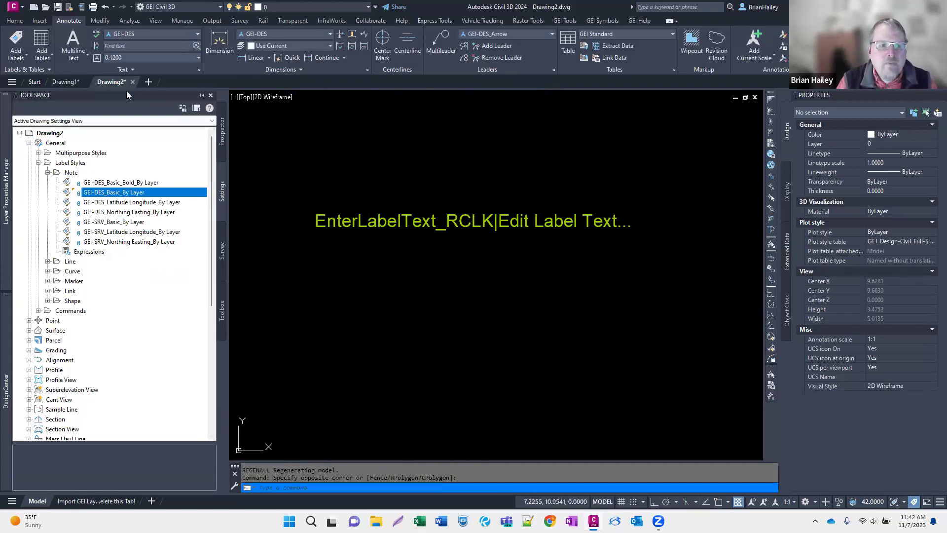
left_click(527, 305)
Save Drawing2.dwg in the Templates folder, and close and reopen it from the recent drawings
key("ctrl+shift+s")
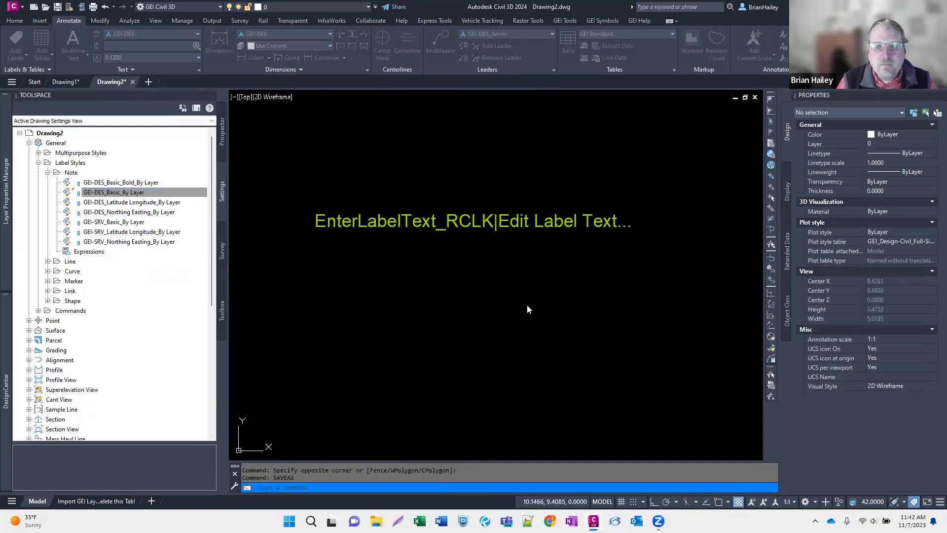
left_click(709, 338)
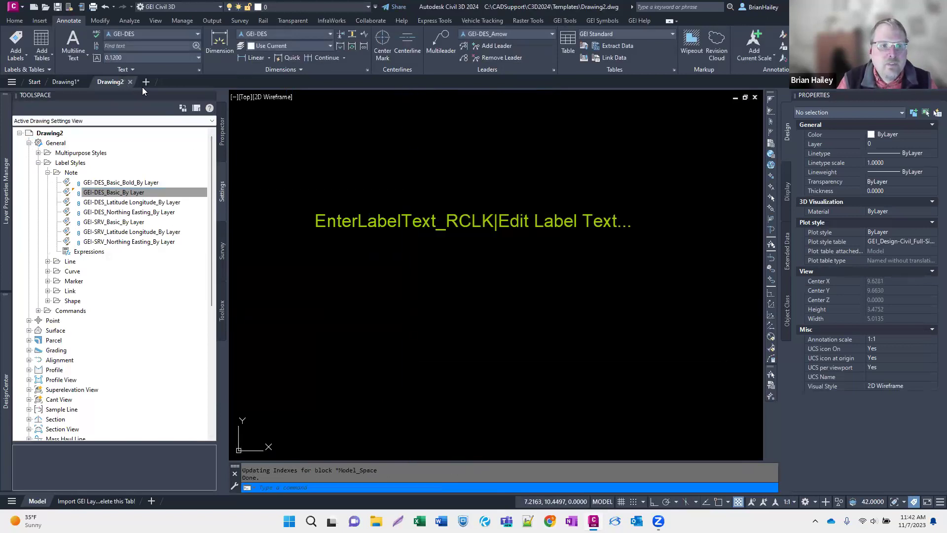
left_click(130, 82)
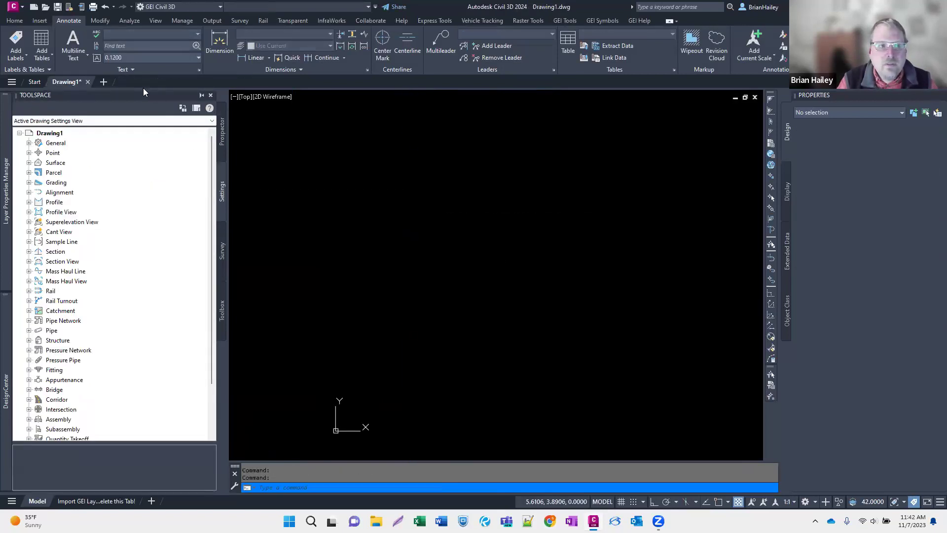
left_click(32, 83)
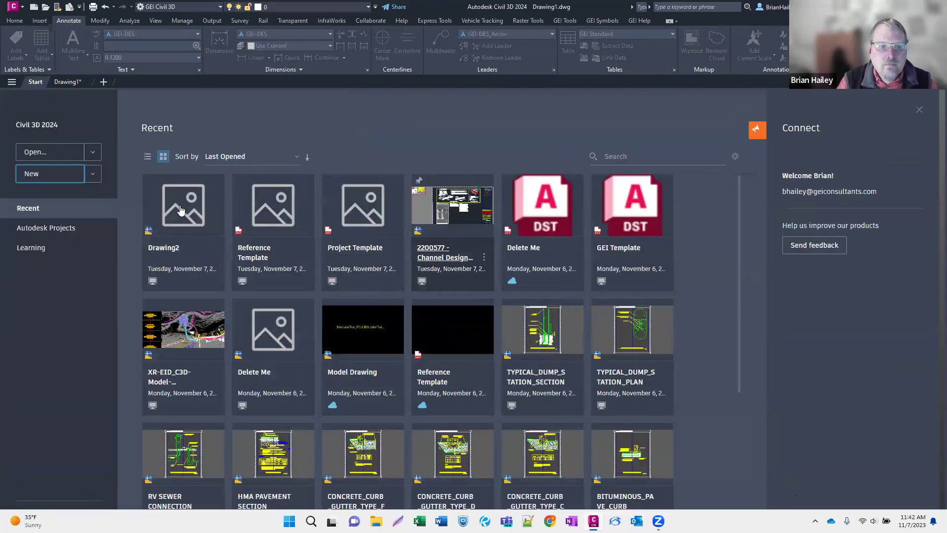
left_click(464, 333)
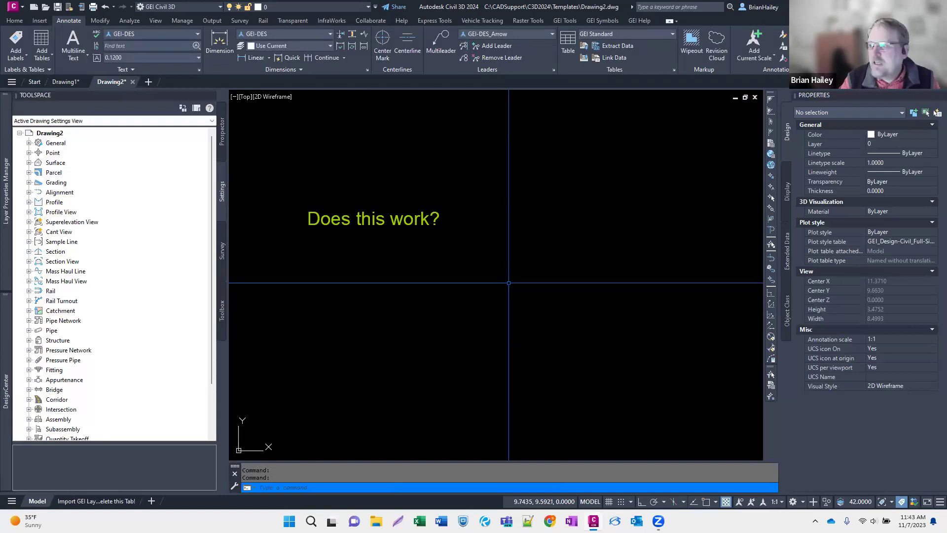
Erase the "Does this work?" note label from Drawing2
left_click(374, 218)
key("e")
key("Return")
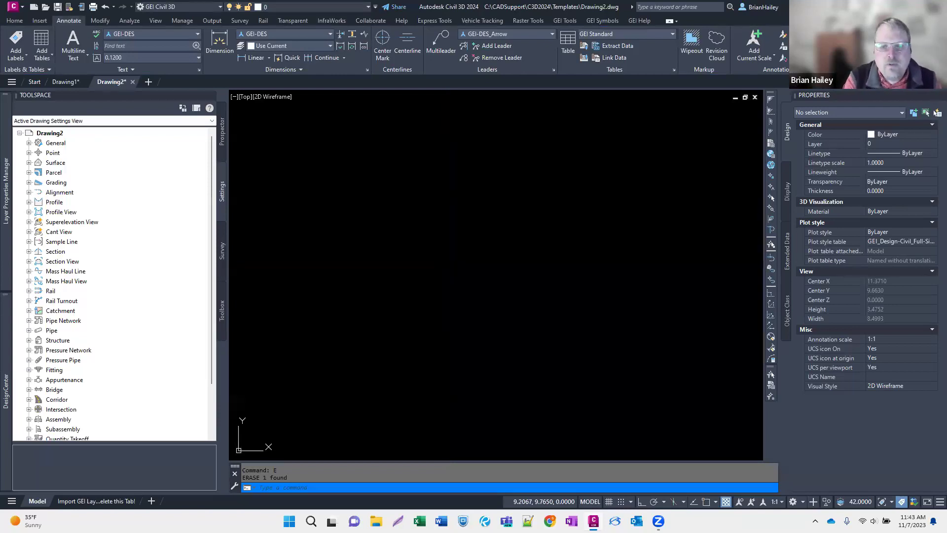
Open the Customize User Interface editor with CUI and examine the main CUSTOM file and the enterprise CIVIL file
type("CUI")
key("Return")
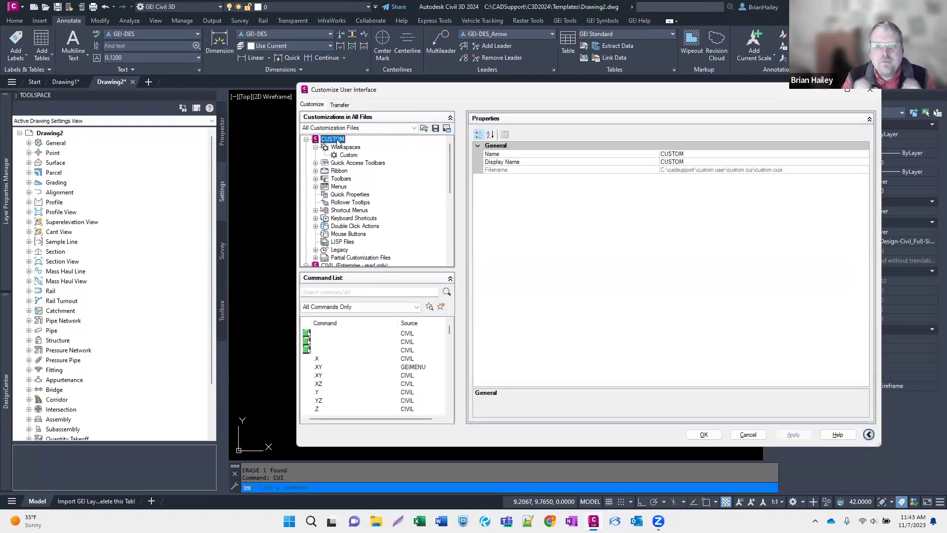
scroll(318, 156, "down", 2)
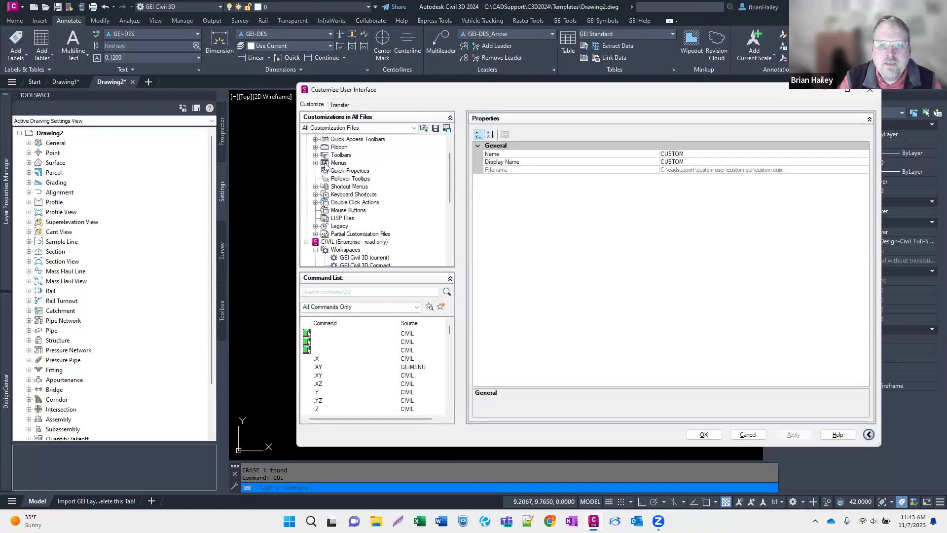
left_click(330, 219)
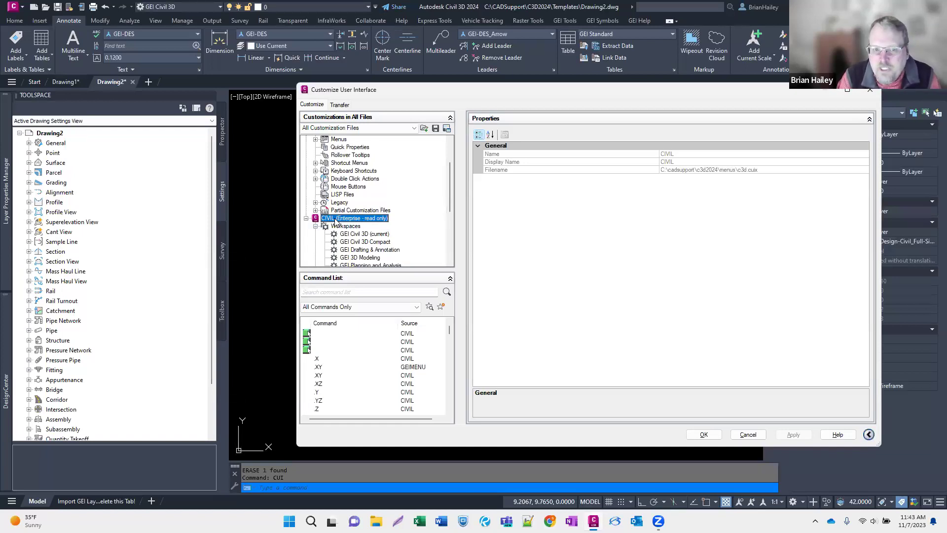
scroll(336, 221, "up", 2)
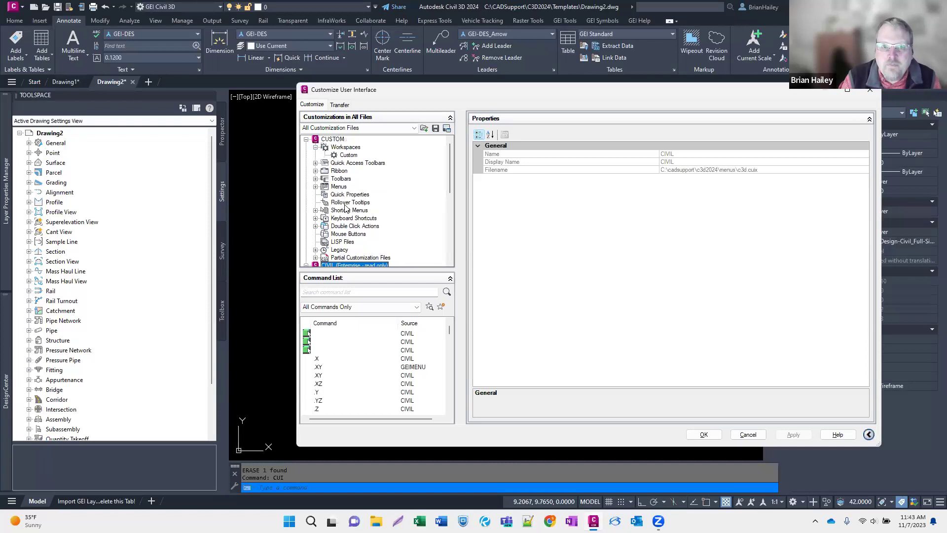
scroll(347, 208, "down", 3)
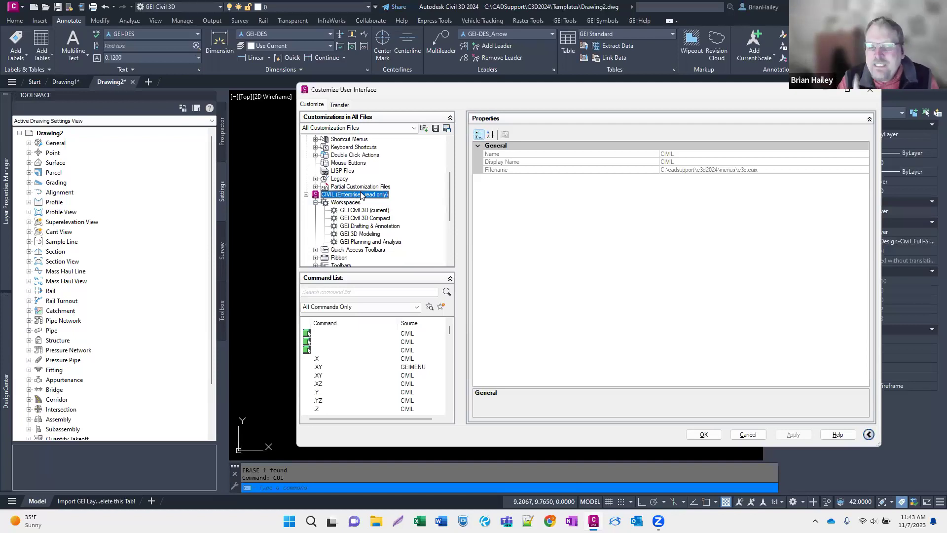
Expand the enterprise CIVIL file's partial customization files and inspect the properties of GEIMENU
scroll(362, 197, "down", 4)
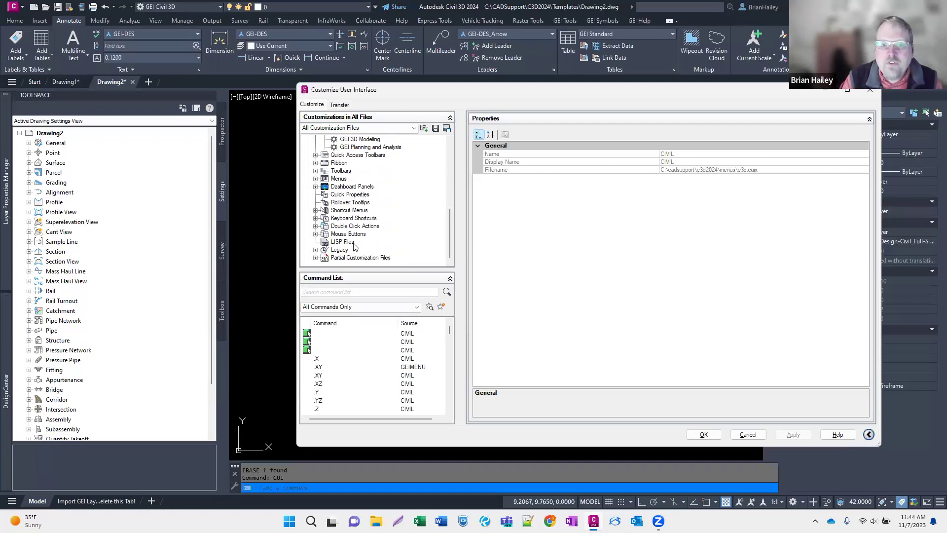
left_click(345, 258)
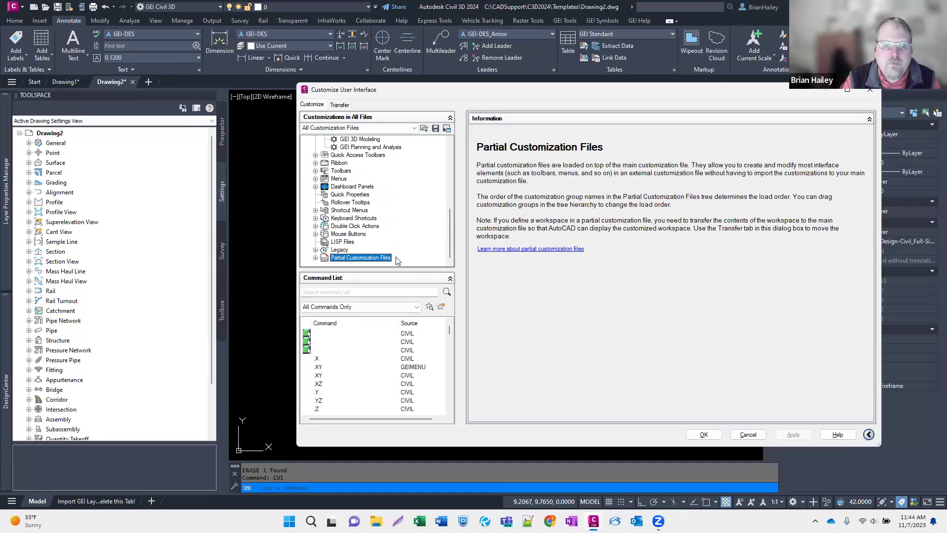
left_click(316, 257)
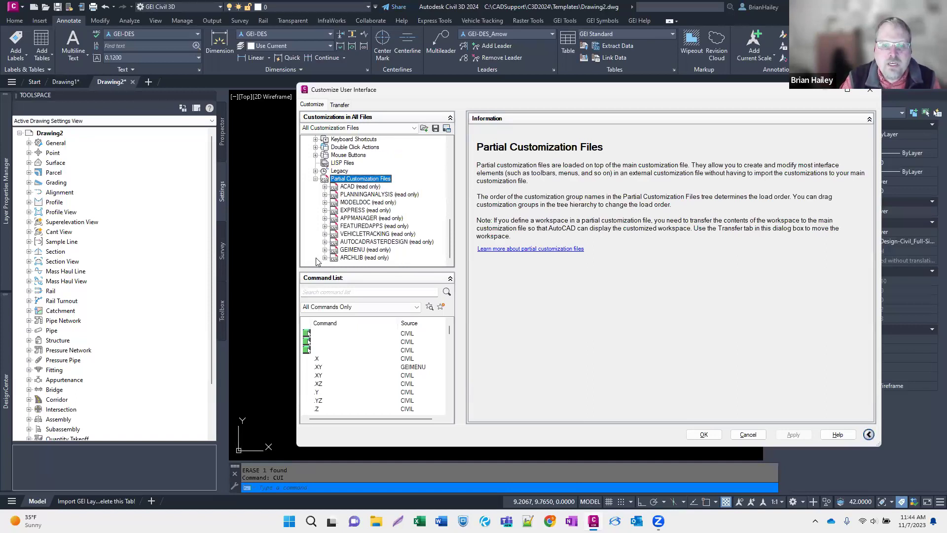
left_click(352, 250)
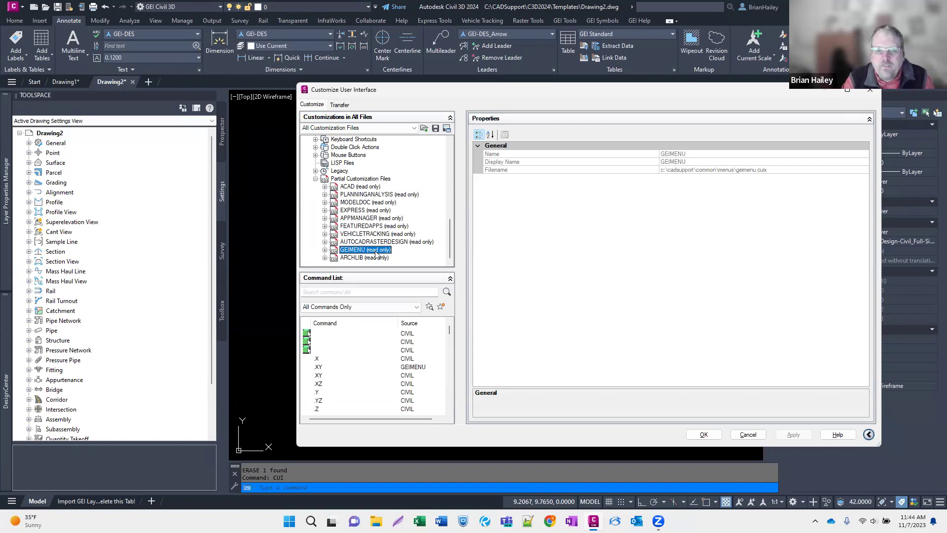
Inspect the enterprise CIVIL file's GEI Civil 3D workspace and the CUSTOM file's Custom workspace
scroll(360, 207, "up", 4)
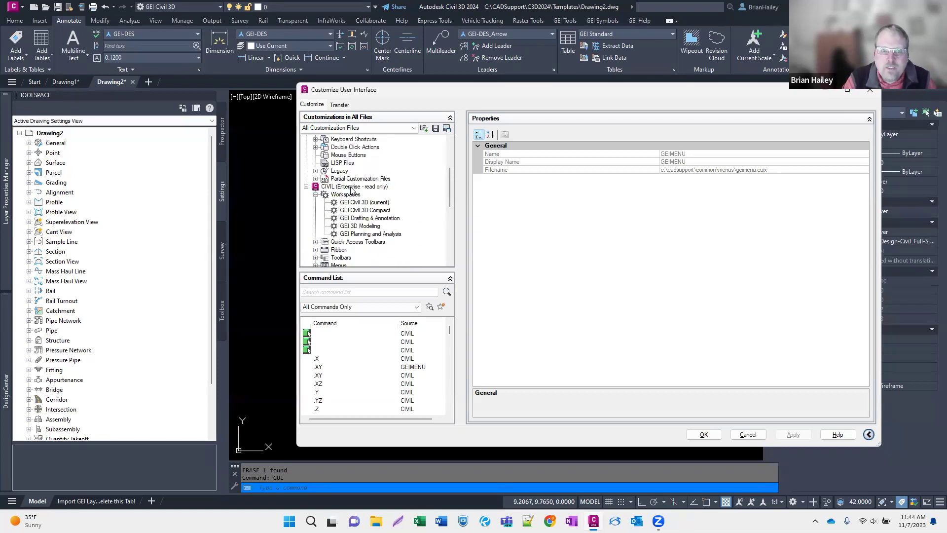
left_click(352, 187)
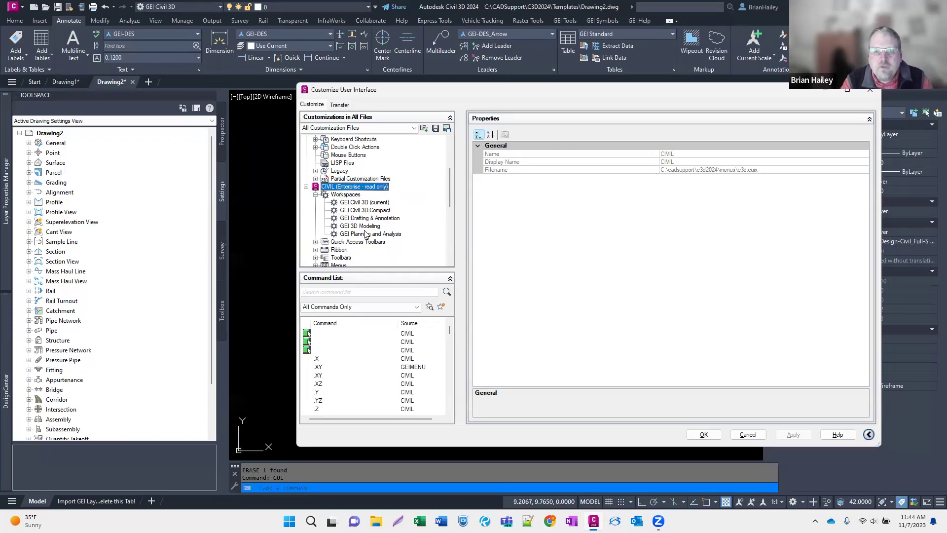
left_click(347, 203)
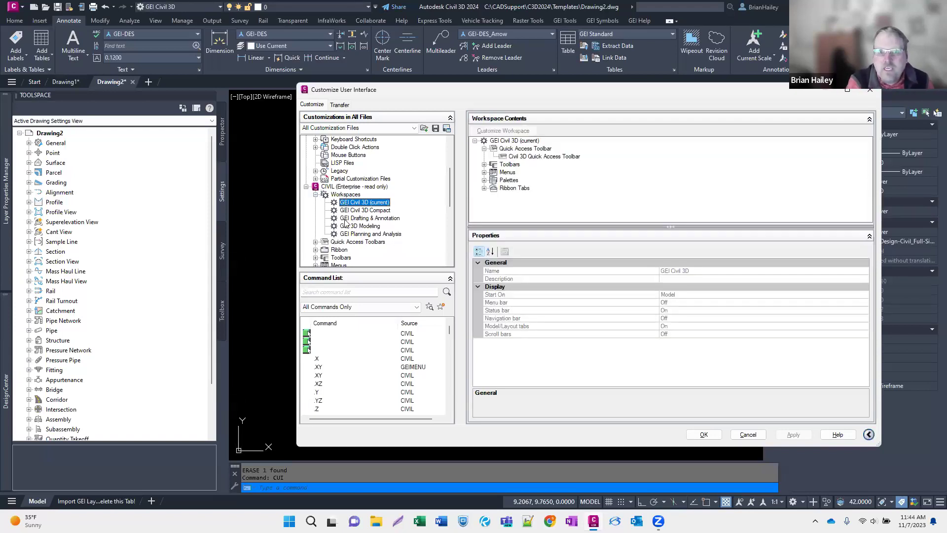
scroll(345, 223, "up", 4)
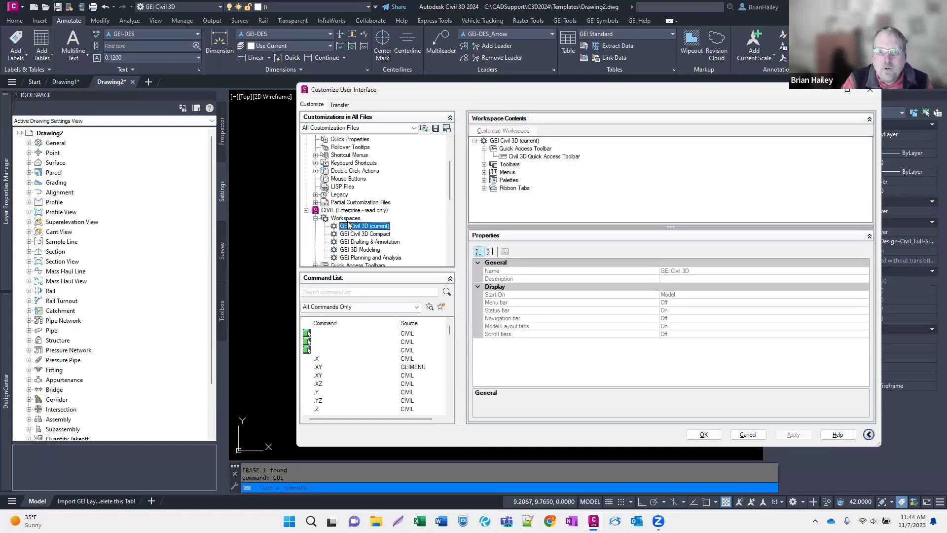
left_click(351, 155)
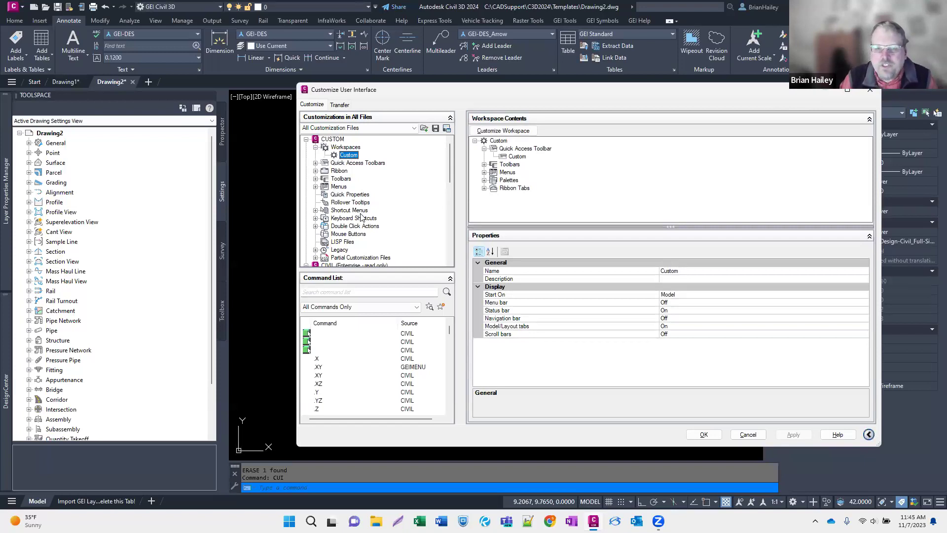
Check the CUSTOM file's partial customization files and look back over the enterprise CIVIL workspaces
left_click(315, 257)
scroll(365, 225, "down", 2)
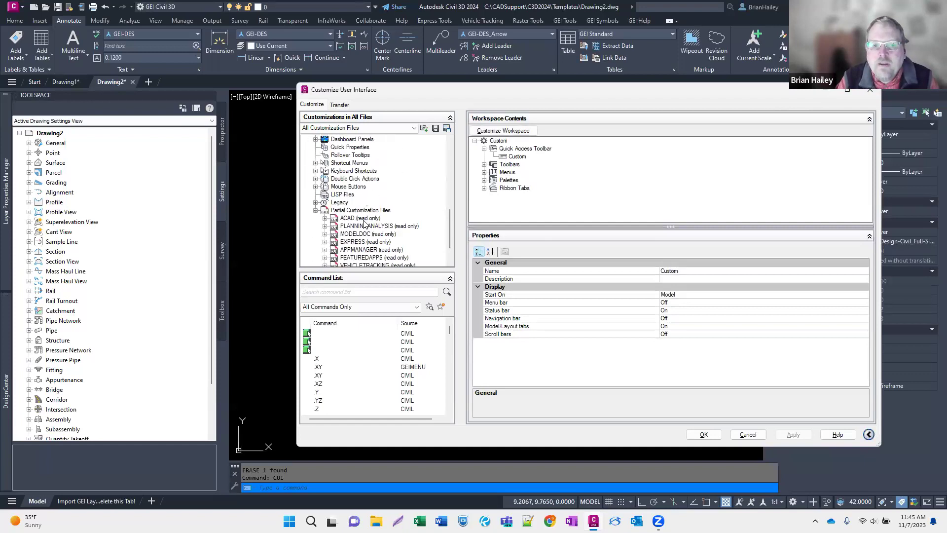
scroll(366, 224, "up", 4)
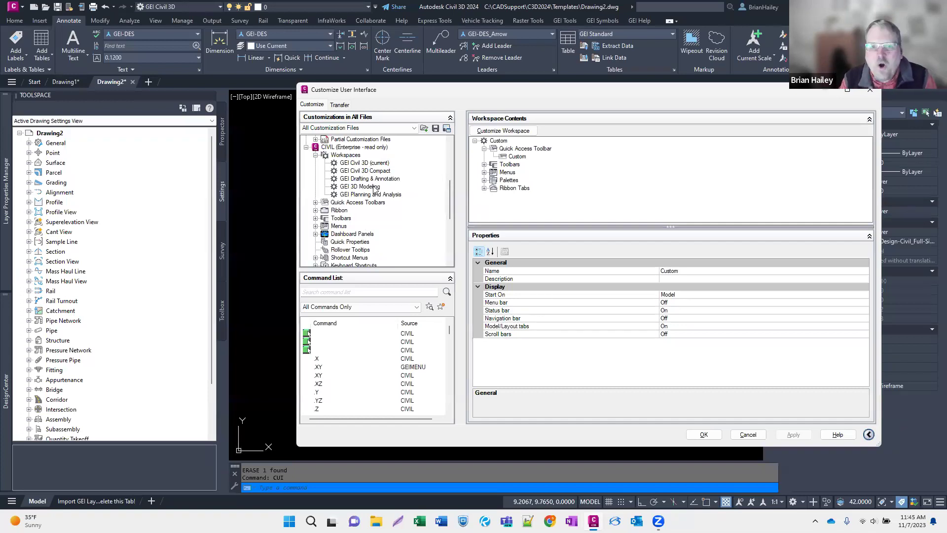
Inspect the properties of the main CUSTOM file and its Custom workspace
scroll(374, 187, "up", 5)
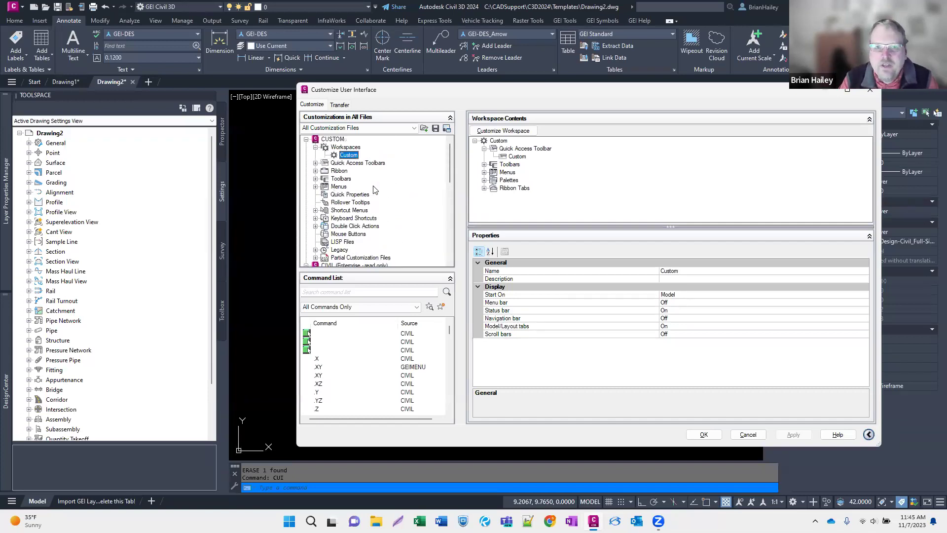
left_click(332, 140)
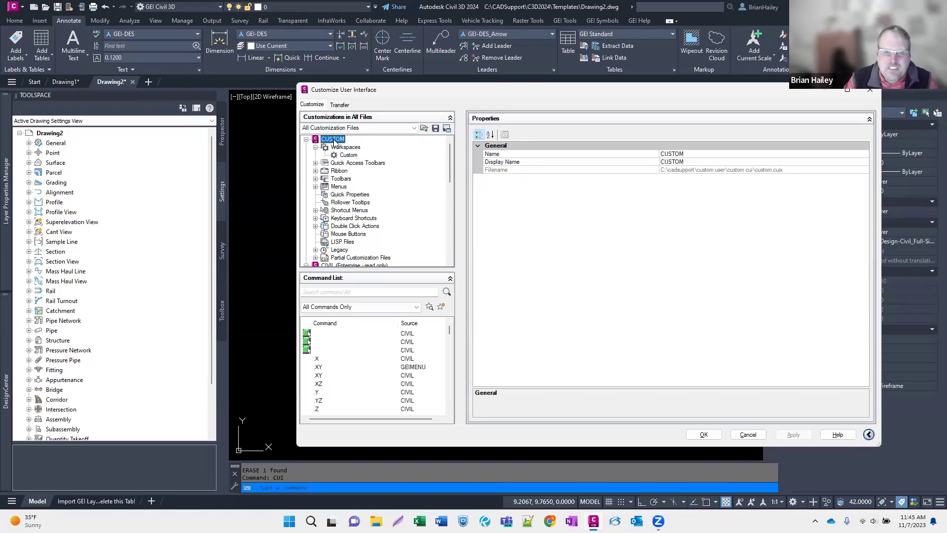
left_click(349, 155)
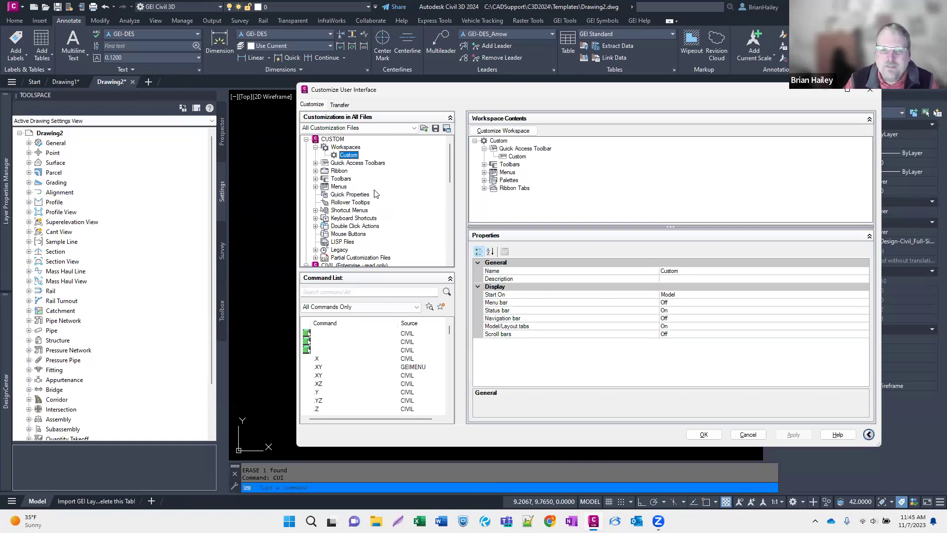
scroll(375, 194, "down", 4)
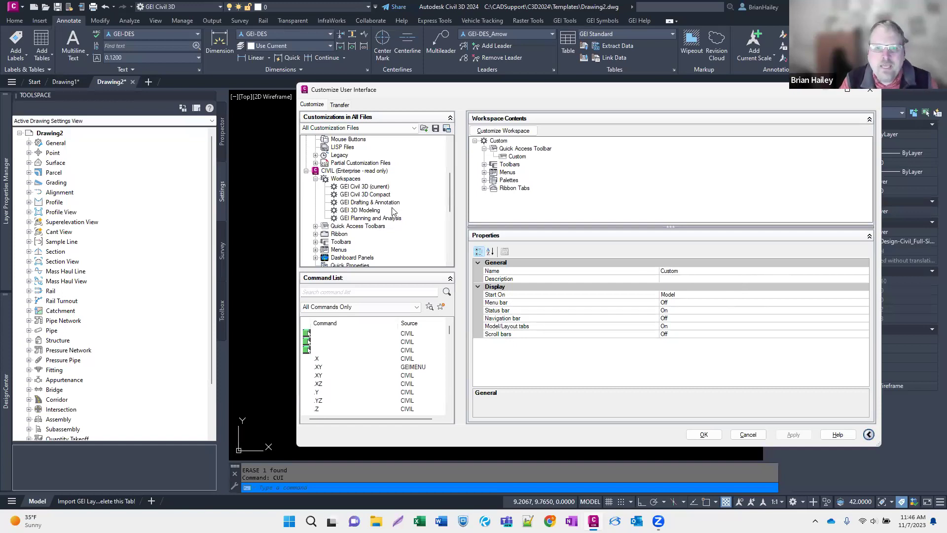
Inspect the enterprise CIVIL file's workspaces from GEI Civil 3D to GEI Planning and Analysis, and close the editor without changes
left_click(372, 187)
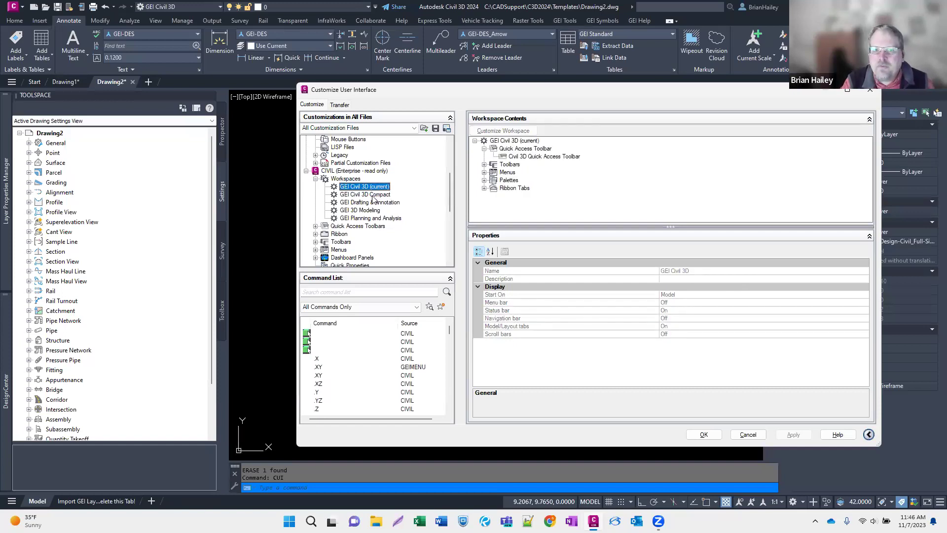
left_click(373, 203)
left_click(370, 210)
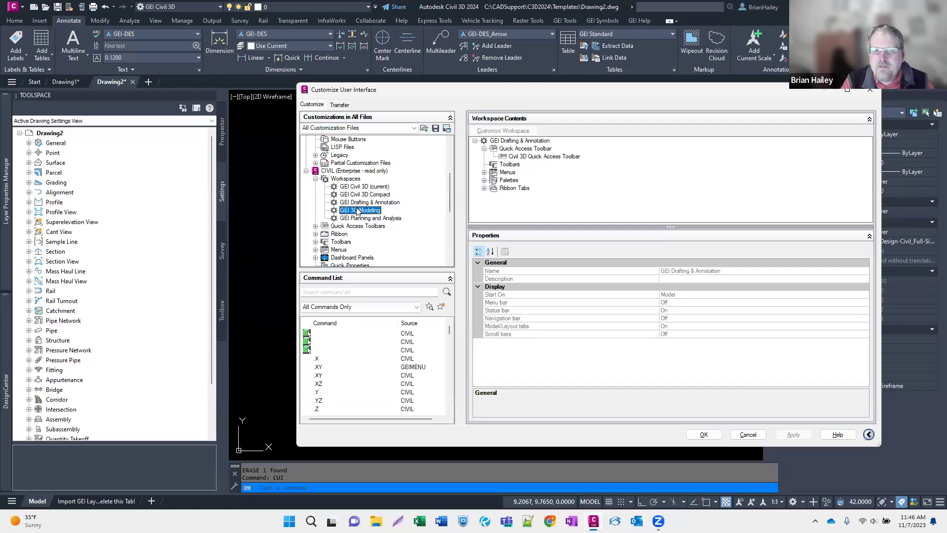
left_click(383, 218)
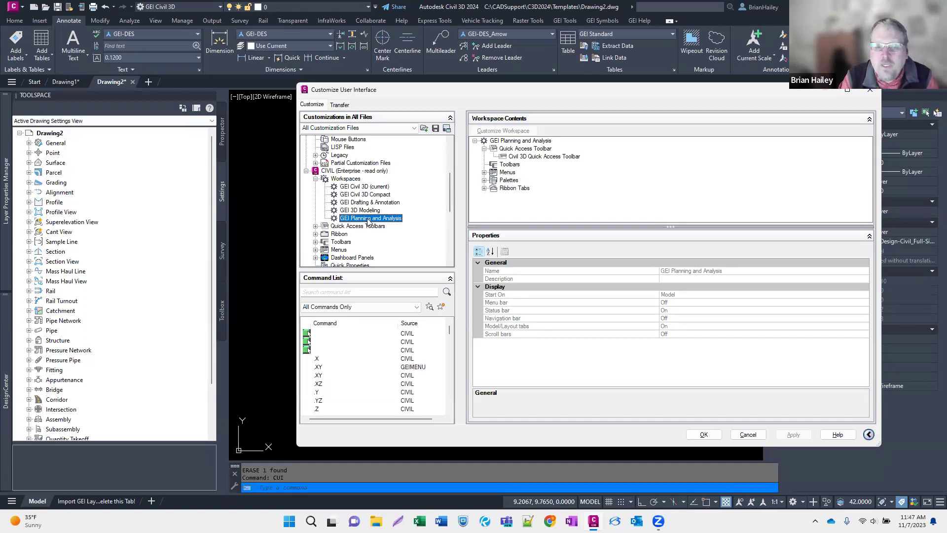
left_click(748, 434)
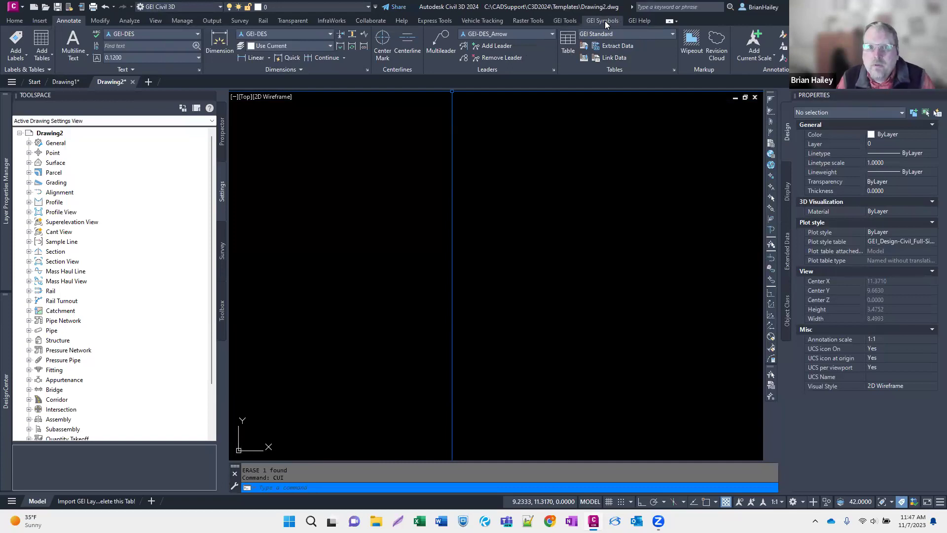
Reopen the CUI editor to compare the CUSTOM and enterprise CIVIL files, and exit it without changes
left_click(519, 212)
type("CUI")
key("Return")
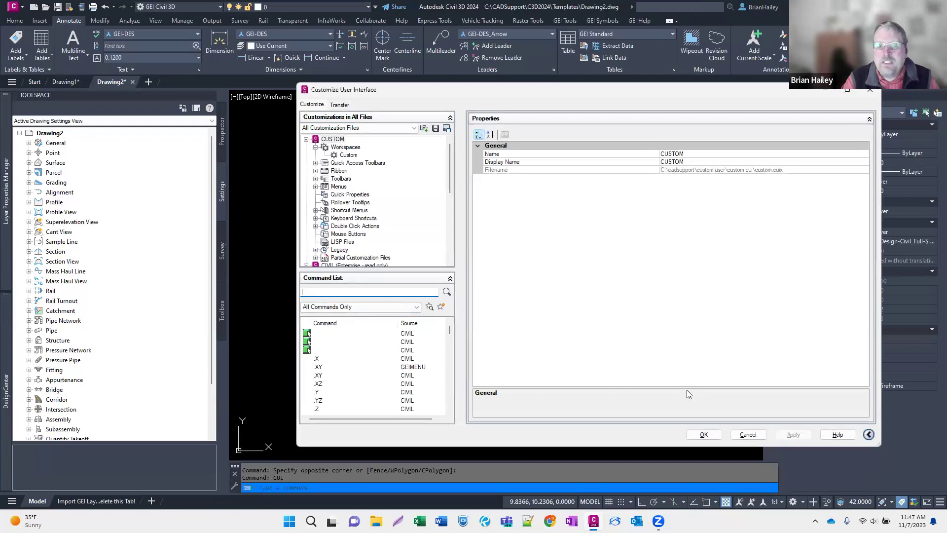
scroll(375, 217, "down", 3)
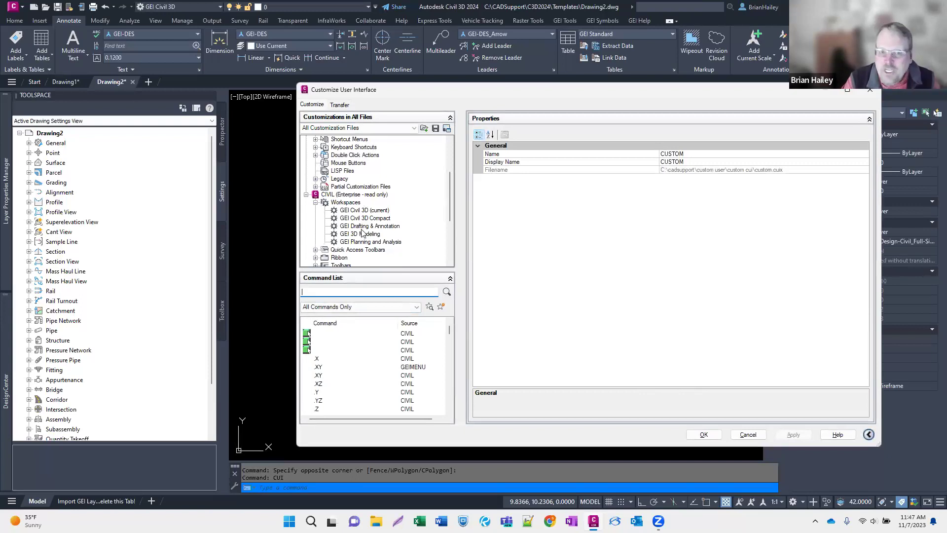
scroll(362, 234, "up", 3)
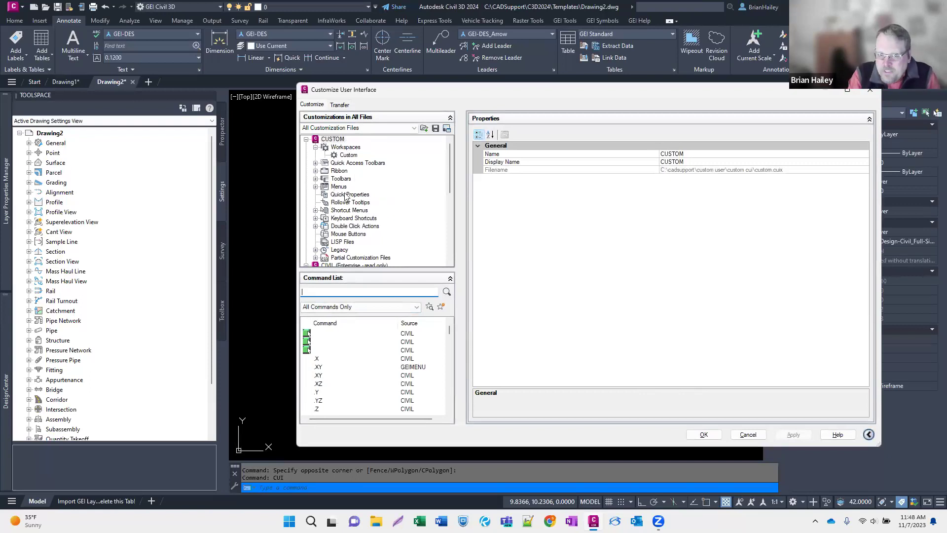
left_click(261, 216)
left_click(740, 434)
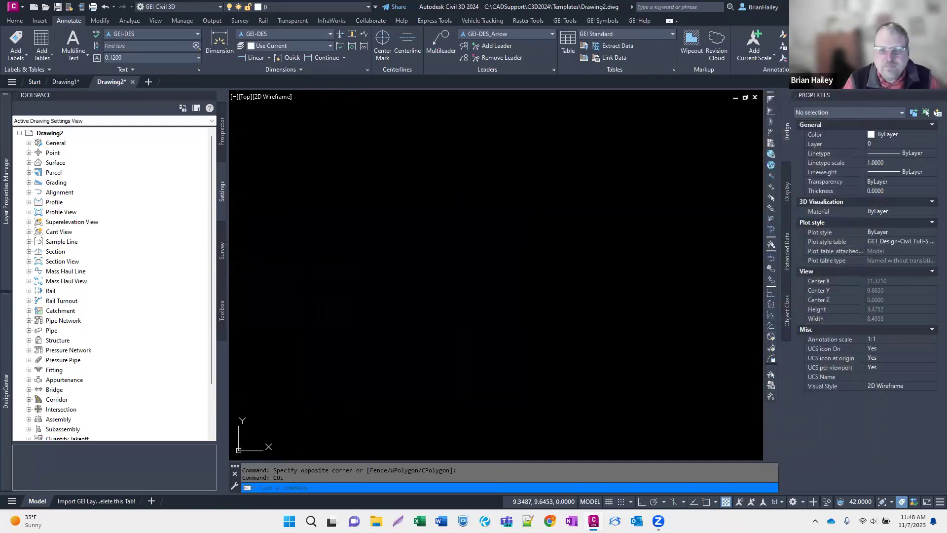
Open the program options and show the file paths of the main and enterprise customization files
type("op")
key("Return")
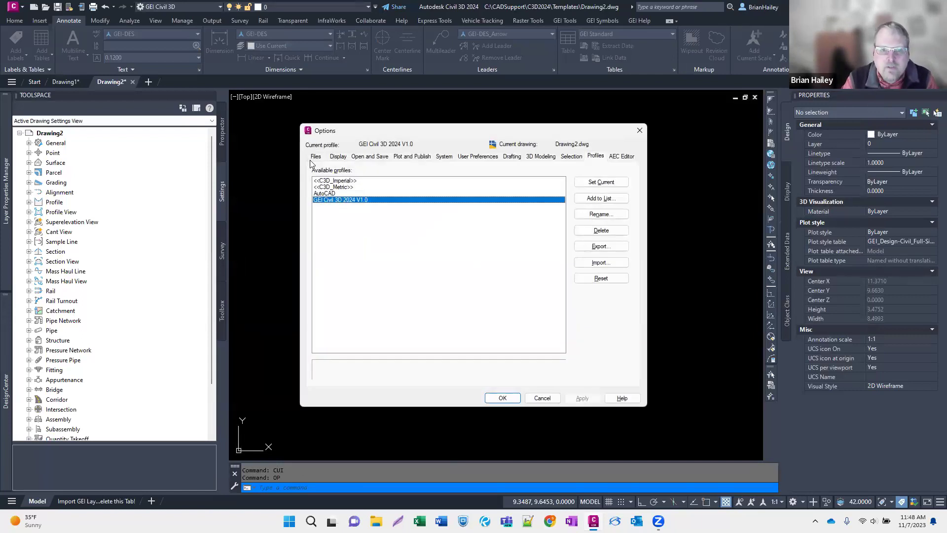
left_click(315, 157)
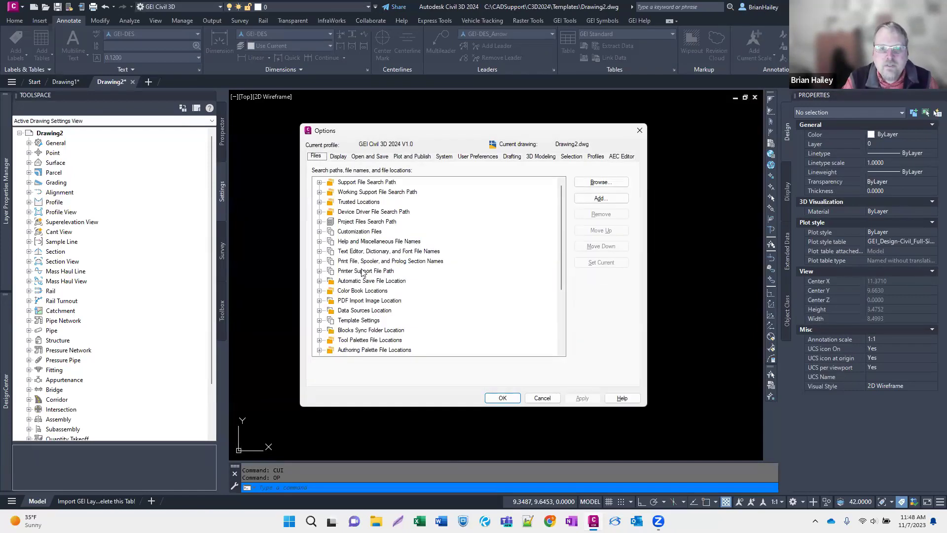
left_click(319, 232)
left_click(331, 242)
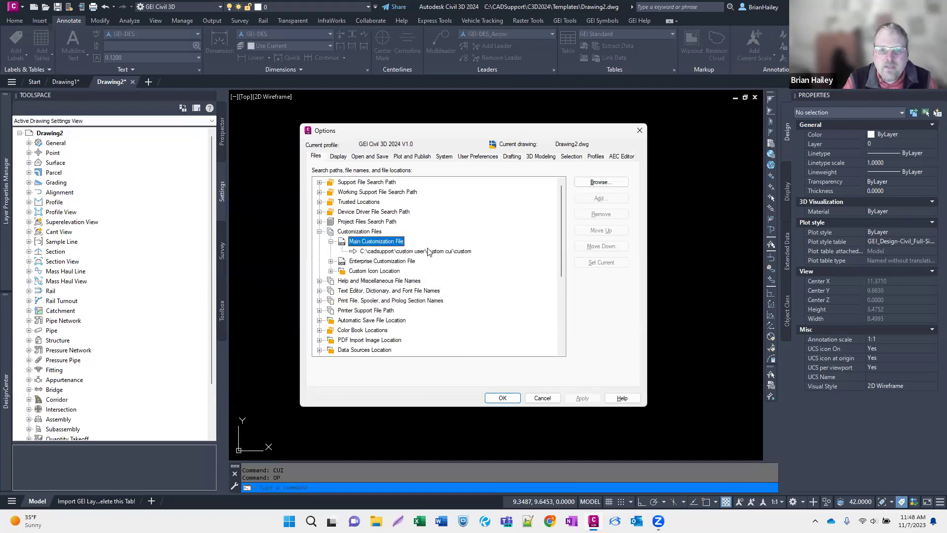
left_click(331, 262)
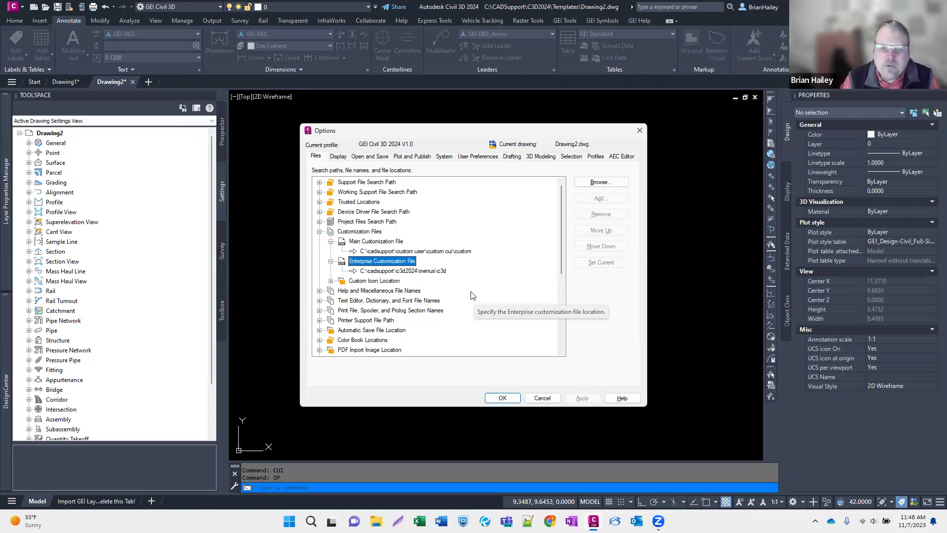
Copy the main customization file path and set the enterprise customization file to C:\cadsupport\custom user\custom cui\custom
left_click(436, 252)
left_click(445, 254)
key("ctrl+c")
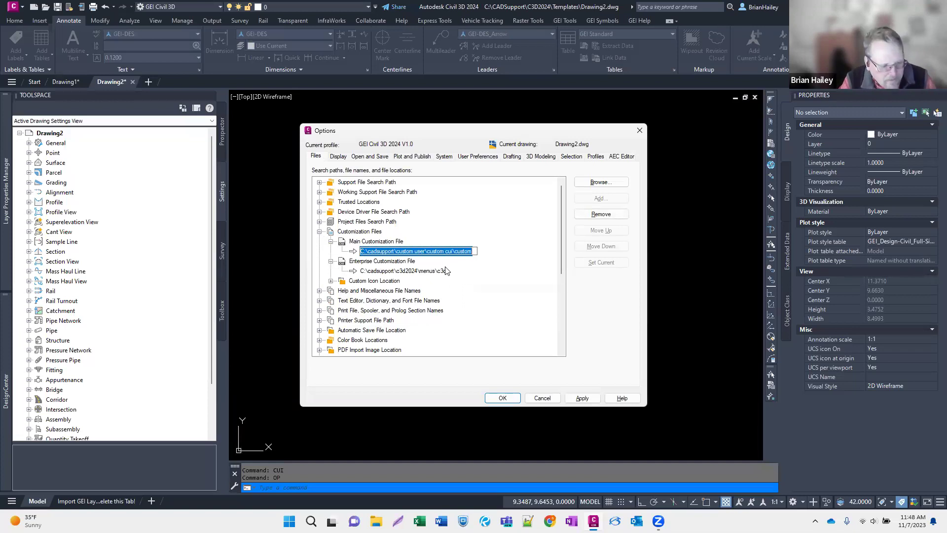
left_click(438, 272)
left_click(436, 273)
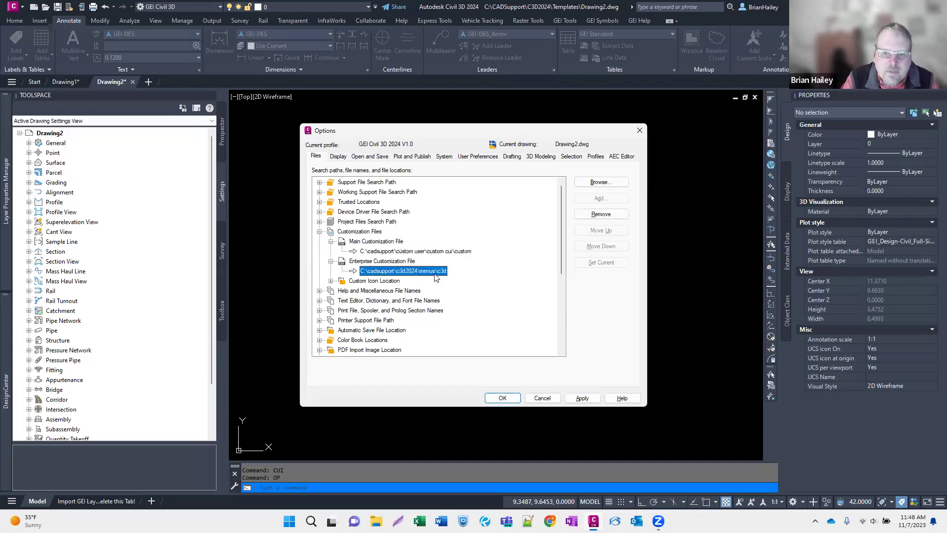
left_click(362, 271)
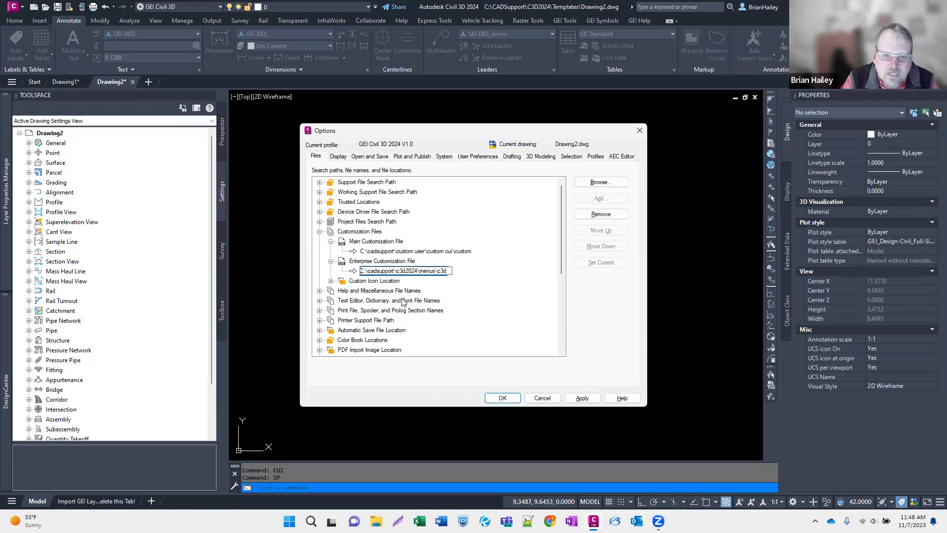
key("ctrl+v")
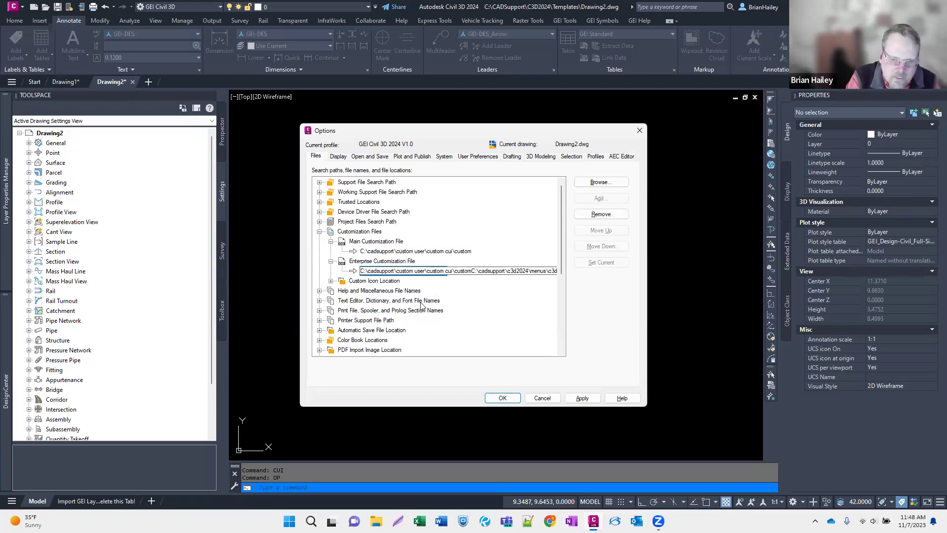
key("shift+End")
key("Delete")
key("Return")
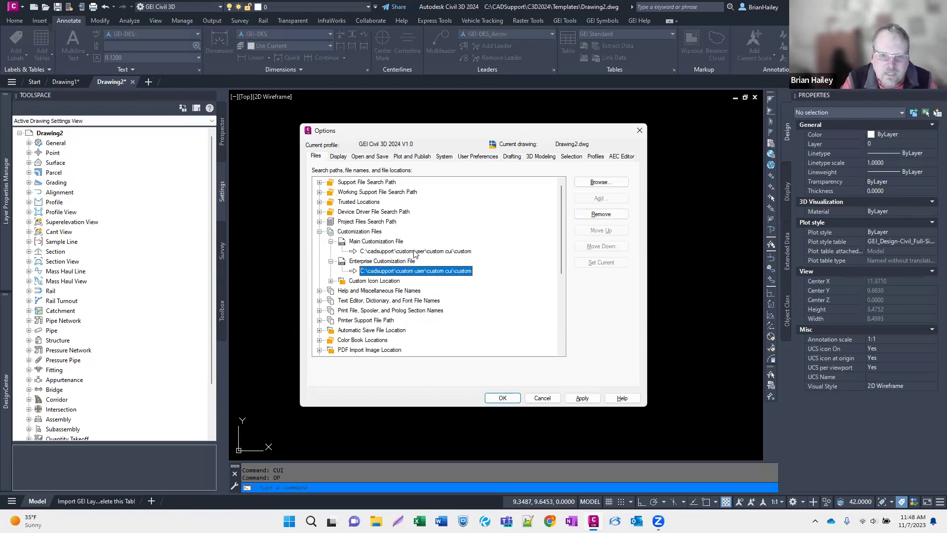
Set the main customization file to C:\cadsupport\c3d2024\menus\c3d and accept the options
left_click(415, 252)
left_click(420, 252)
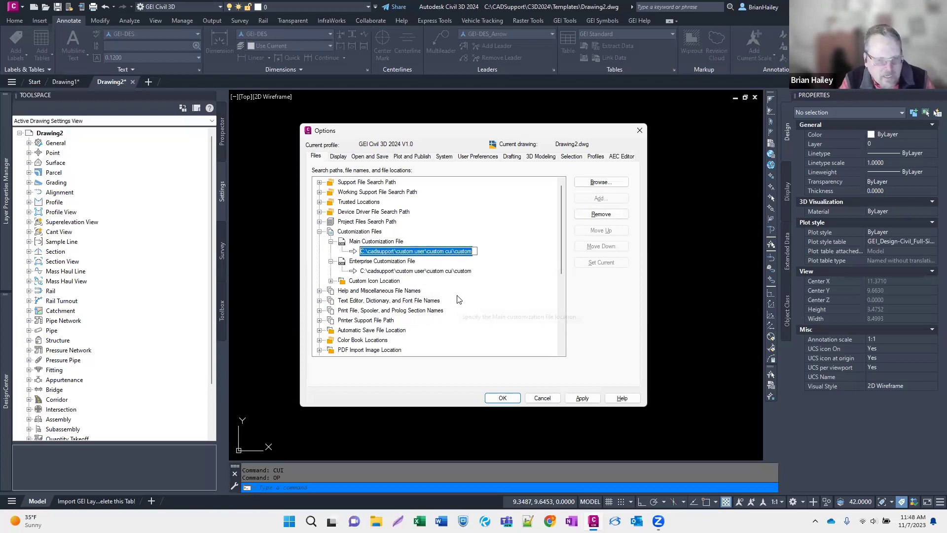
key("Escape")
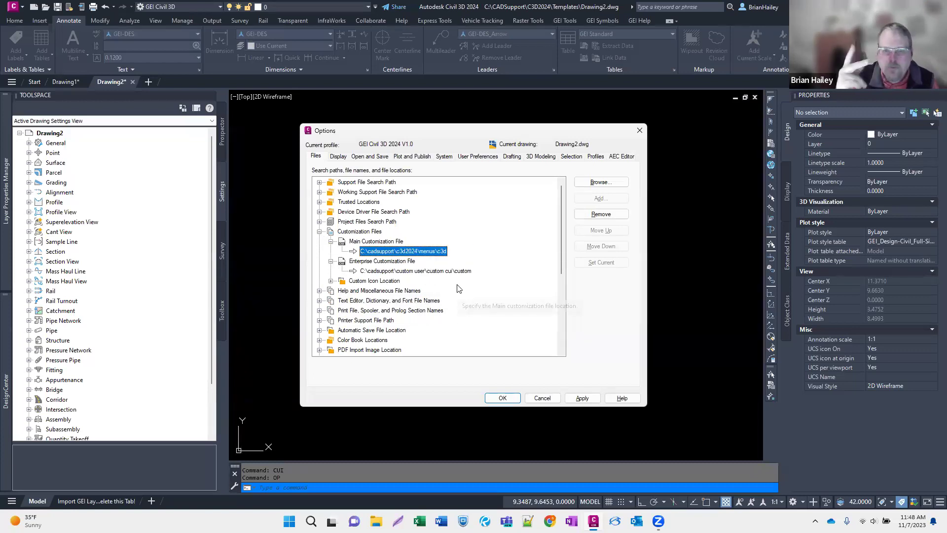
left_click(492, 401)
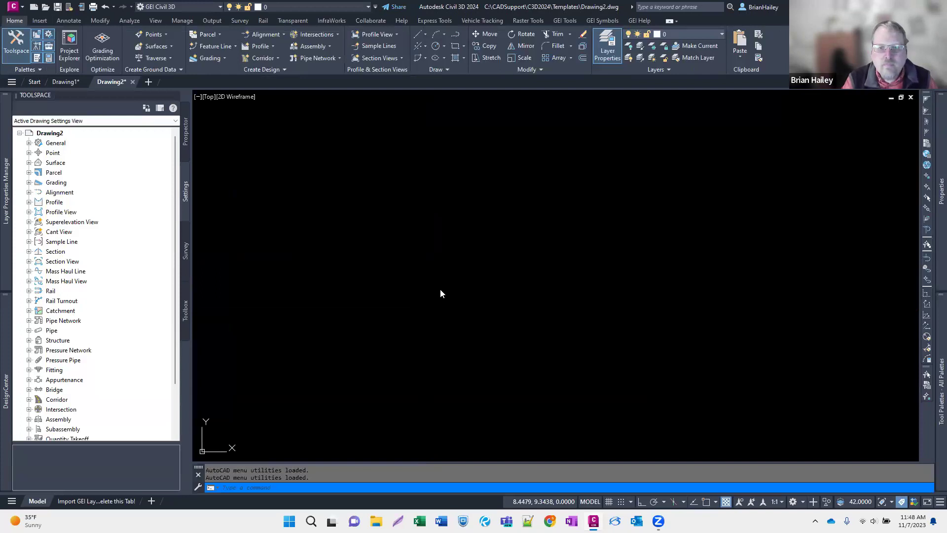
Examine the swapped main CIVIL and enterprise CUSTOM files in the CUI editor, and close it without changes
type("cui")
key("Return")
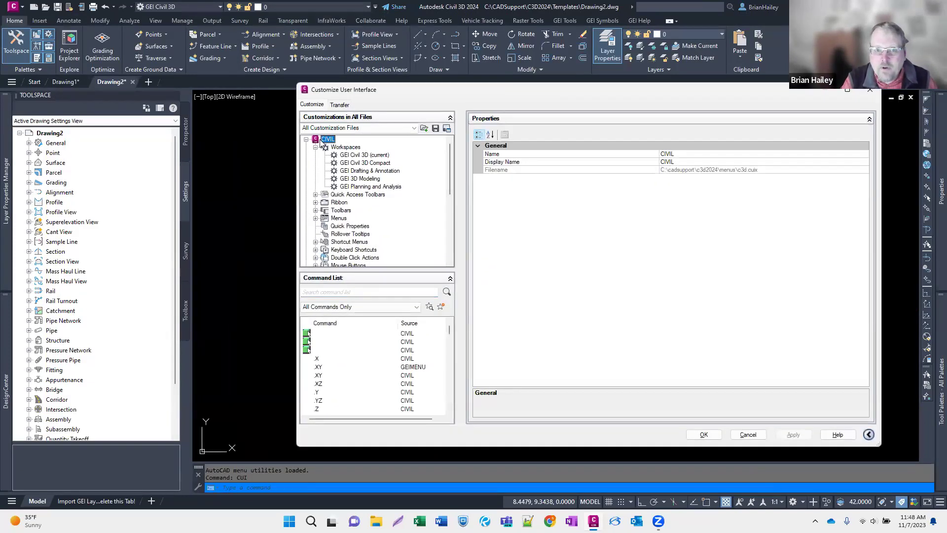
scroll(335, 141, "down", 5)
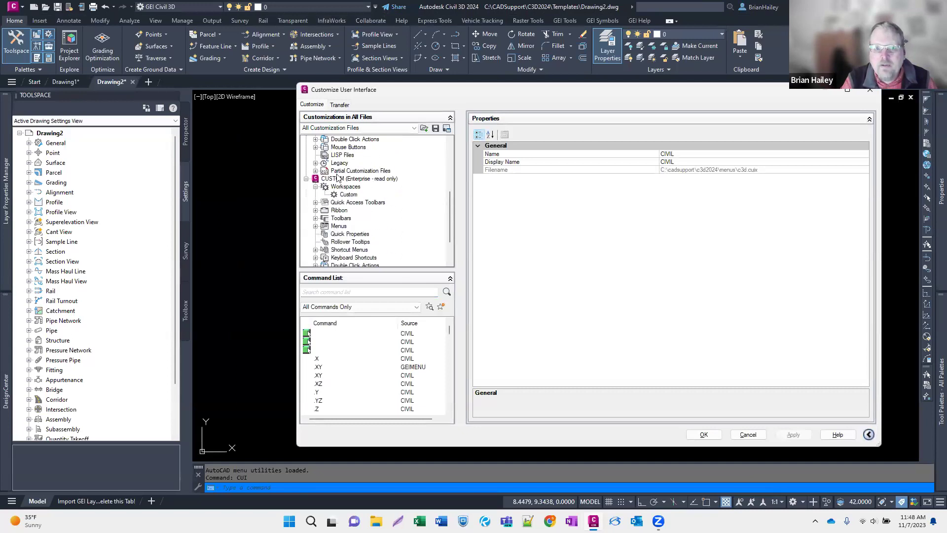
left_click(340, 179)
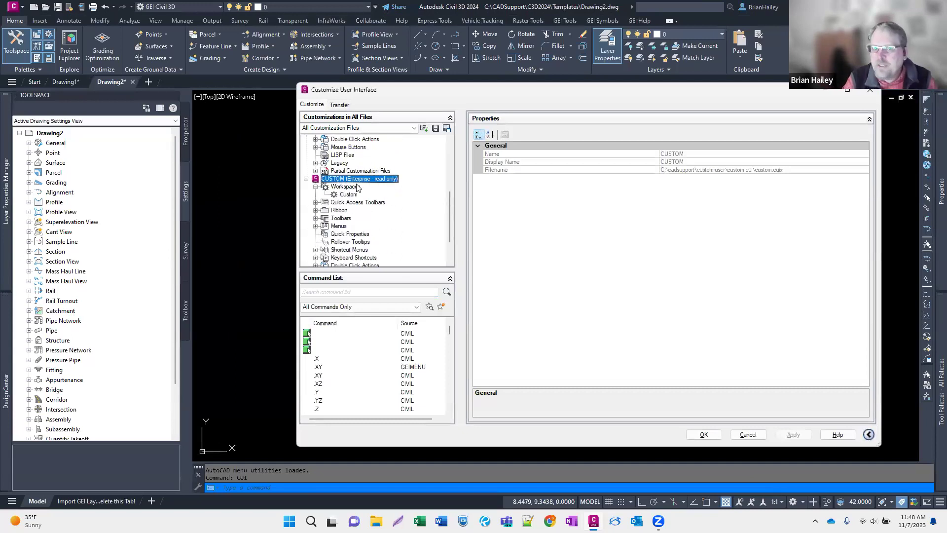
scroll(357, 188, "up", 5)
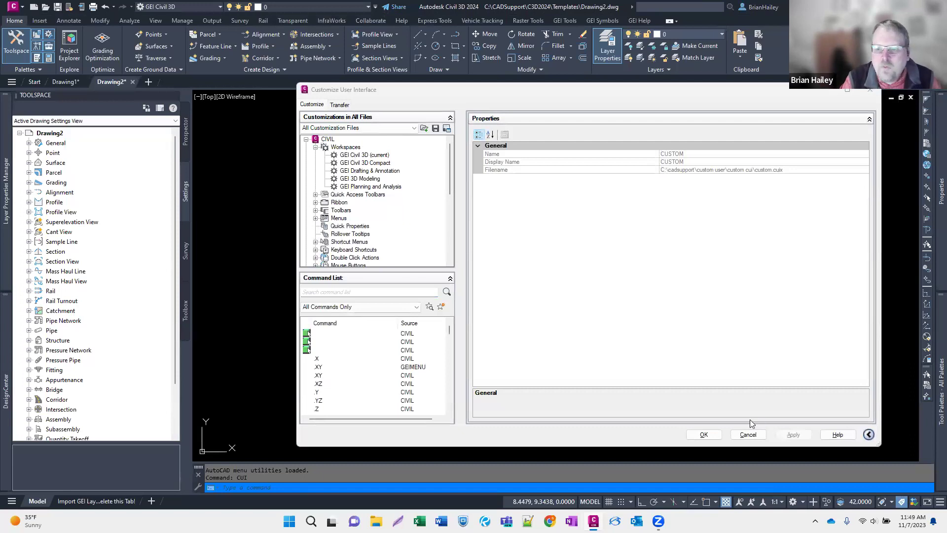
left_click(748, 435)
left_click(543, 287)
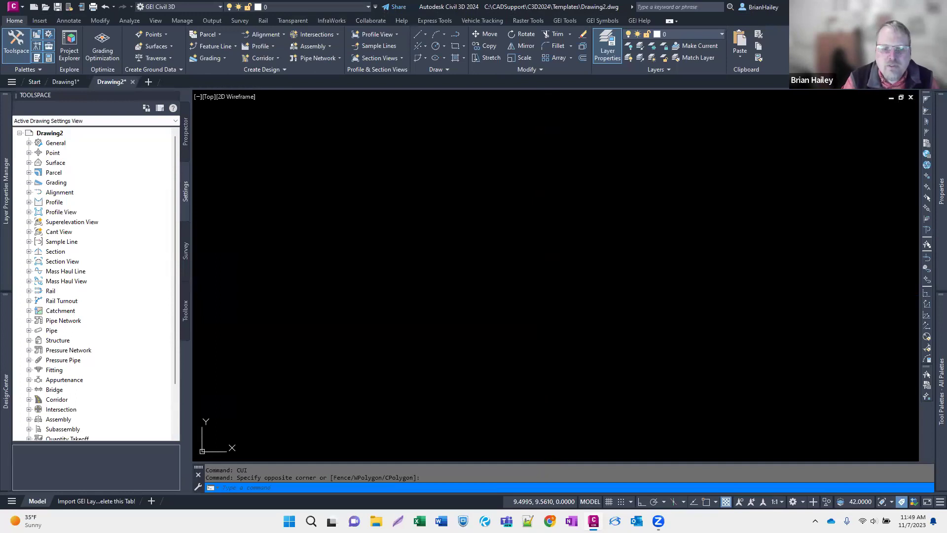
Add a profile named MENU EDITING in the program options and accept the options
type("op")
key("Return")
left_click(595, 158)
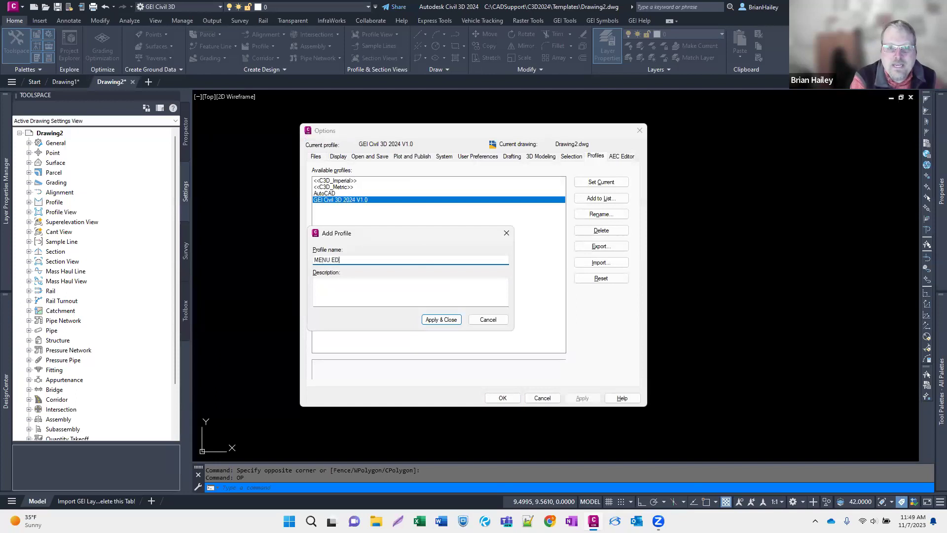
left_click(442, 320)
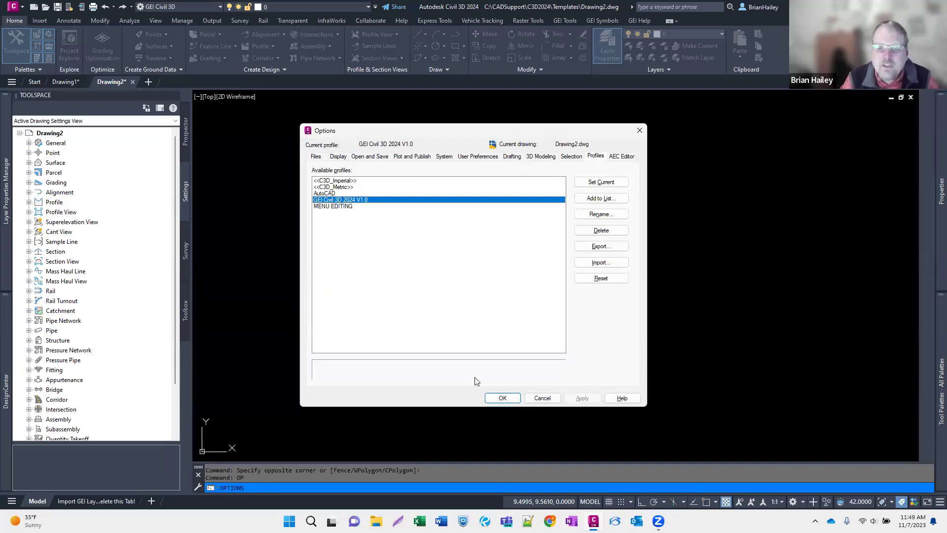
left_click(502, 398)
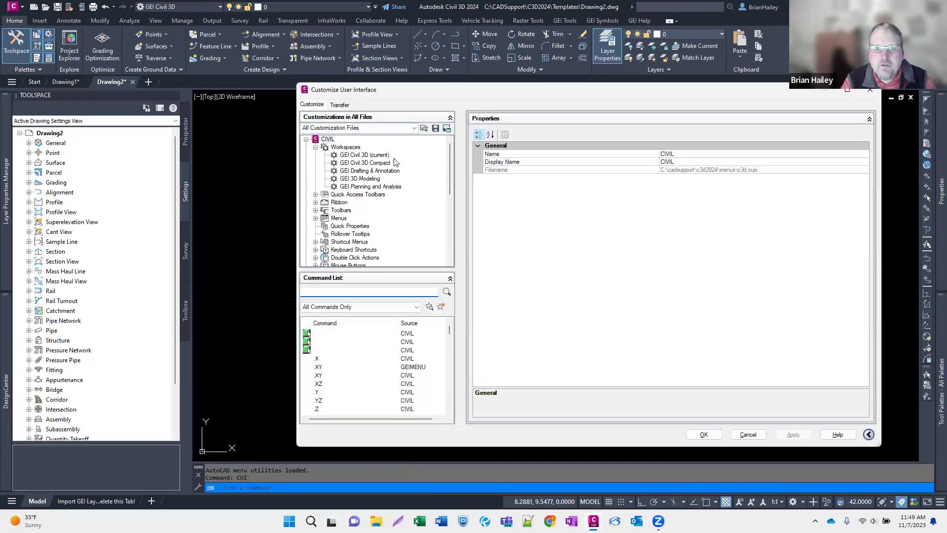
Check the main CIVIL file in the Customize User Interface editor and close the editor without changes
left_click(748, 435)
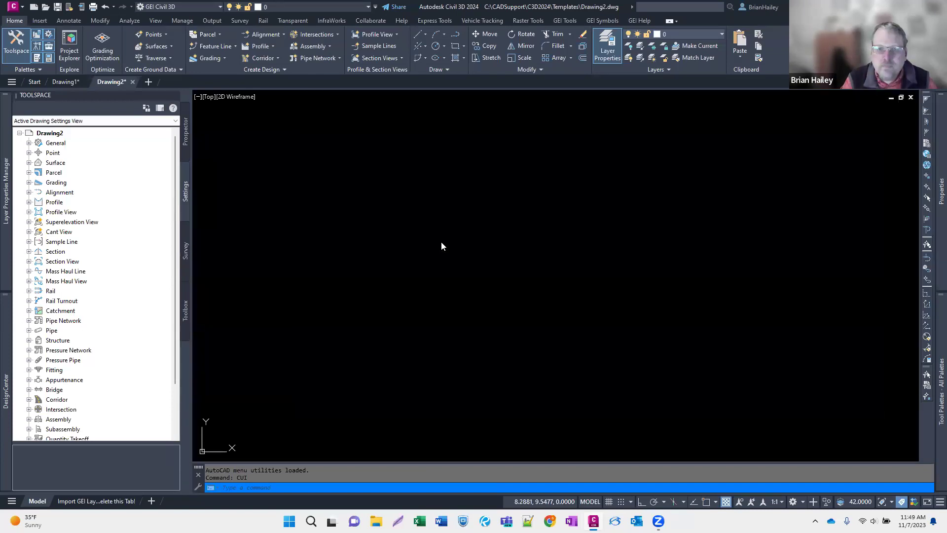
left_click(442, 243)
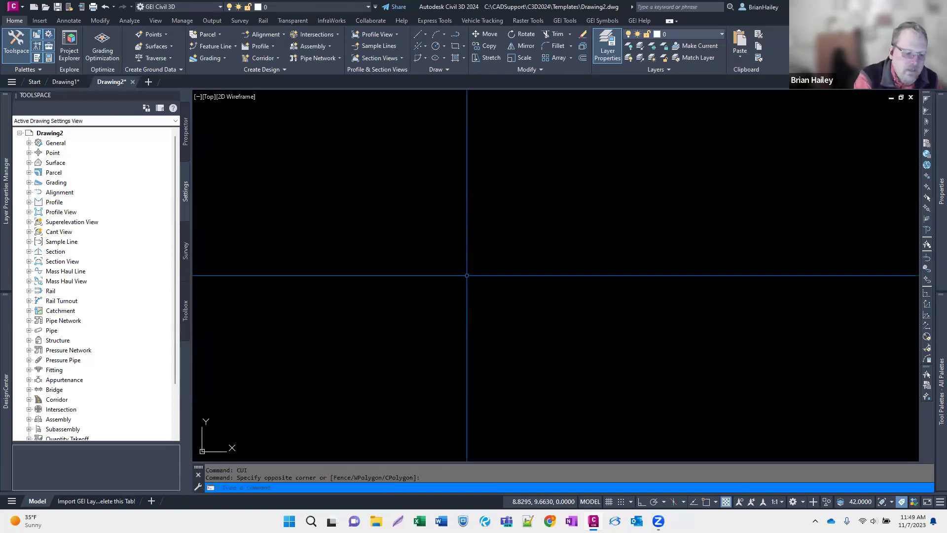
key("Escape")
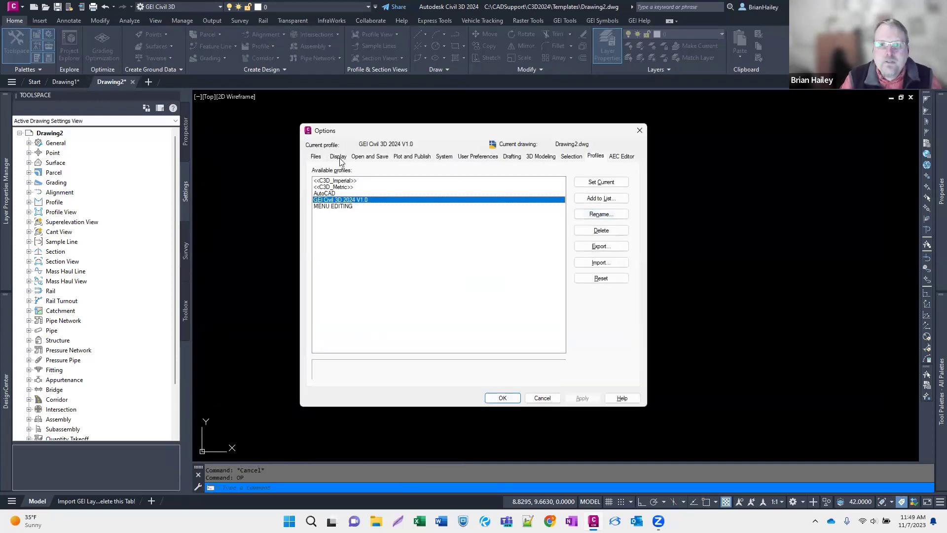
Set the enterprise customization file of the GEI Civil 3D 2024 V1.0 profile to C:\cadsupport\c3d2024\menus\c3d
left_click(316, 157)
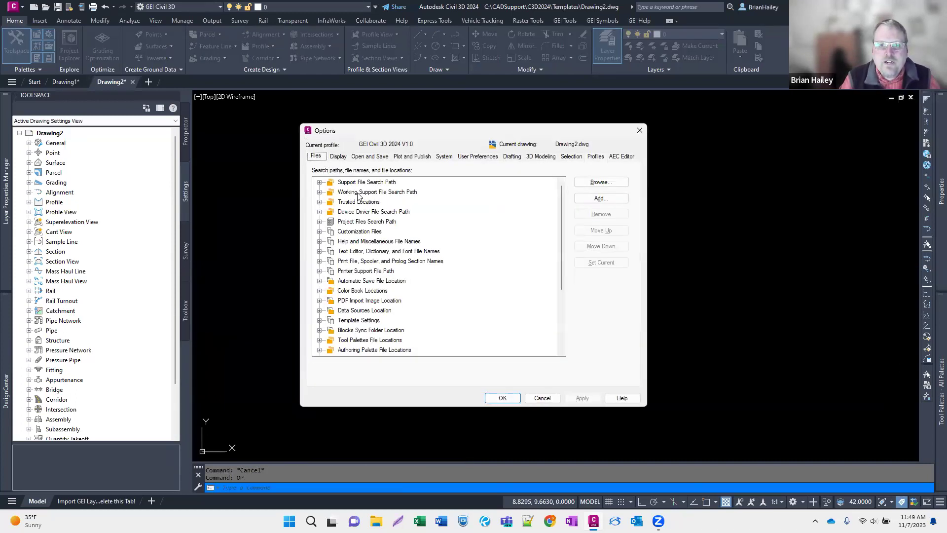
left_click(320, 231)
left_click(331, 242)
left_click(331, 261)
left_click(390, 252)
left_click(390, 254)
key("ctrl+c")
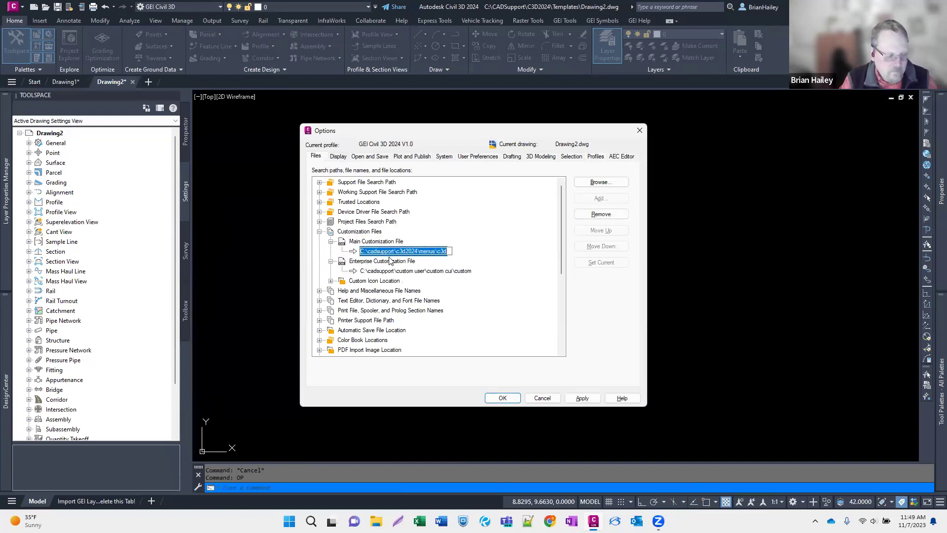
left_click(408, 272)
left_click(409, 274)
key("Home")
key("ctrl+v")
key("shift+End")
key("ctrl+c")
key("Delete")
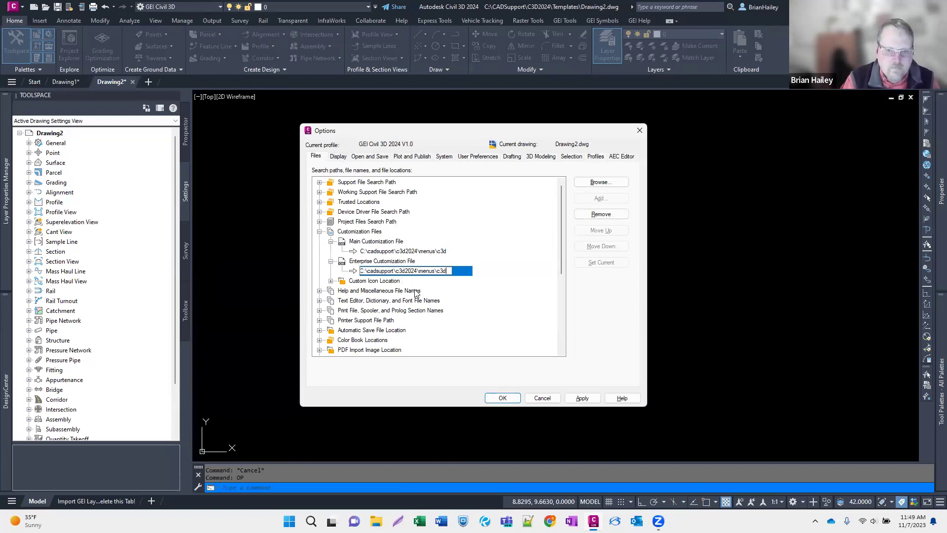
Set the main customization file to C:\cadsupport\custom user\custom cui\custom and apply the options
left_click(414, 251)
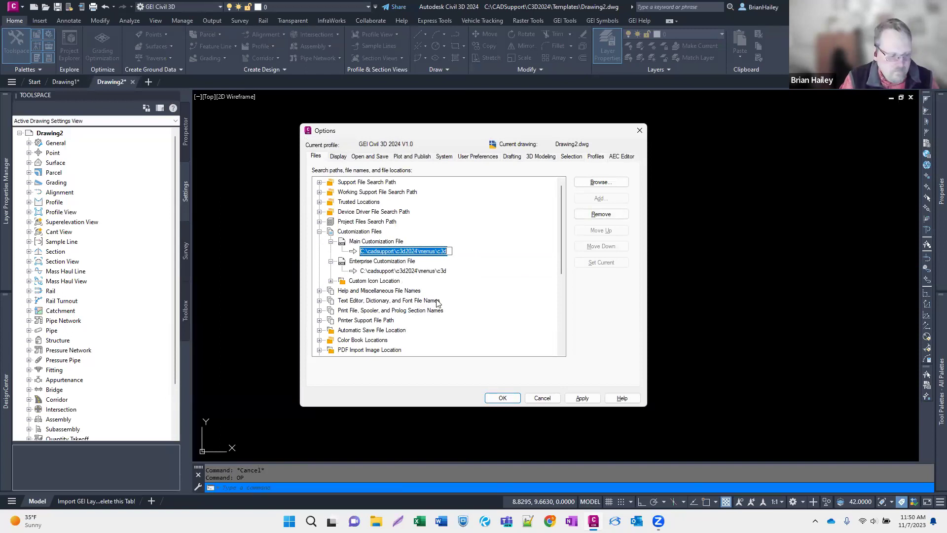
key("ctrl+v")
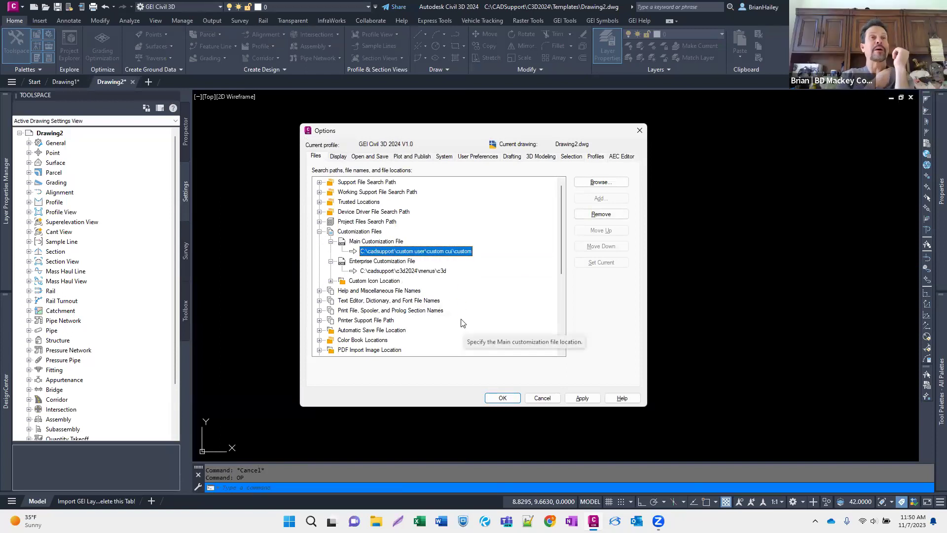
left_click(582, 397)
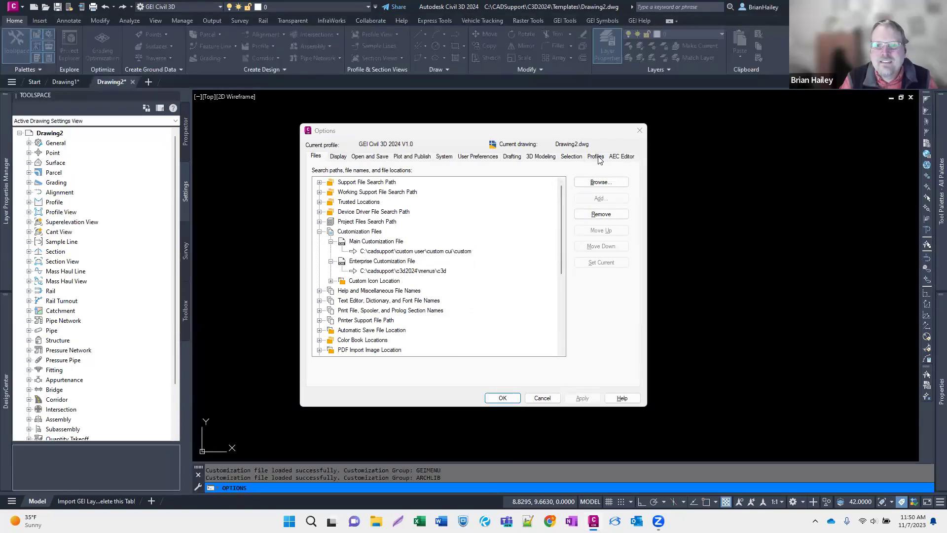
Make MENU EDITING the current profile, then check the main CIVIL file in the CUI editor without changing it
left_click(596, 156)
left_click(334, 206)
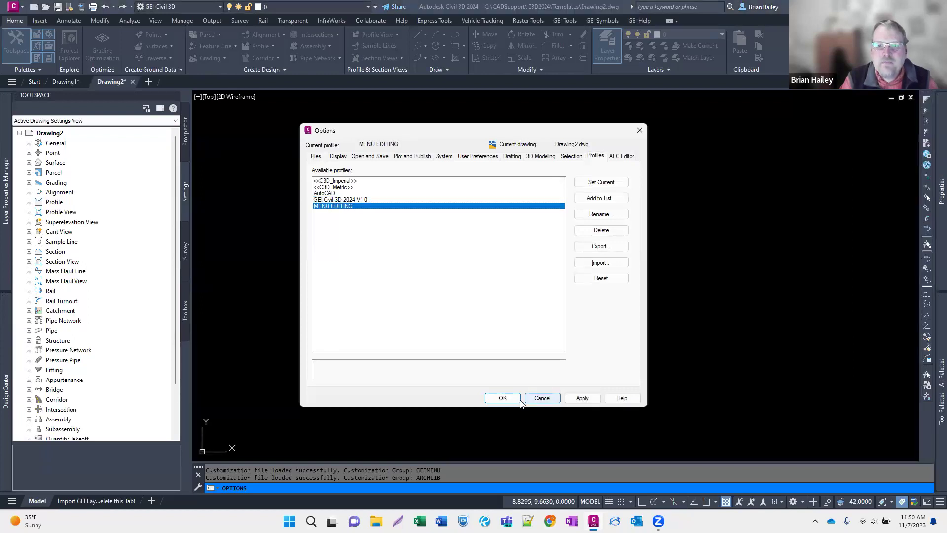
key("Return")
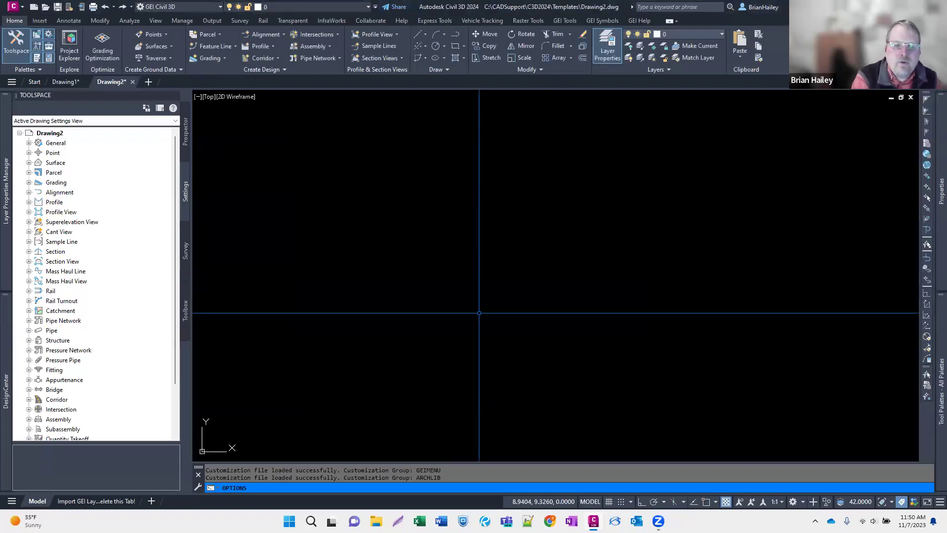
type("cui")
key("Return")
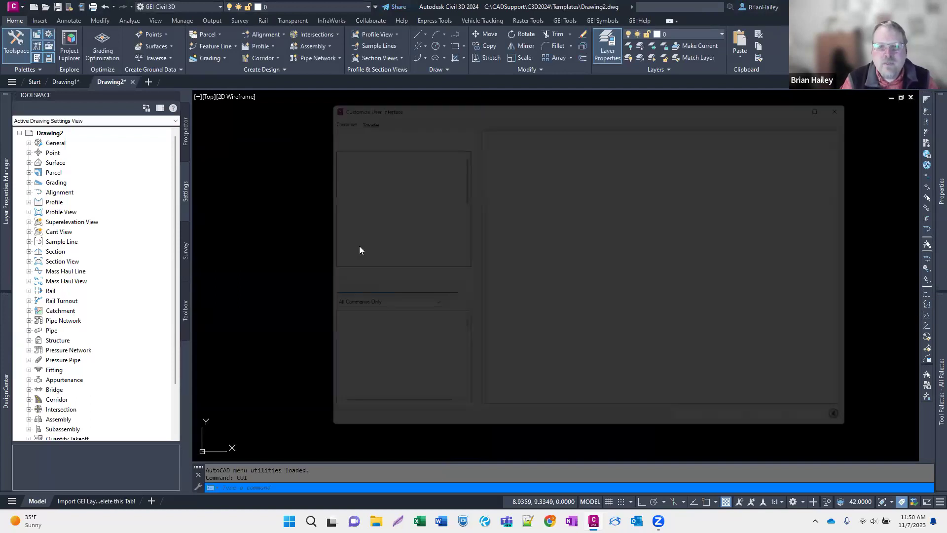
scroll(357, 230, "up", 4)
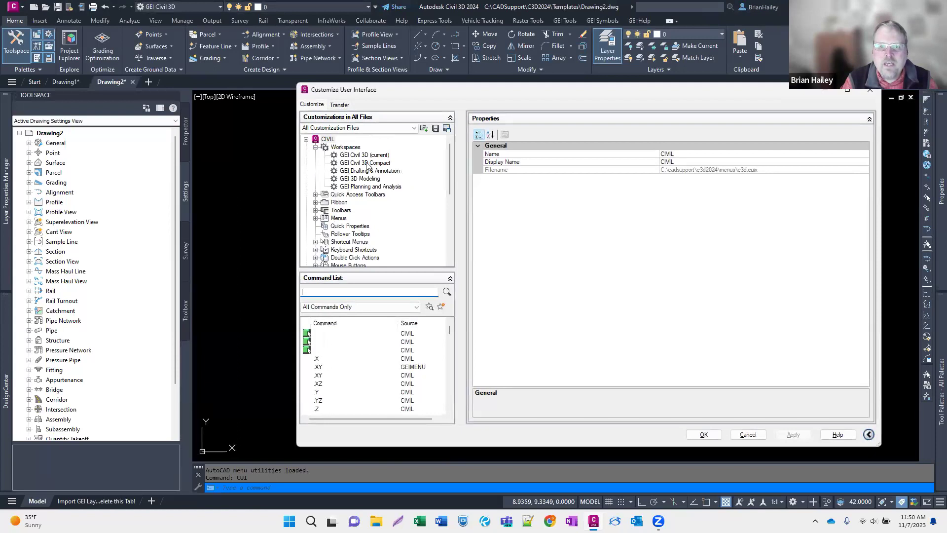
left_click(744, 435)
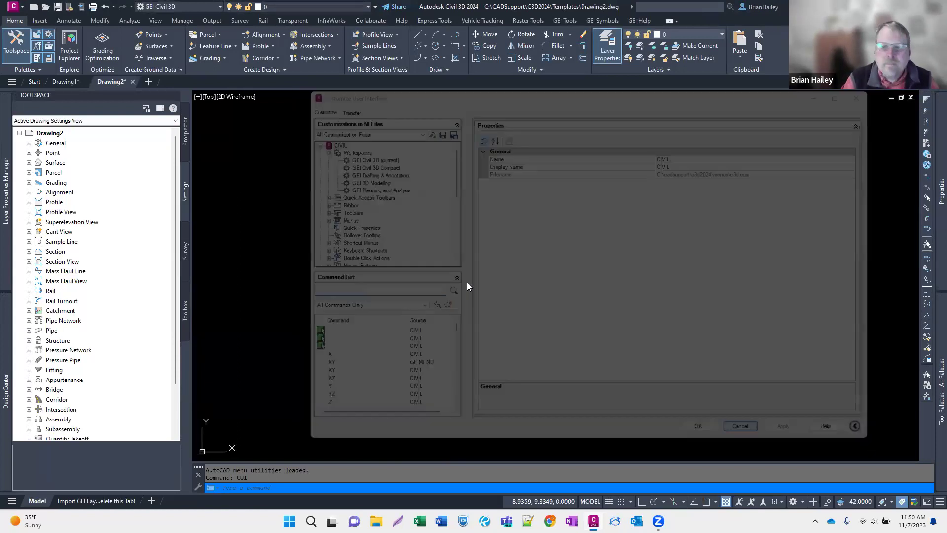
Switch to the GEI Civil 3D 2024 V1.0 profile and check the CUSTOM and enterprise CIVIL files in the CUI editor without changes
type("op")
key("Return")
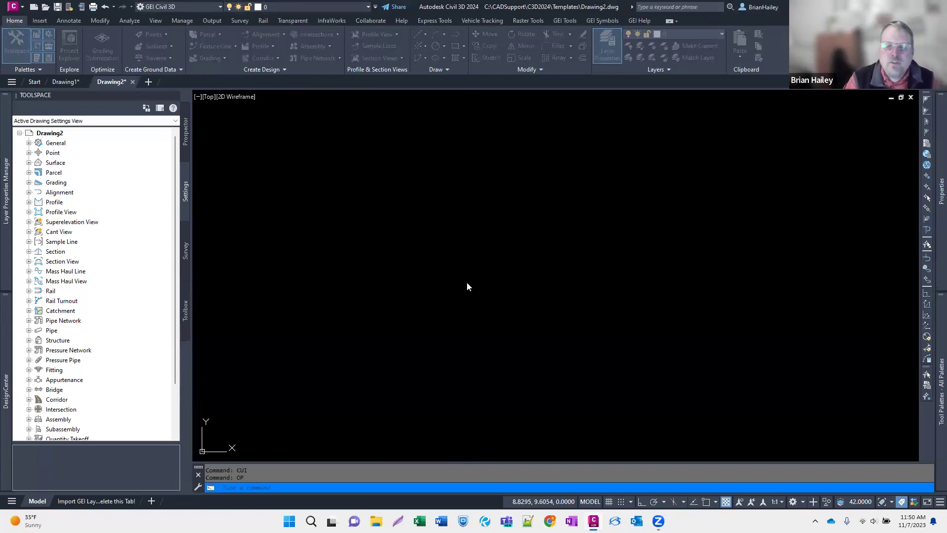
left_click(354, 199)
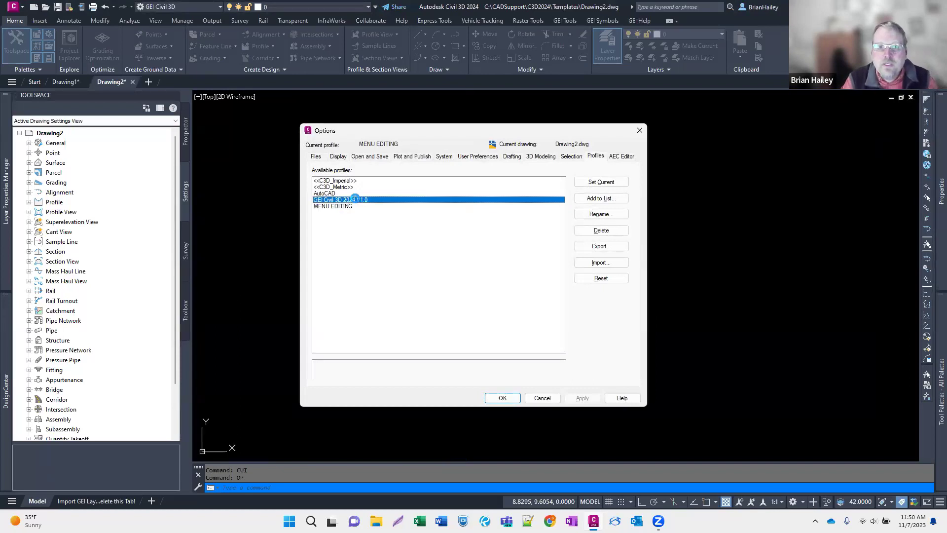
left_click(508, 398)
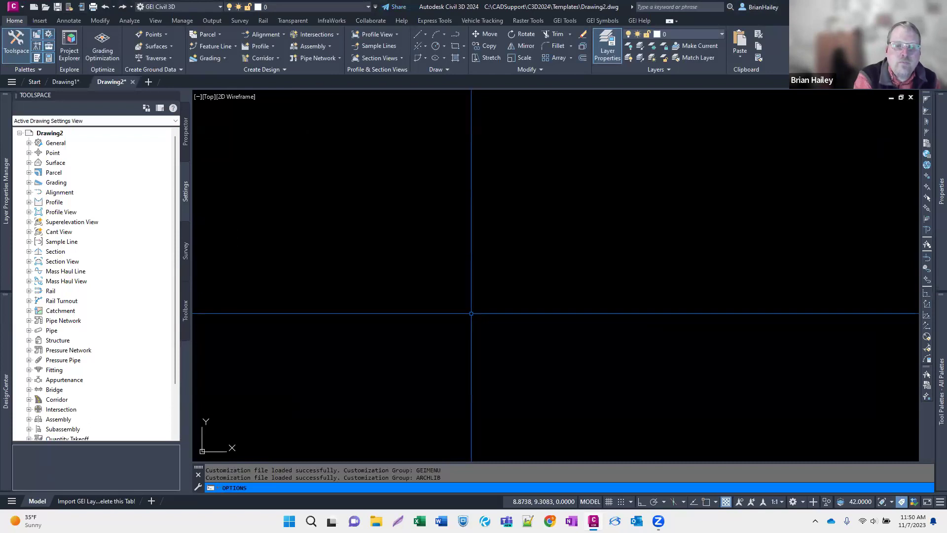
type("cui")
key("Return")
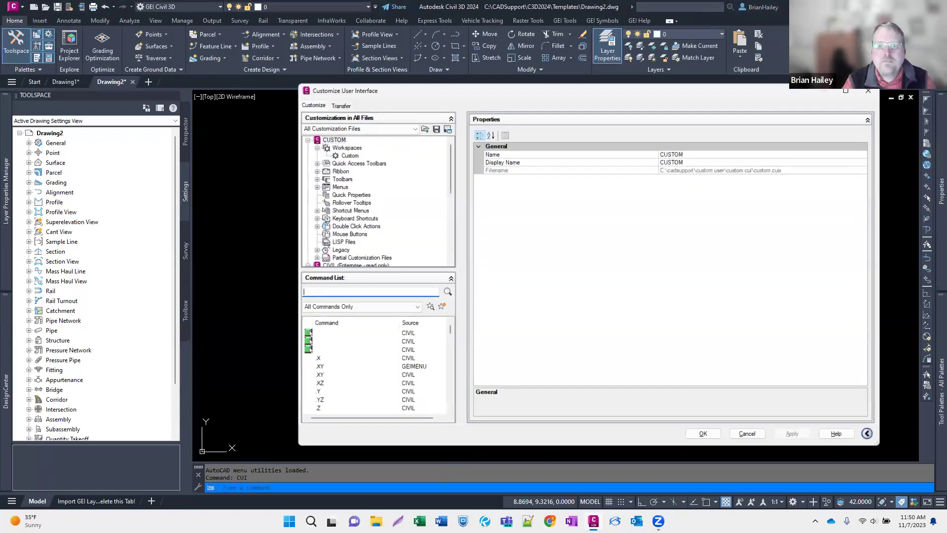
left_click(306, 139)
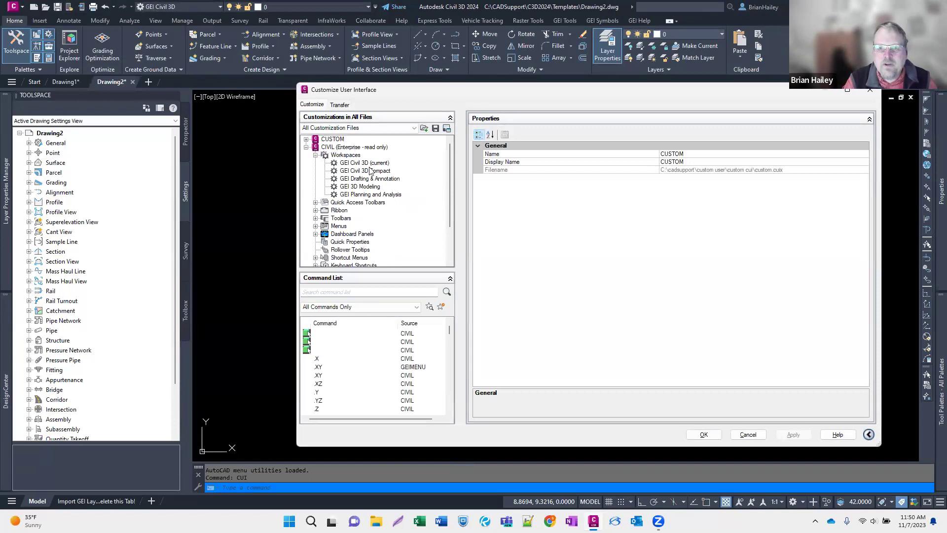
left_click(748, 435)
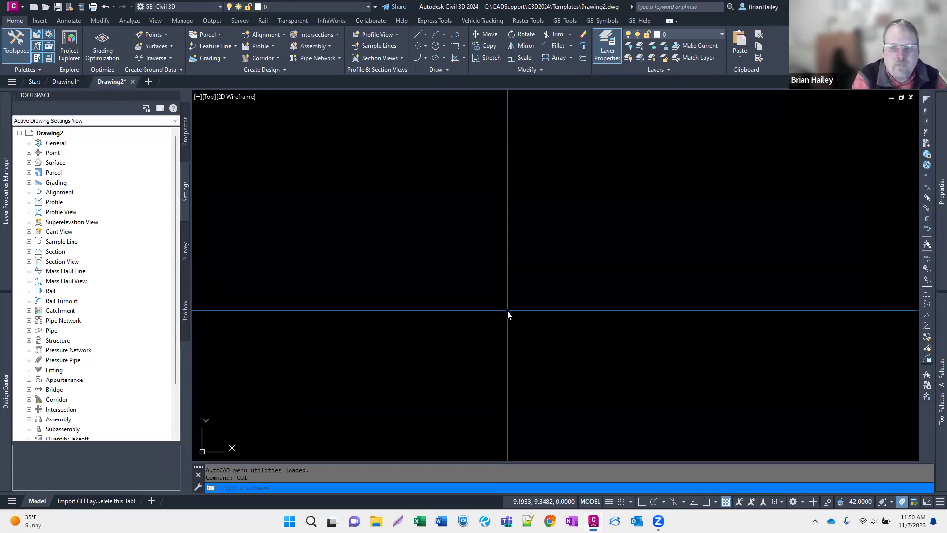
Open the program options and switch back to the MENU EDITING profile
type("op")
key("Return")
double_click(343, 207)
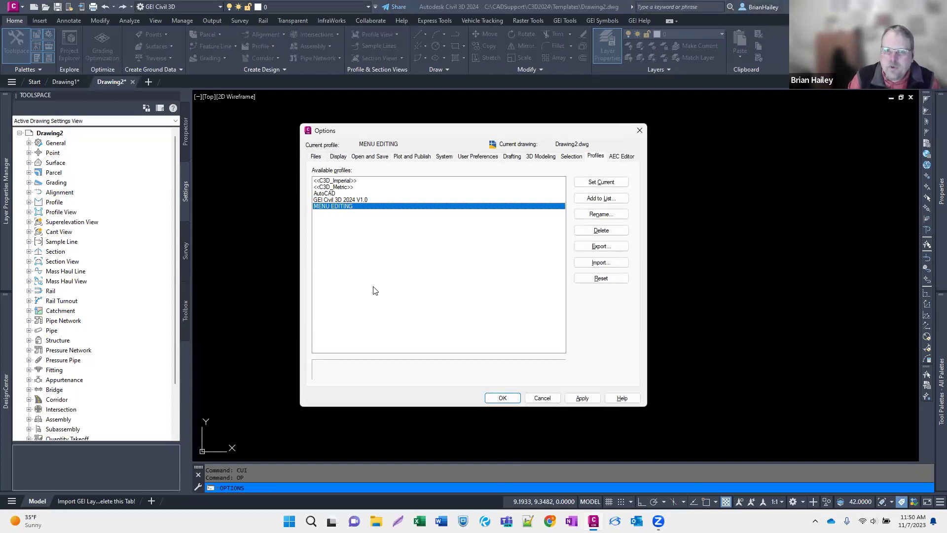
Set the uniform background of 2D model space to the true color 228,88,238 and accept the options
left_click(339, 156)
left_click(353, 304)
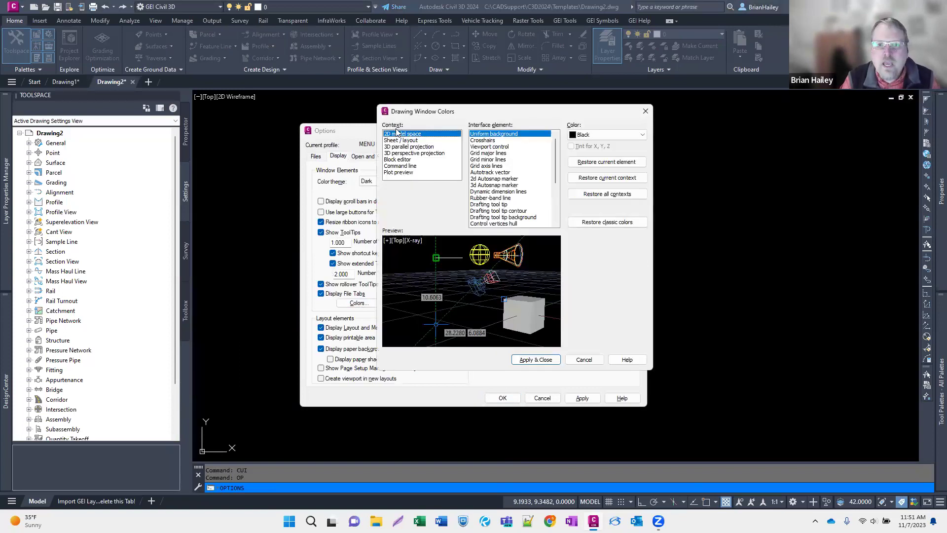
left_click(585, 136)
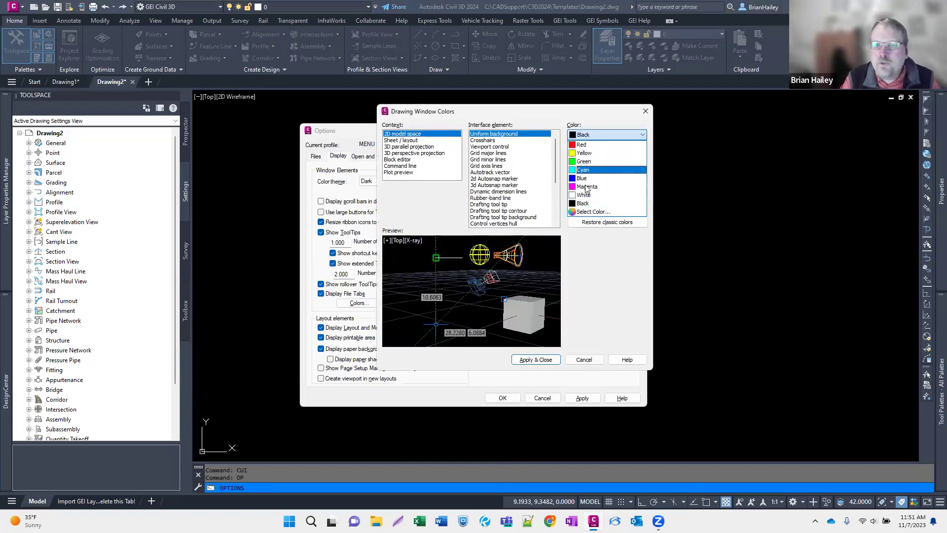
left_click(594, 212)
left_click(174, 165)
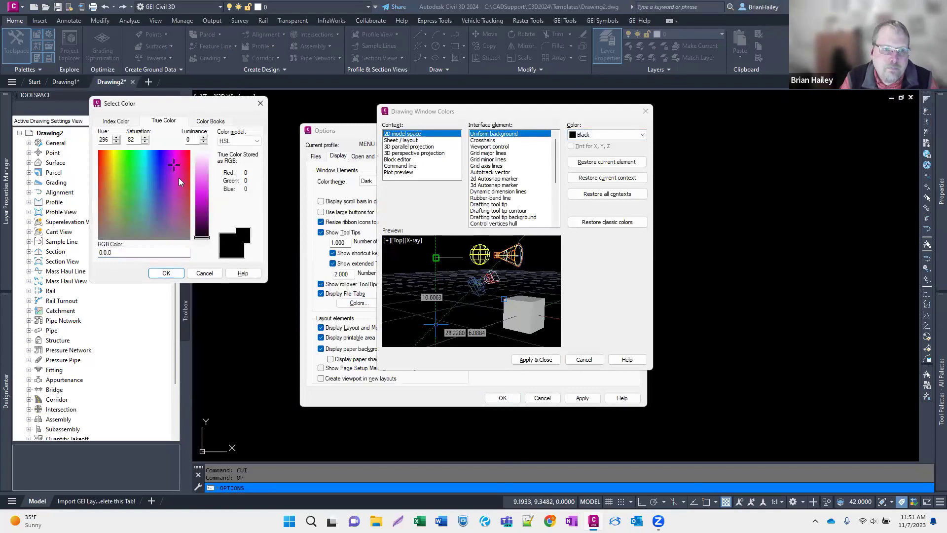
left_click(201, 187)
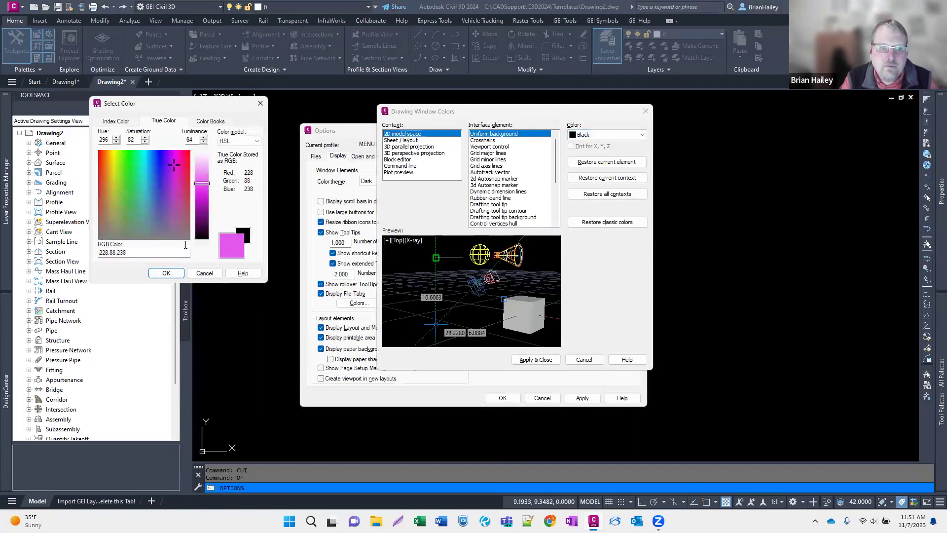
left_click(178, 273)
left_click(531, 360)
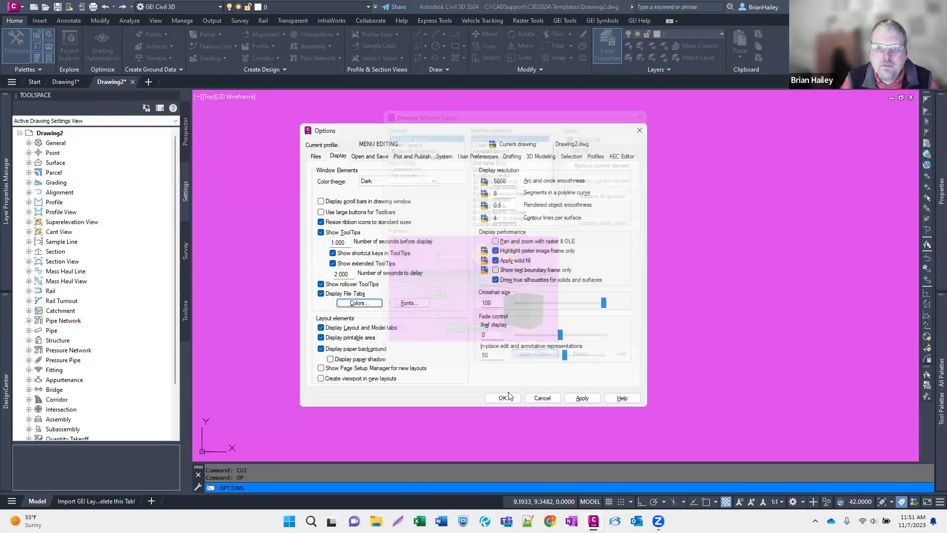
left_click(503, 398)
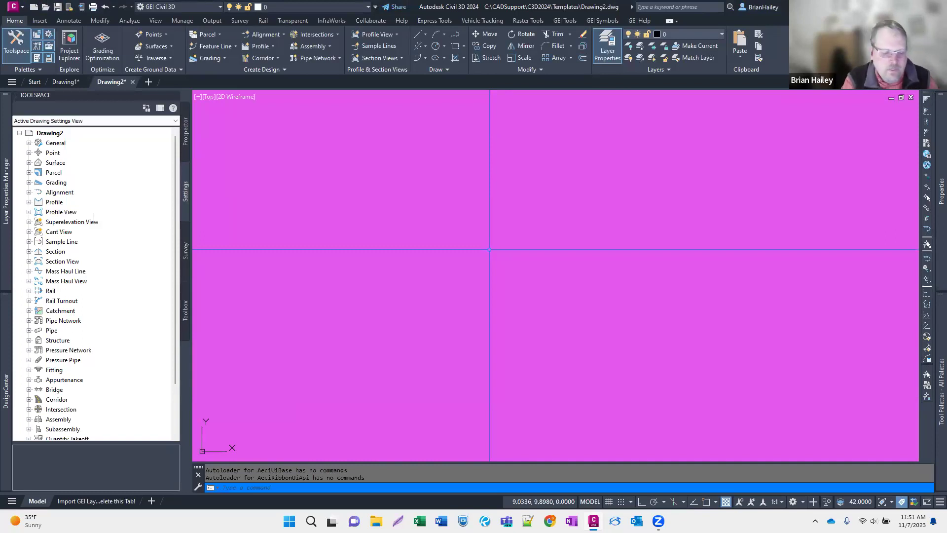
Restore GEI Civil 3D 2024 V1.0 as the current profile in the program options and accept them
type("op")
key("Return")
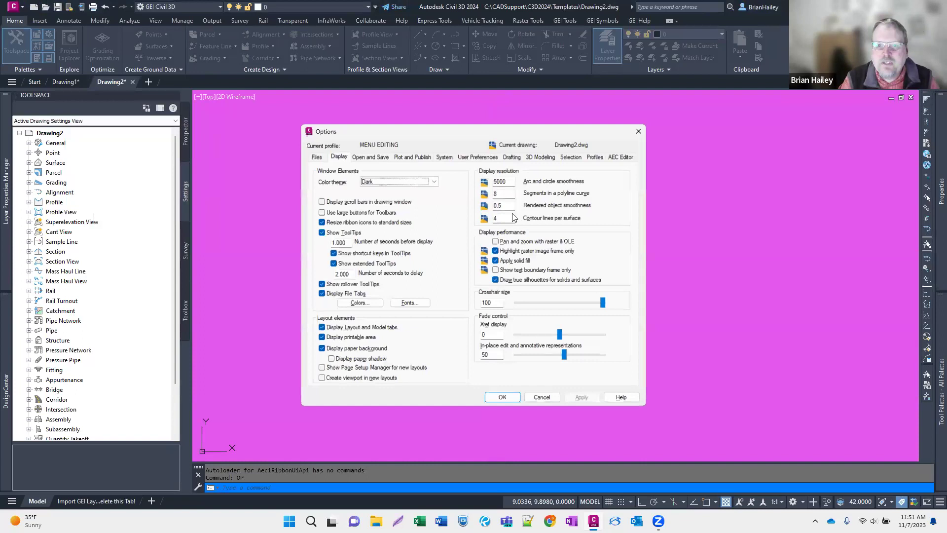
left_click(596, 156)
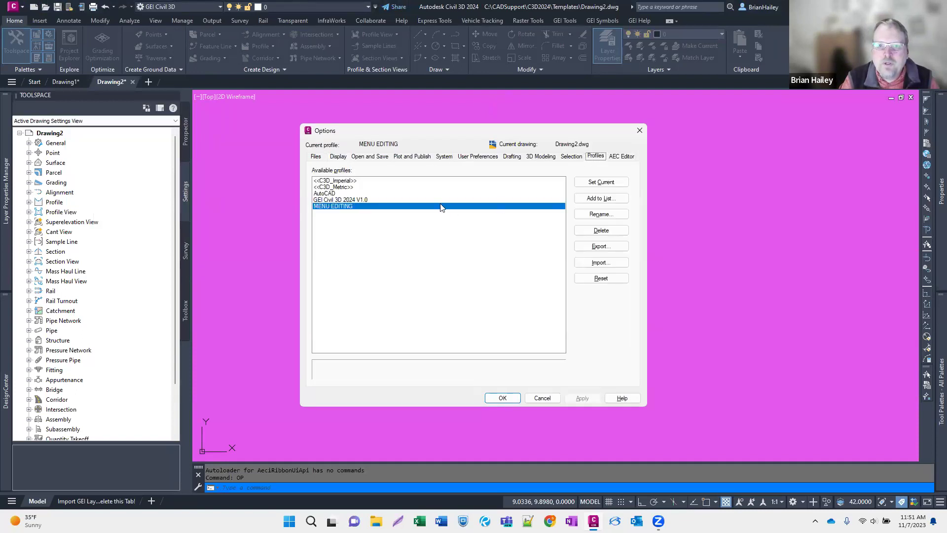
double_click(368, 199)
left_click(502, 398)
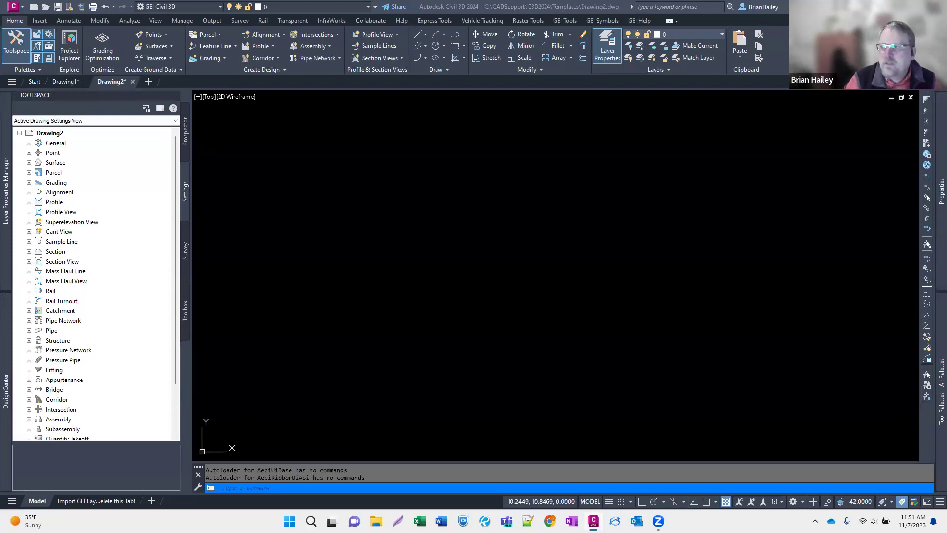
left_click(556, 313)
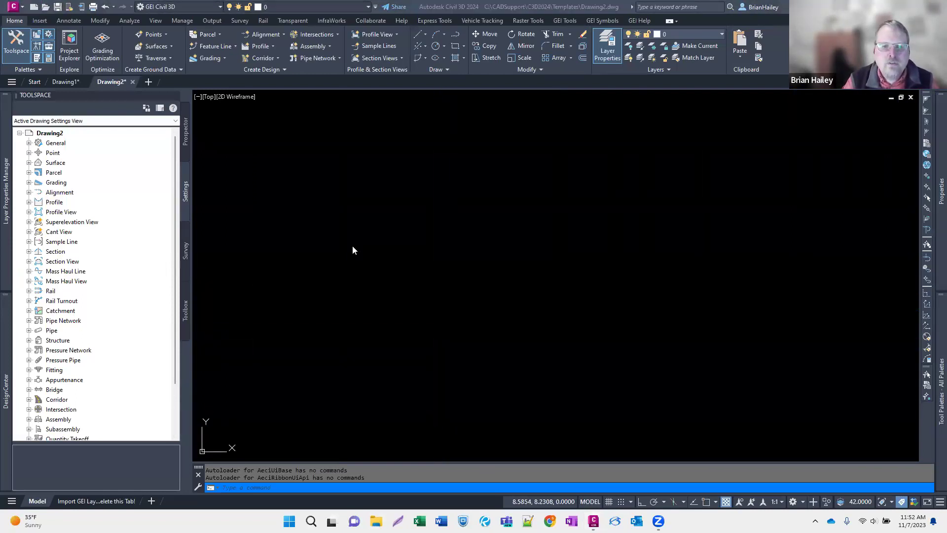
Examine the subfolders of C:\CADSupport in File Explorer and close the window
key("super+e")
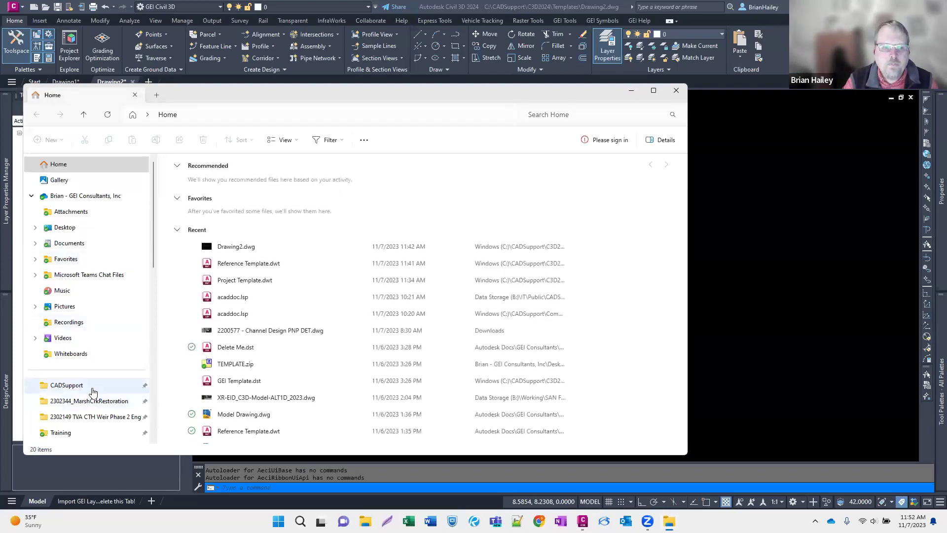
scroll(83, 296, "down", 5)
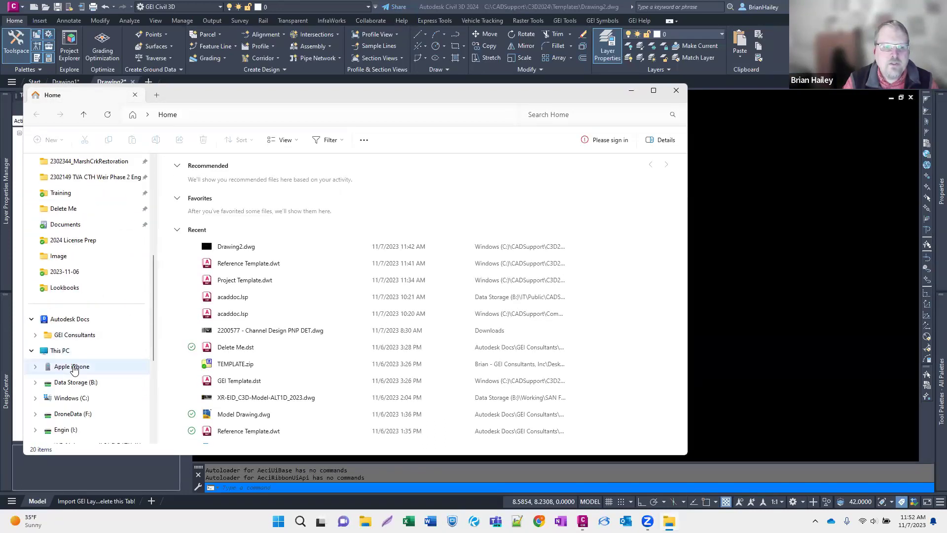
left_click(72, 399)
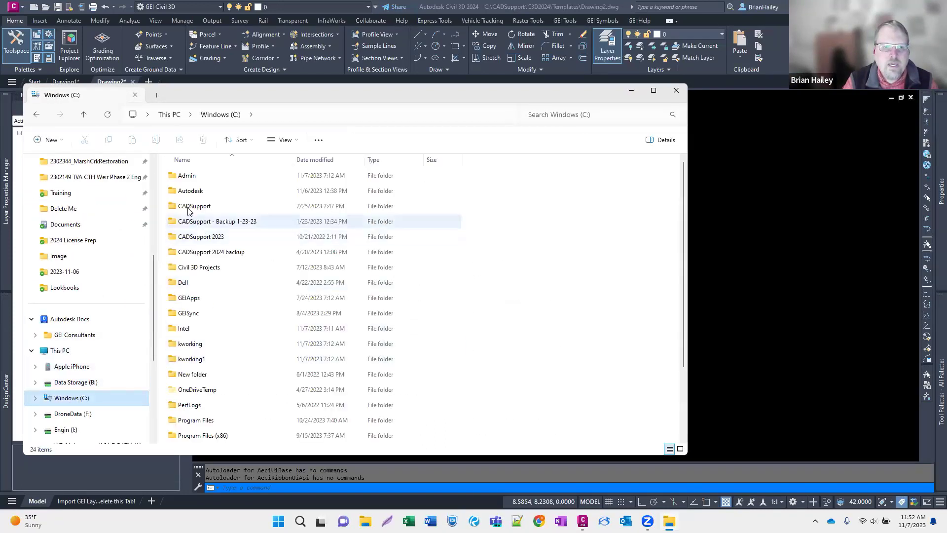
left_click(208, 209)
double_click(208, 208)
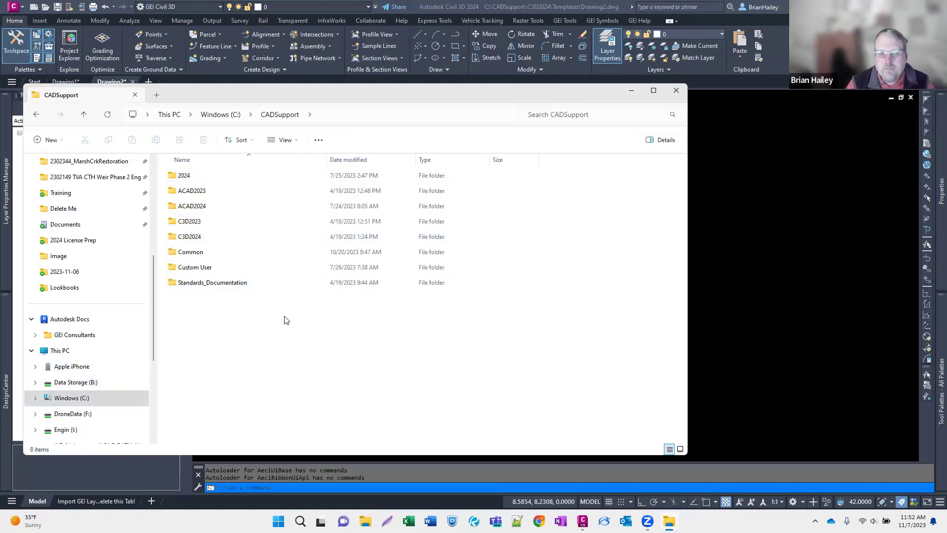
left_click(676, 90)
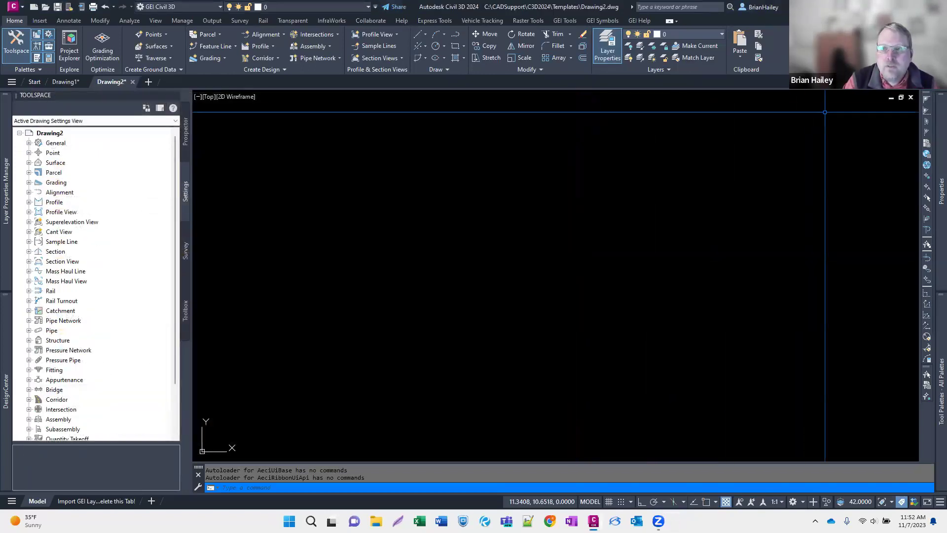
Show the desktop and open the GEI CAD System 2024 folder to view its shortcuts
key("super+d")
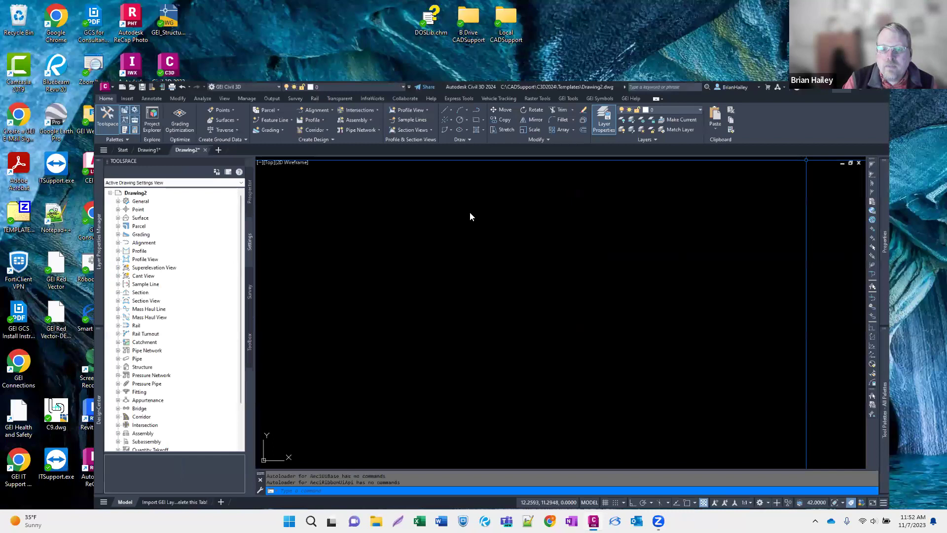
double_click(469, 215)
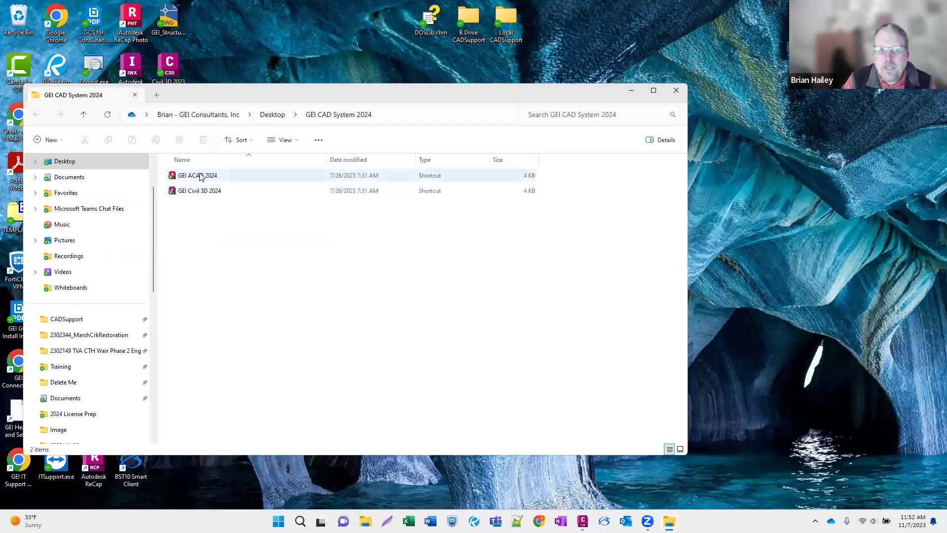
Start AutoCAD 2024 from the GEI ACAD 2024 shortcut and close the Activity Insights palette
left_click(201, 177)
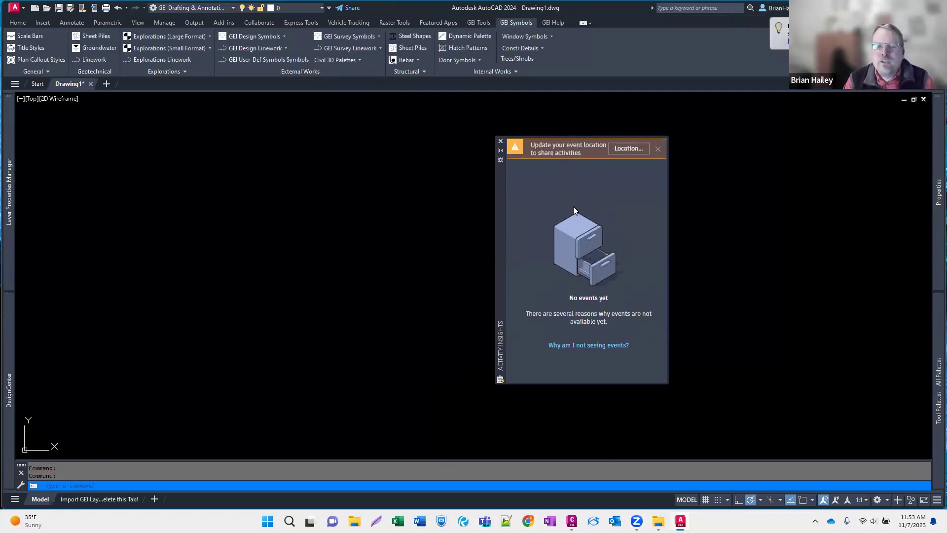
left_click(500, 141)
left_click(412, 312)
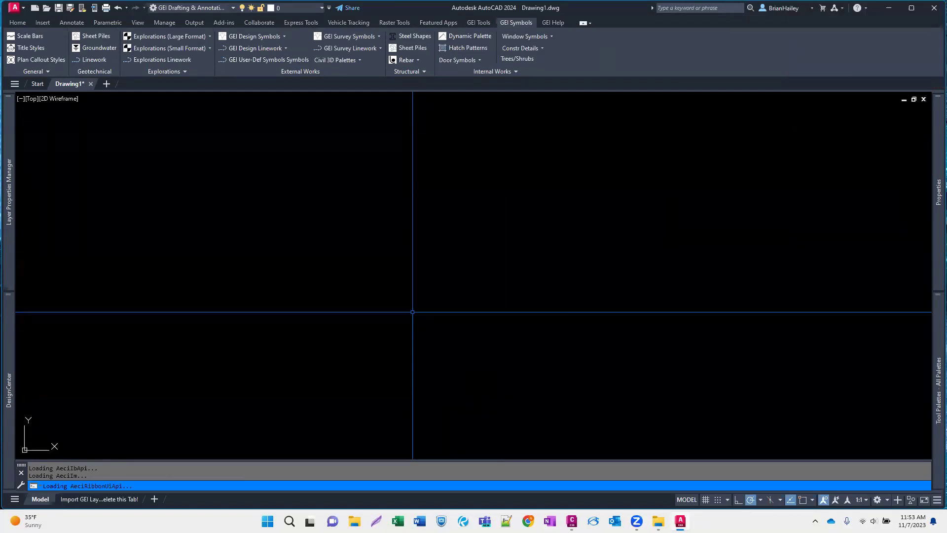
Open the Sheet Set Manager, start a new cloud example sheet set and view the available sheet set templates
left_click(376, 247)
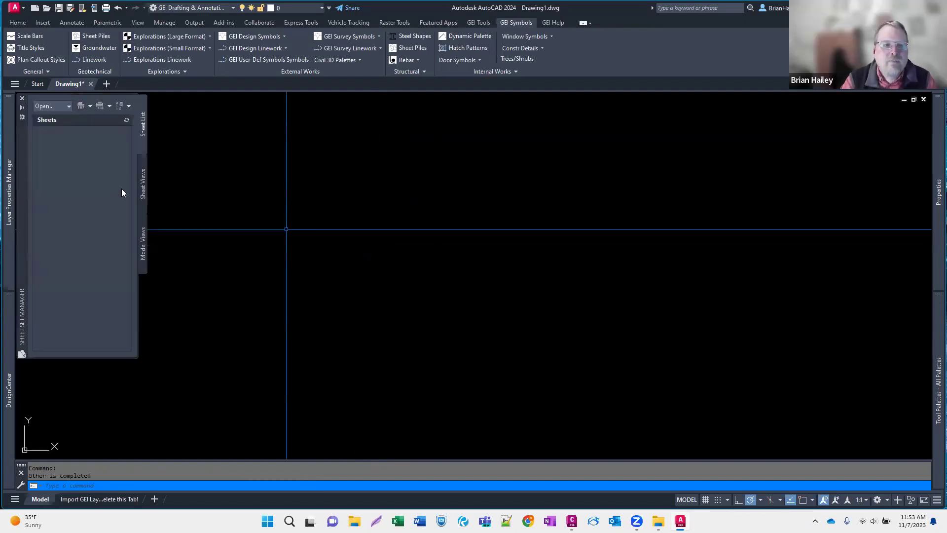
left_click(51, 104)
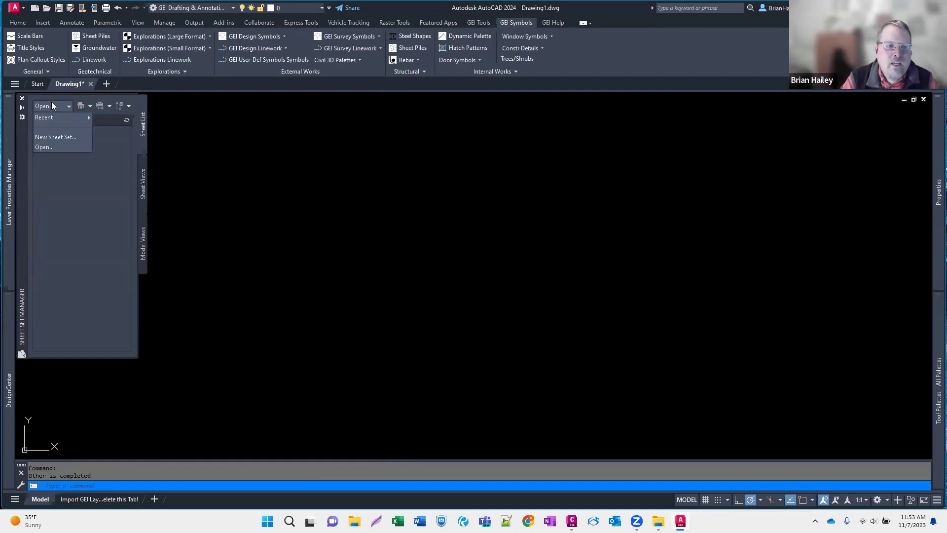
left_click(69, 139)
left_click(396, 239)
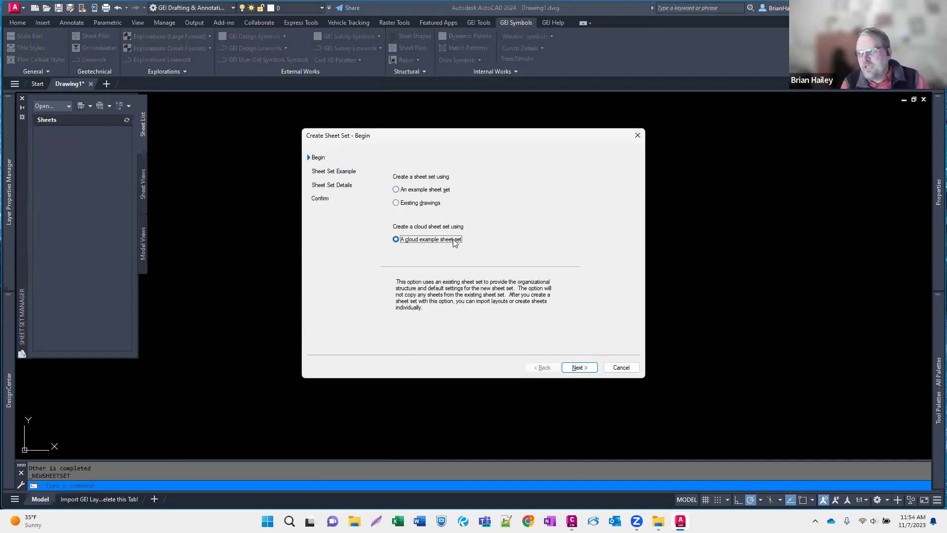
left_click(577, 367)
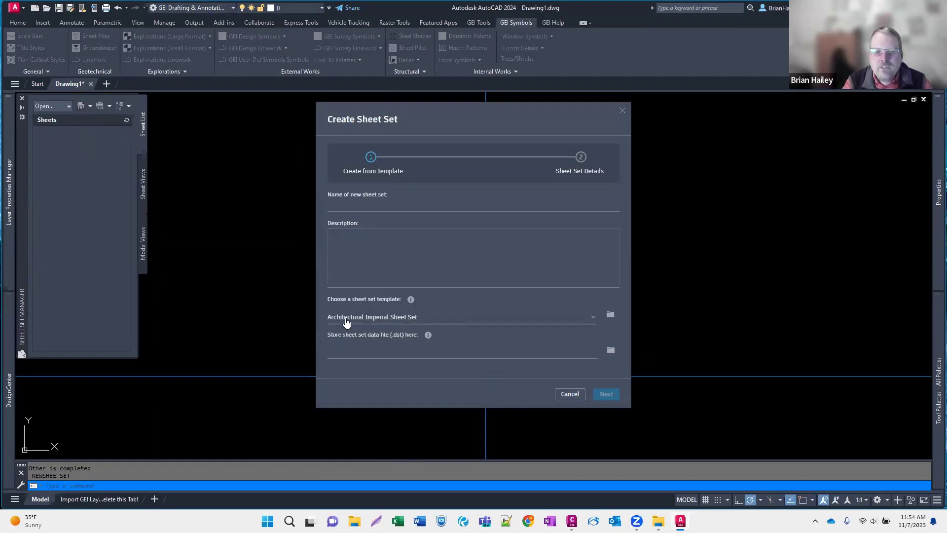
left_click(369, 318)
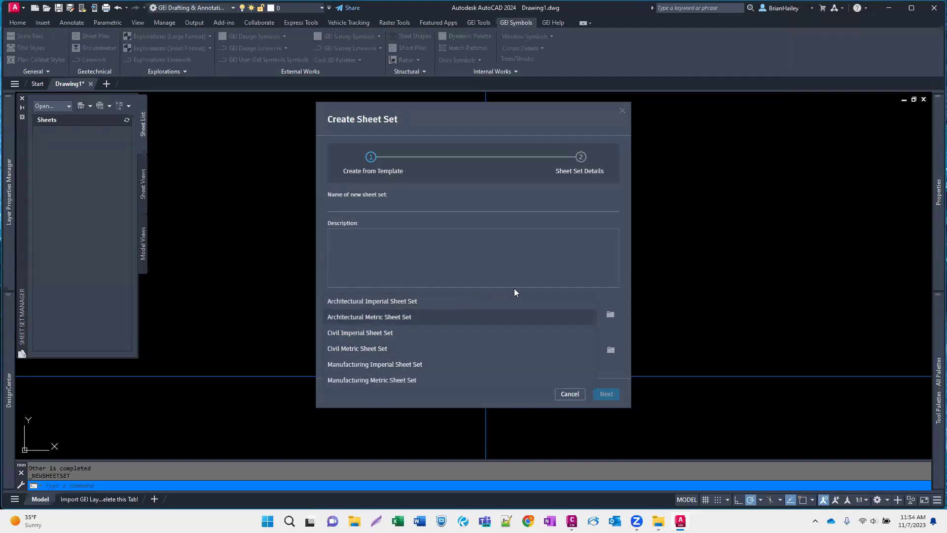
Look through the GEI Consultants projects in Autodesk Docs for a sheet set template and cancel the cloud sheet set creation
left_click(611, 314)
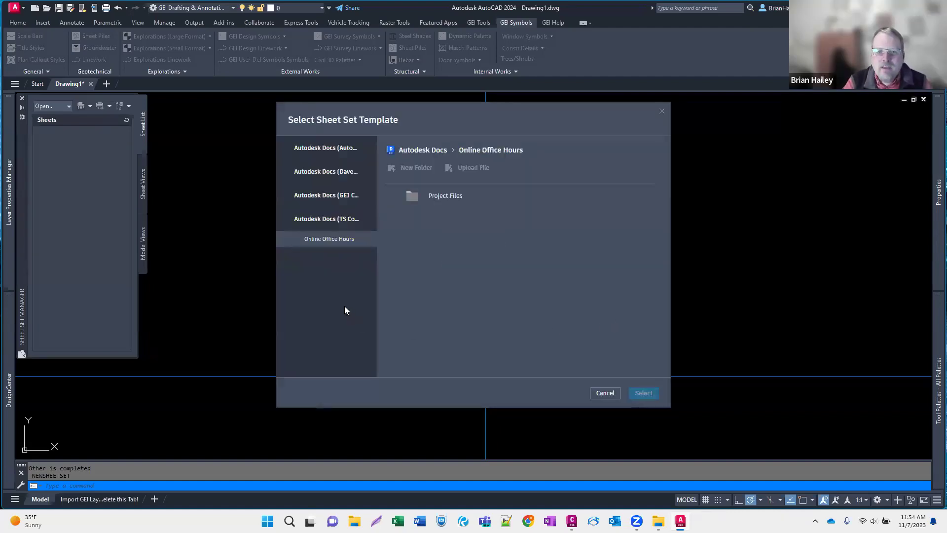
left_click(324, 197)
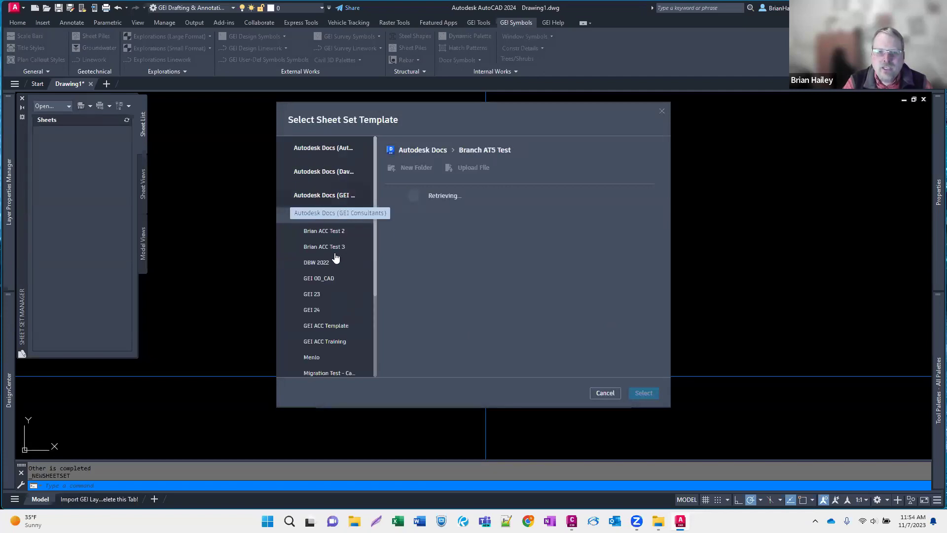
scroll(371, 245, "down", 1)
scroll(371, 242, "down", 4)
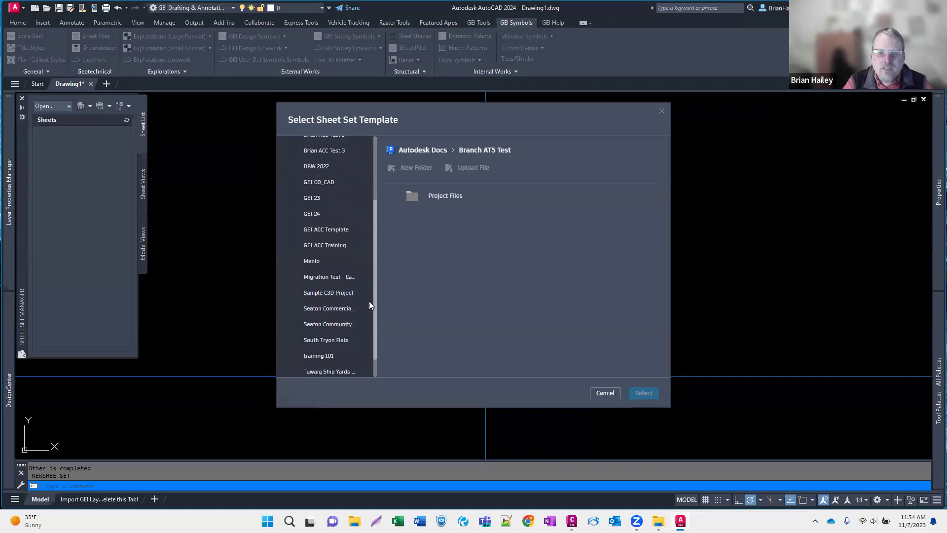
scroll(370, 279, "up", 2)
scroll(370, 264, "down", 1)
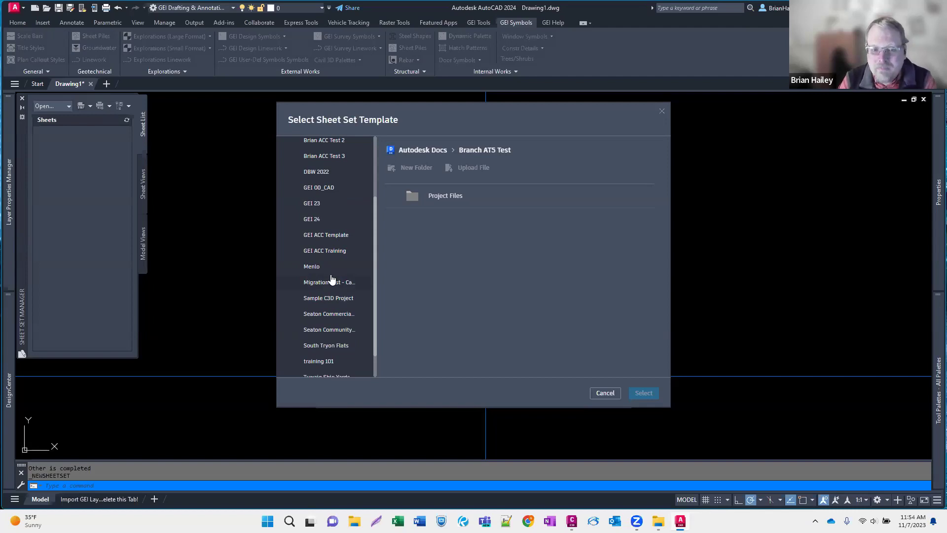
left_click(601, 394)
left_click(576, 393)
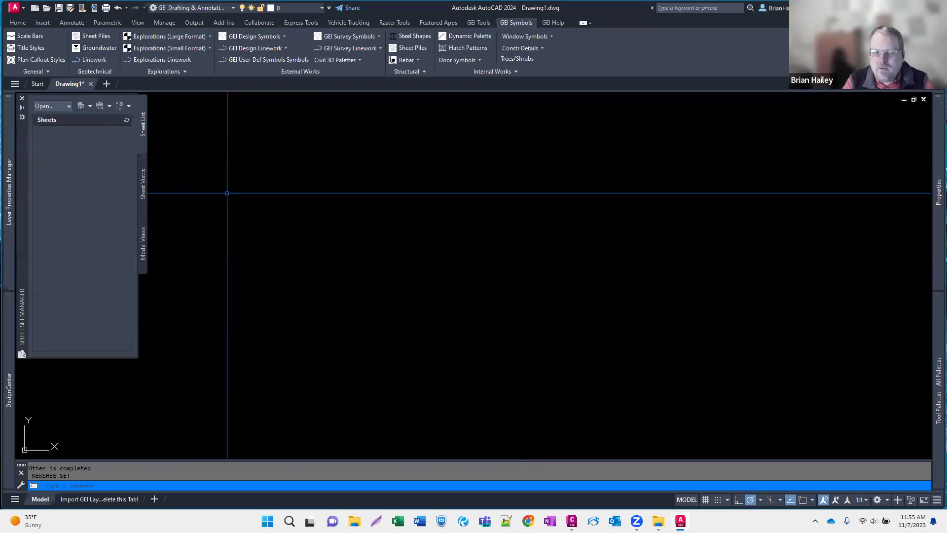
Start a new sheet set using the example sheet set GEI Template and proceed to the sheet set details
left_click(55, 105)
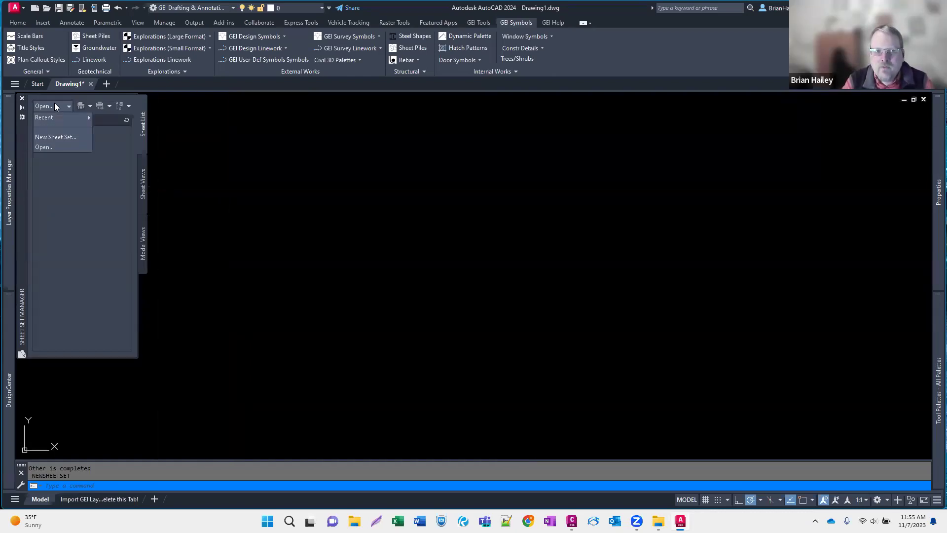
left_click(57, 137)
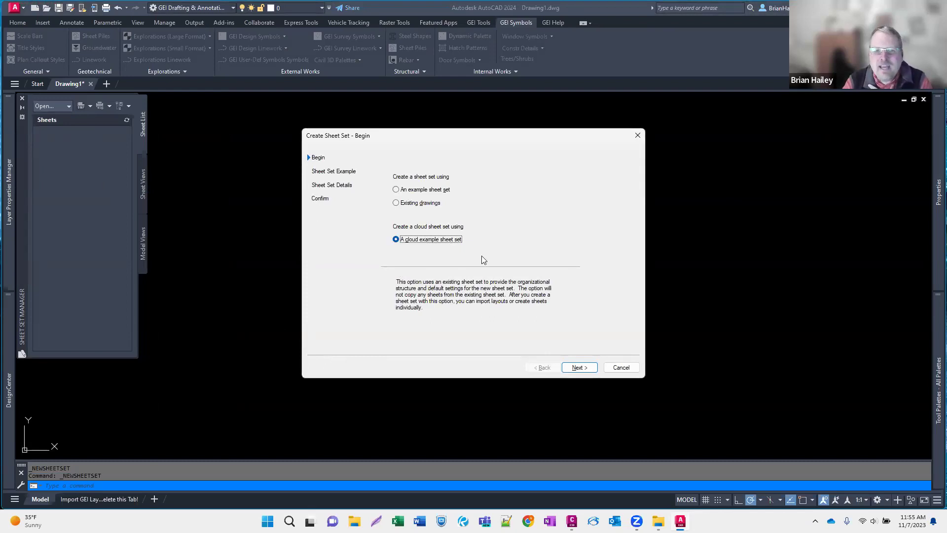
left_click(440, 242)
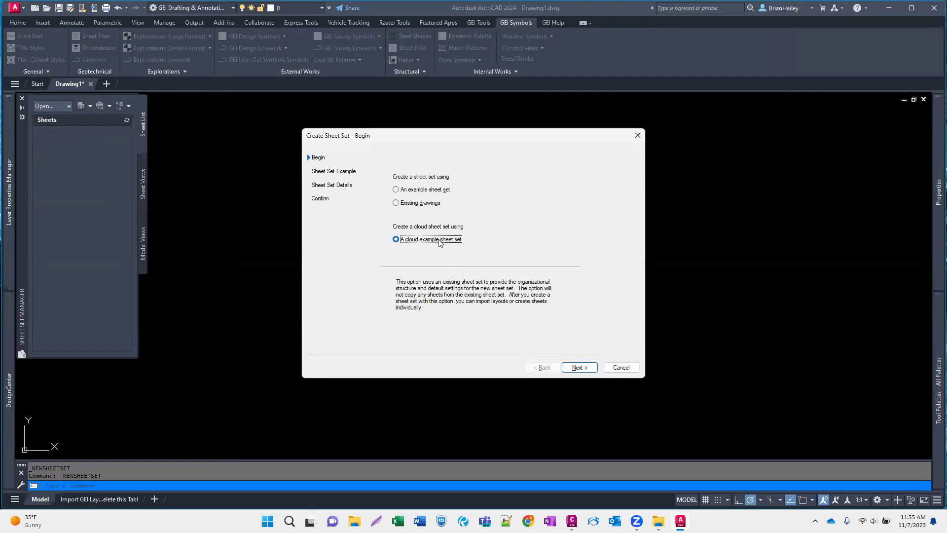
left_click(419, 192)
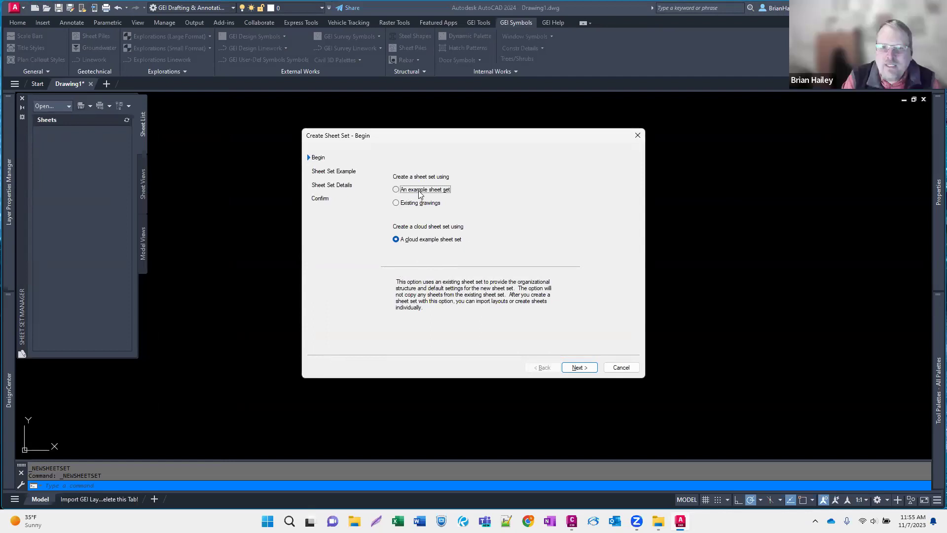
left_click(571, 368)
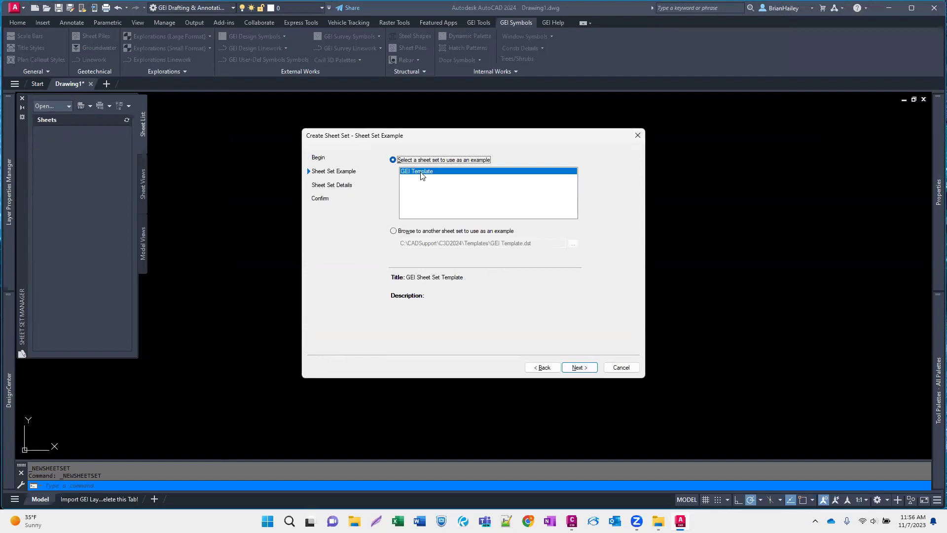
left_click(578, 367)
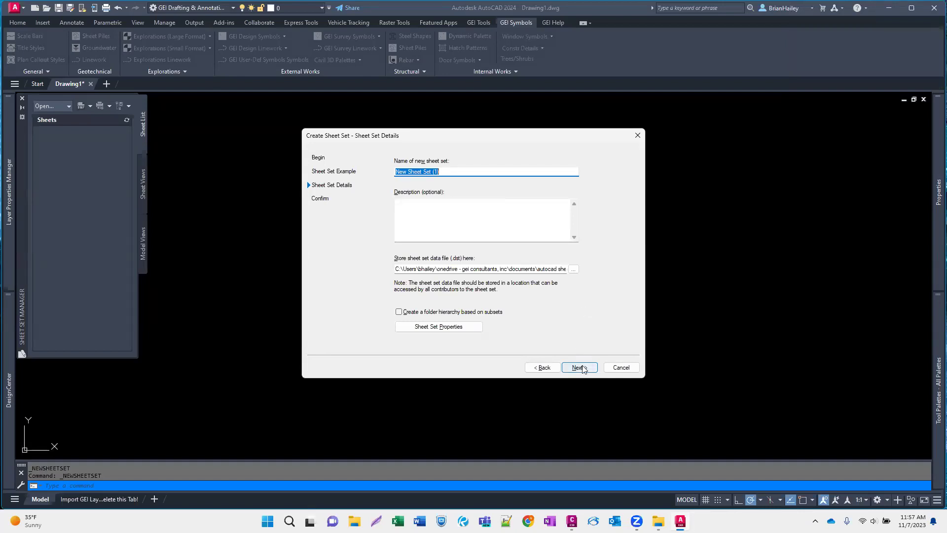
Browse to the ACCDocs folder as the storage location for the sheet set data file
left_click(573, 269)
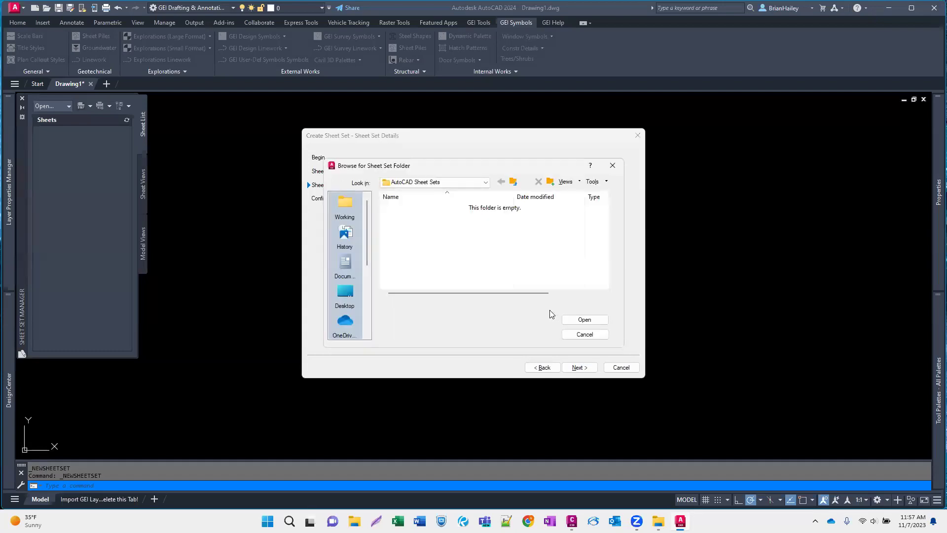
left_click(422, 182)
left_click(359, 309)
scroll(364, 305, "down", 3)
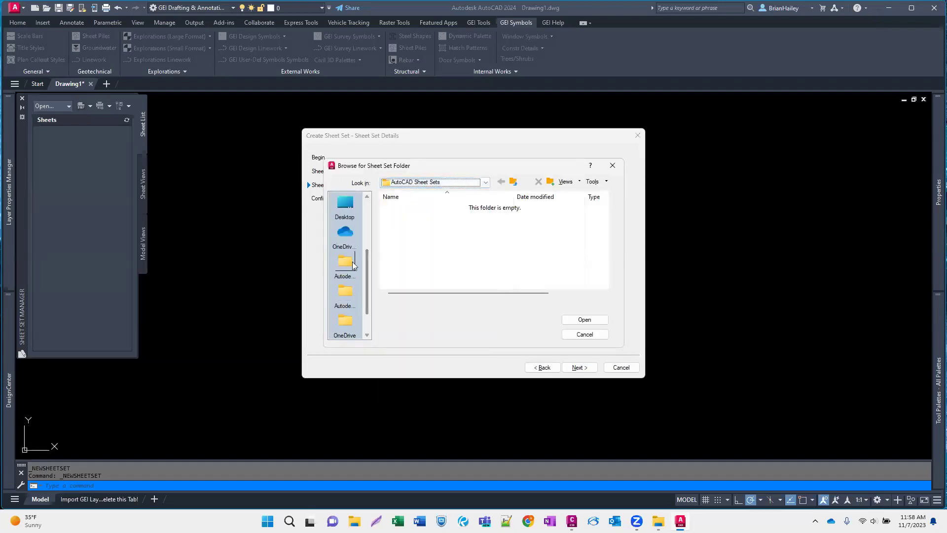
left_click(346, 262)
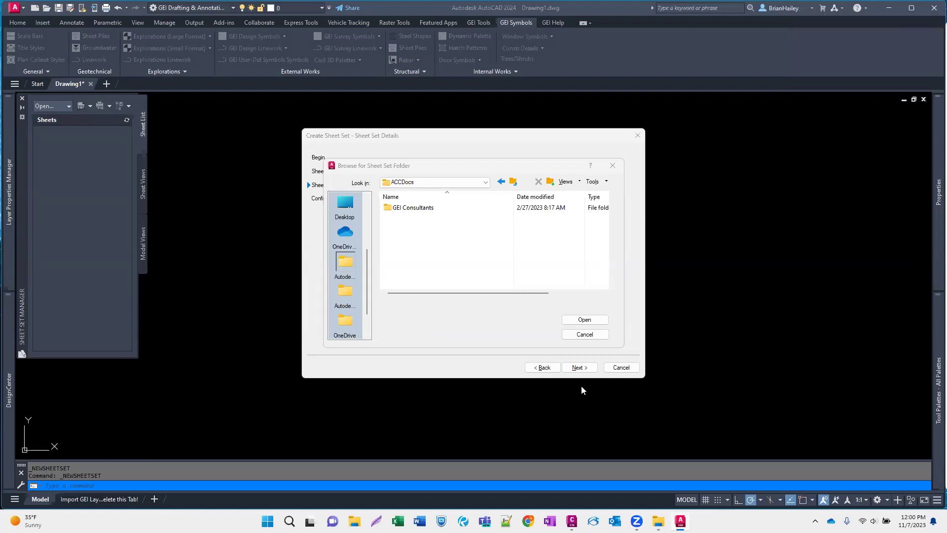
Open the project selection of the Autodesk Docs connector, examine the GEI Consultants projects and cancel without changes
left_click(815, 521)
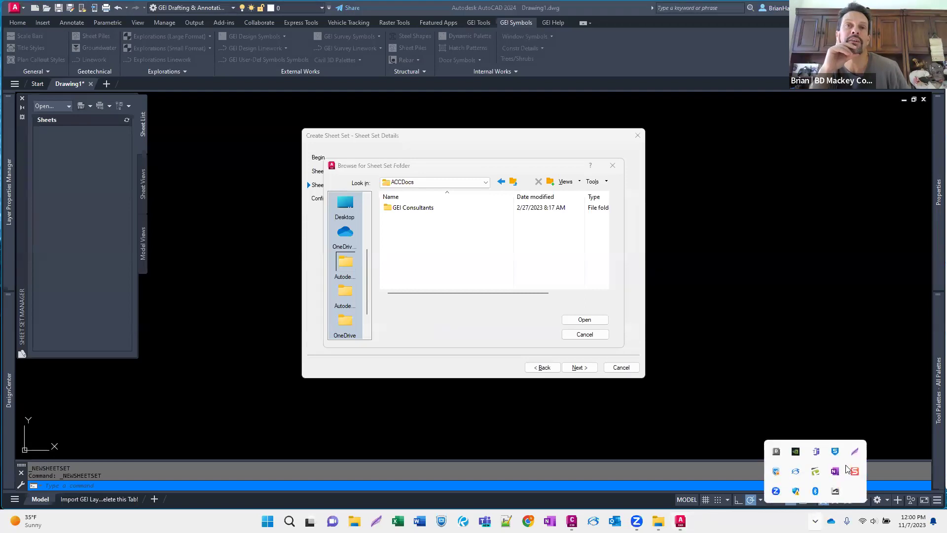
left_click(781, 451)
left_click(932, 290)
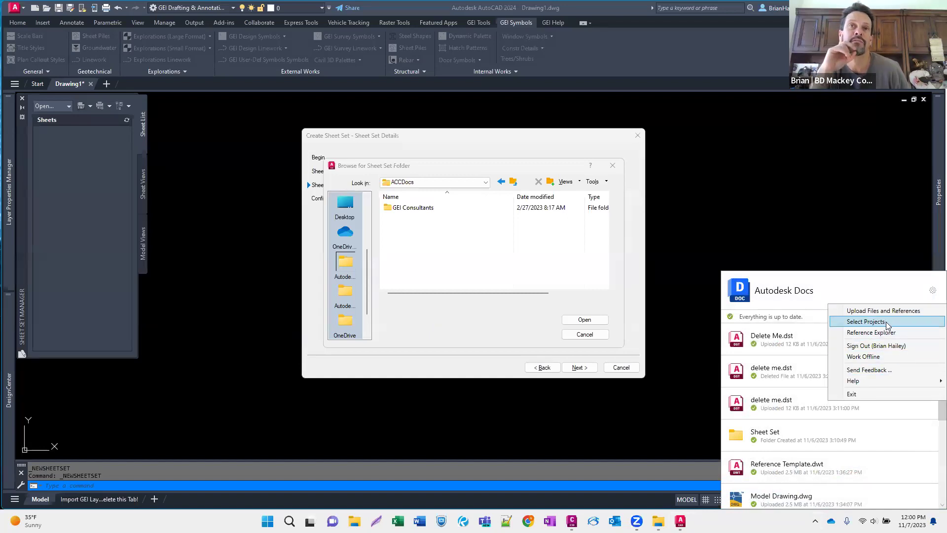
left_click(902, 327)
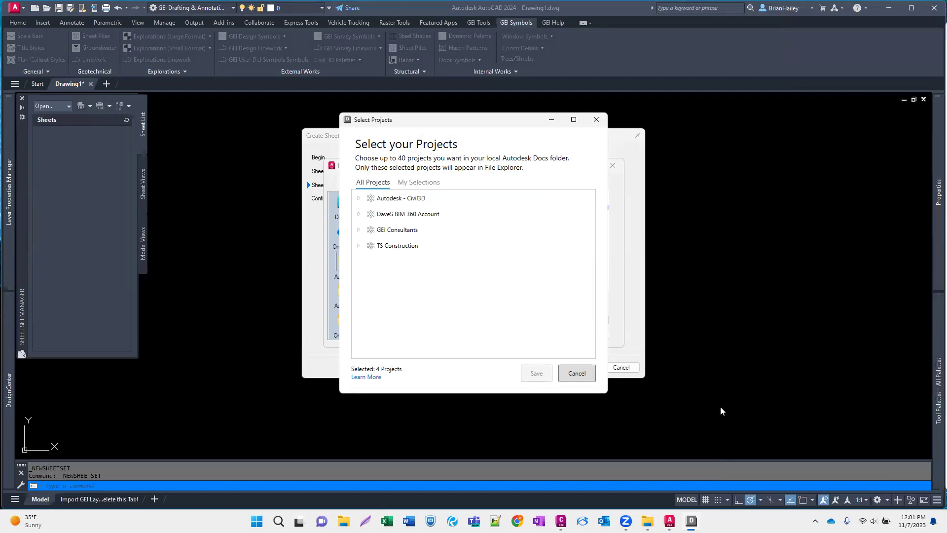
left_click(358, 230)
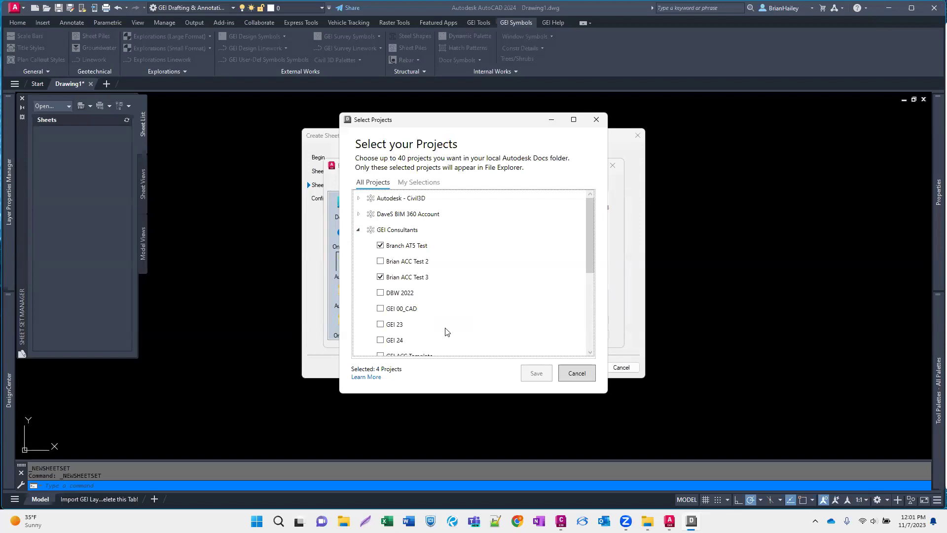
scroll(473, 296, "down", 4)
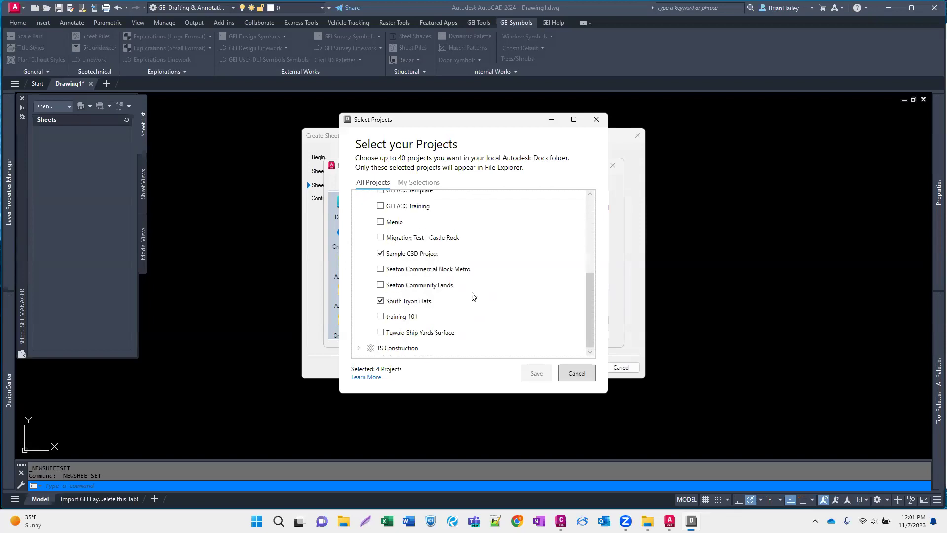
scroll(474, 296, "up", 4)
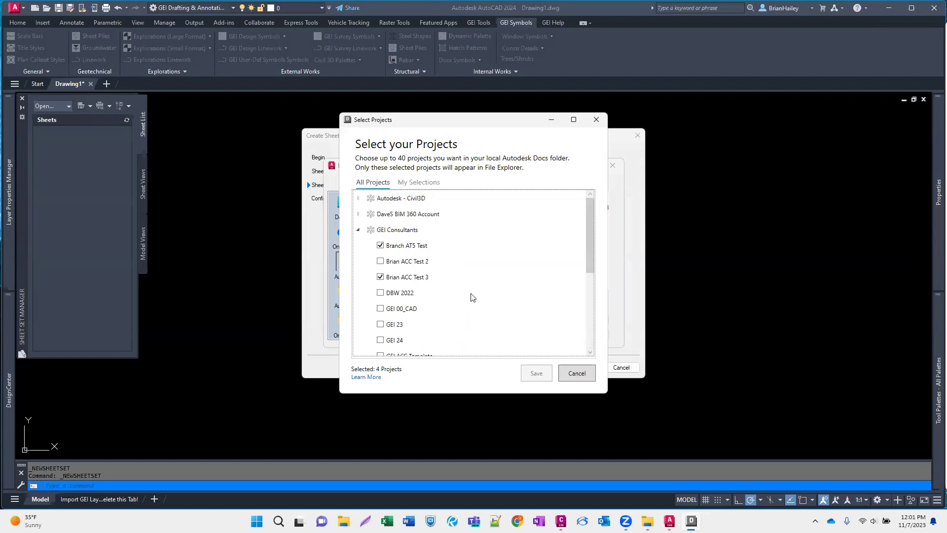
left_click(359, 230)
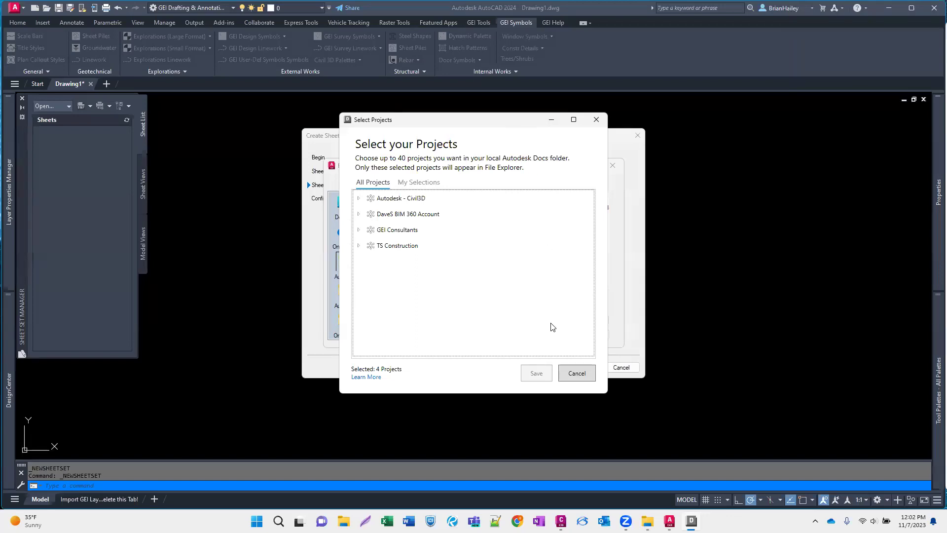
left_click(577, 373)
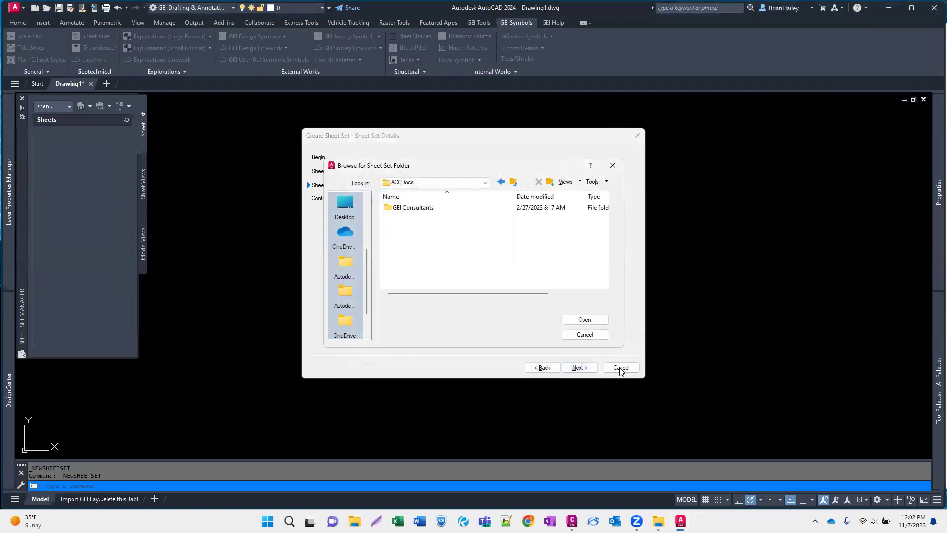
Cancel the sheet set folder selection and quit the Create Sheet Set wizard
left_click(595, 338)
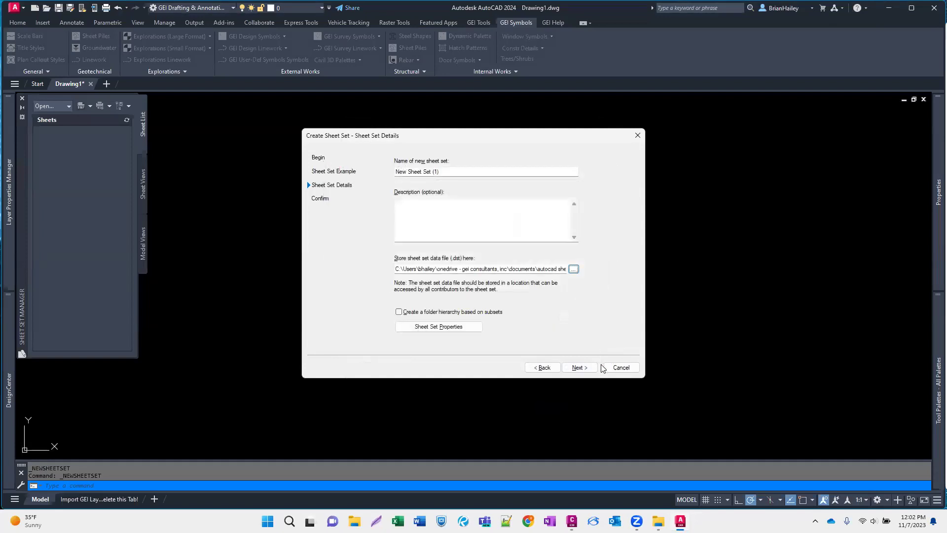
left_click(620, 368)
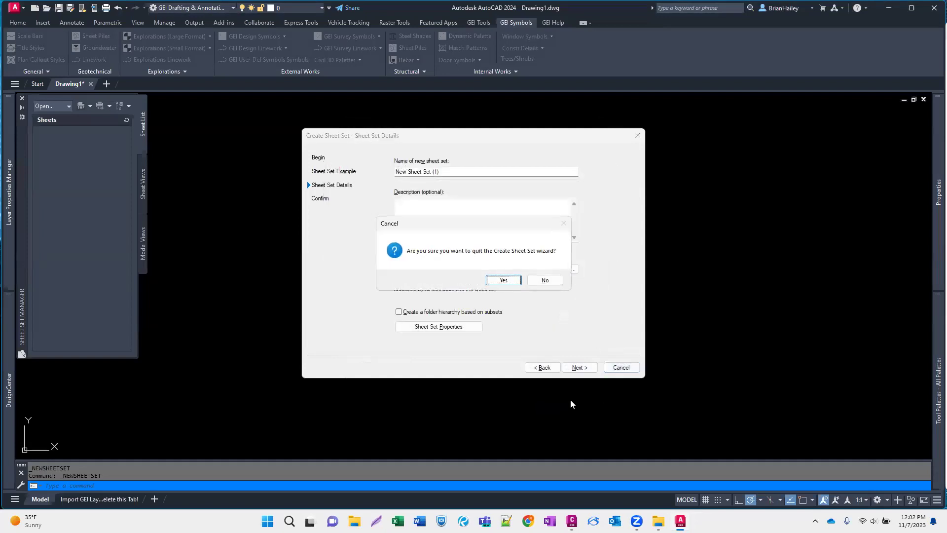
left_click(497, 281)
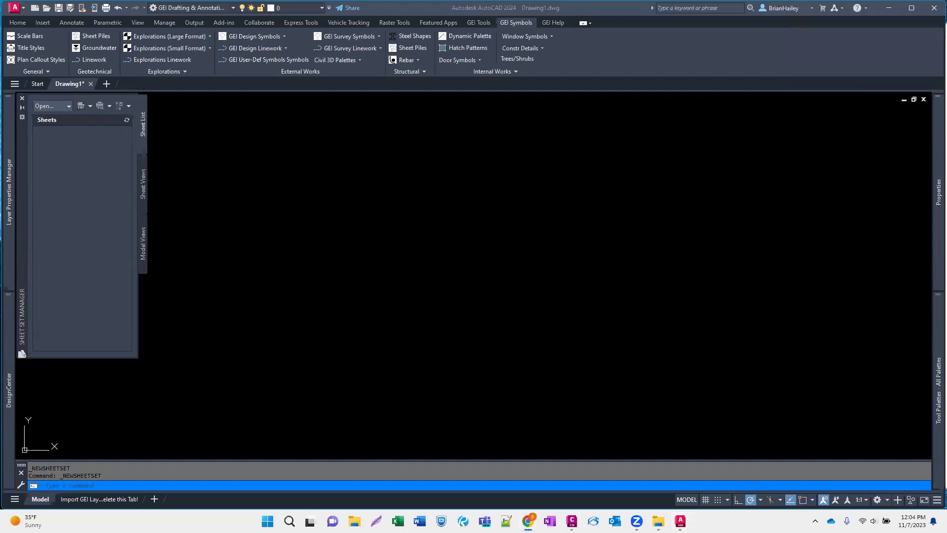
View the IMAGINiT article about web sheet sets not honoring plot styles in Chrome and return to AutoCAD
key("alt+Tab")
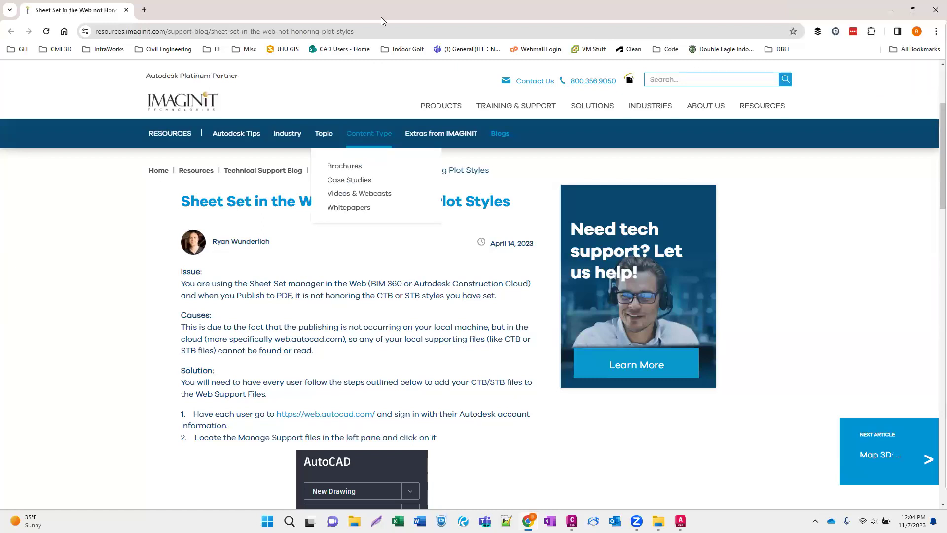
key("alt+Tab")
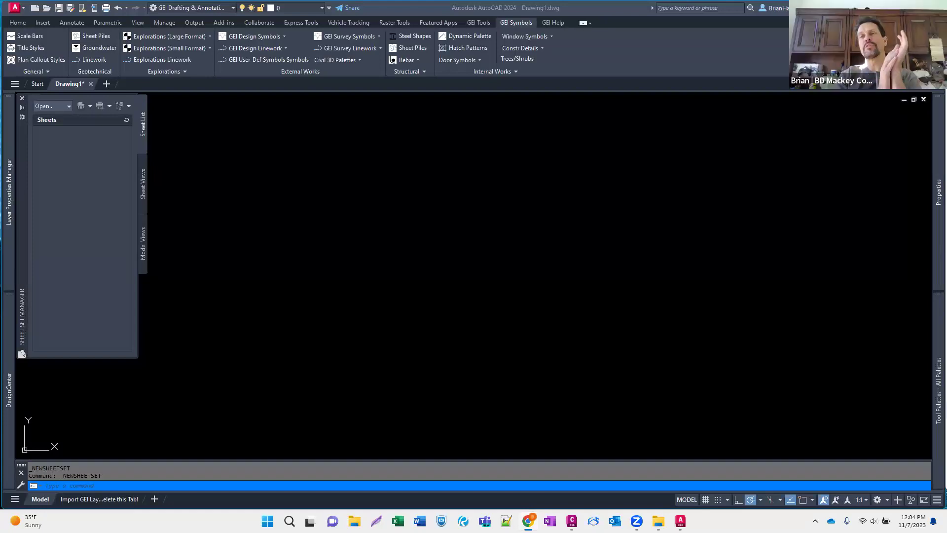
left_click(461, 218)
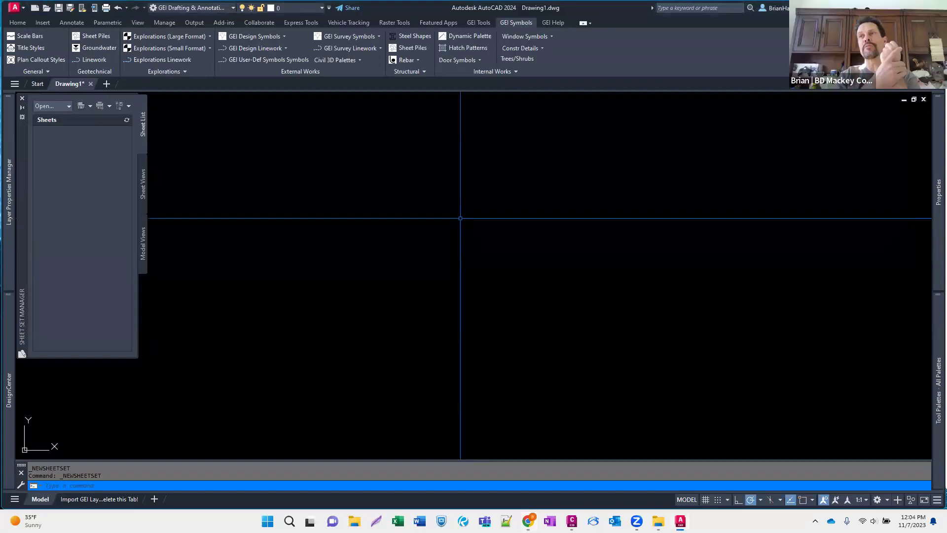
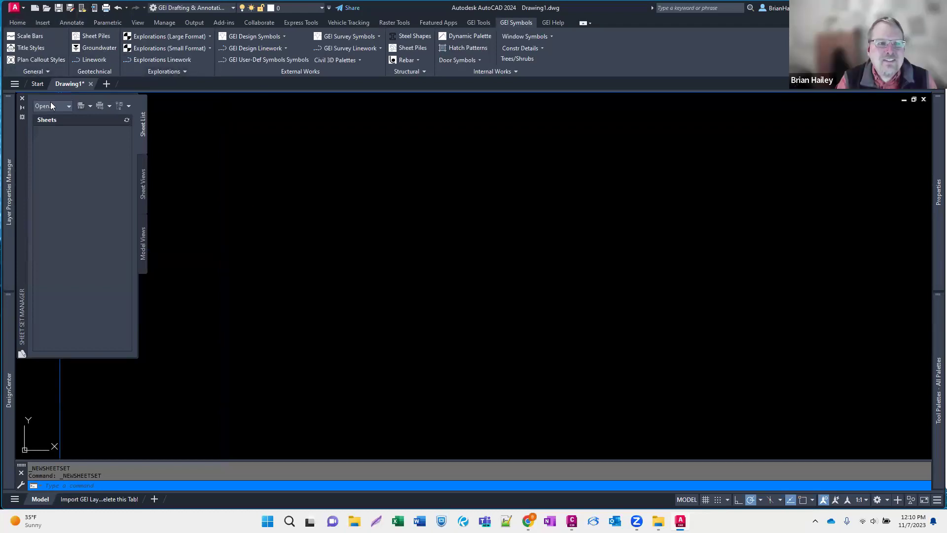
Close the Sheet Set Manager and AutoCAD, and switch to the open Civil 3D session
left_click(22, 99)
left_click(19, 23)
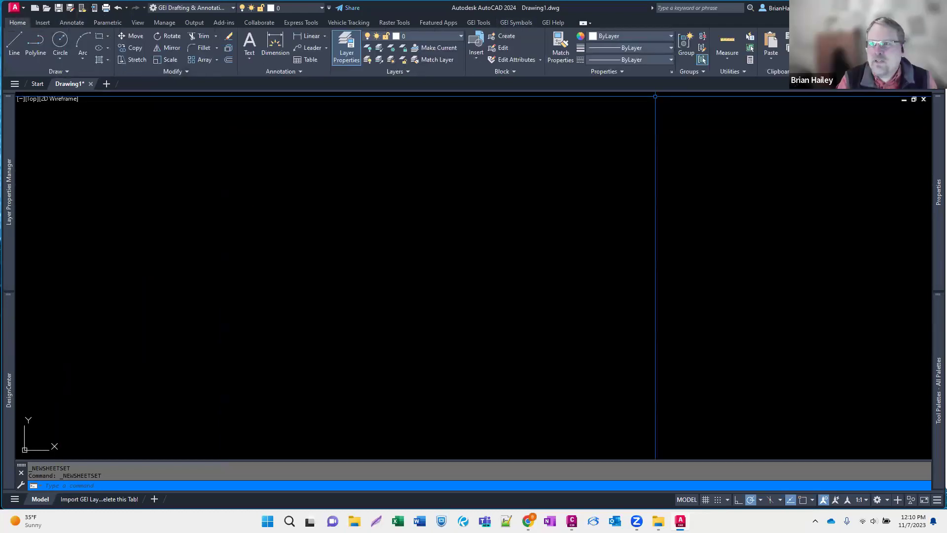
left_click(488, 281)
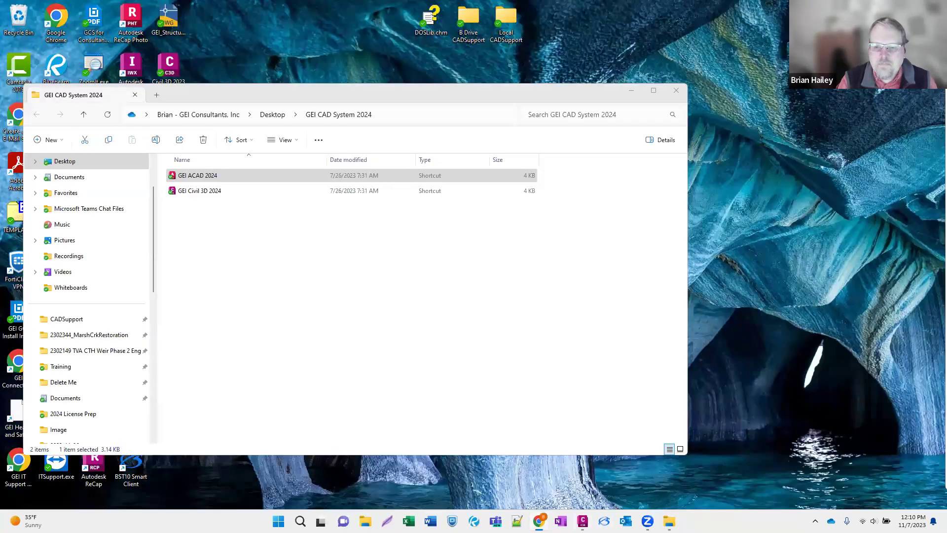
left_click(583, 521)
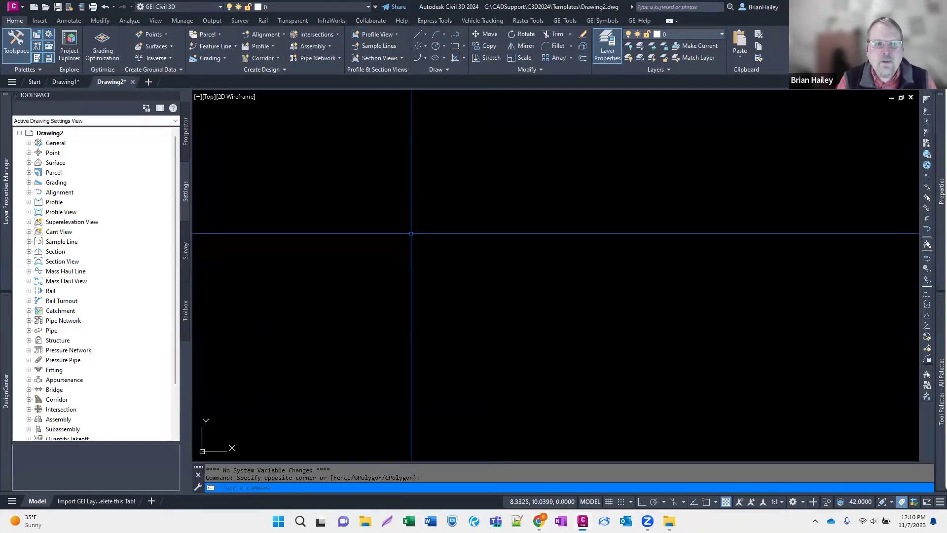
Start creating a pressure pipe network and name it Civil Chat Pressure
left_click(323, 59)
left_click(324, 117)
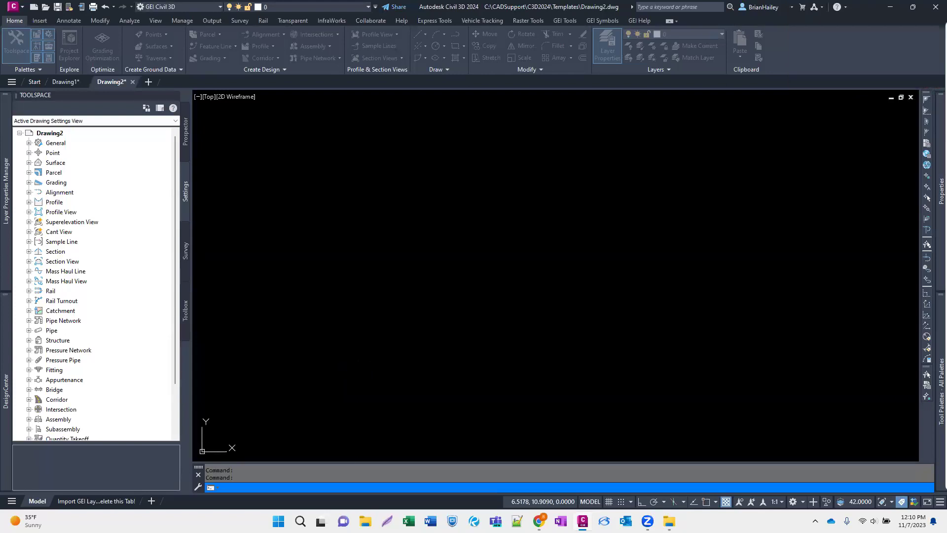
type("c")
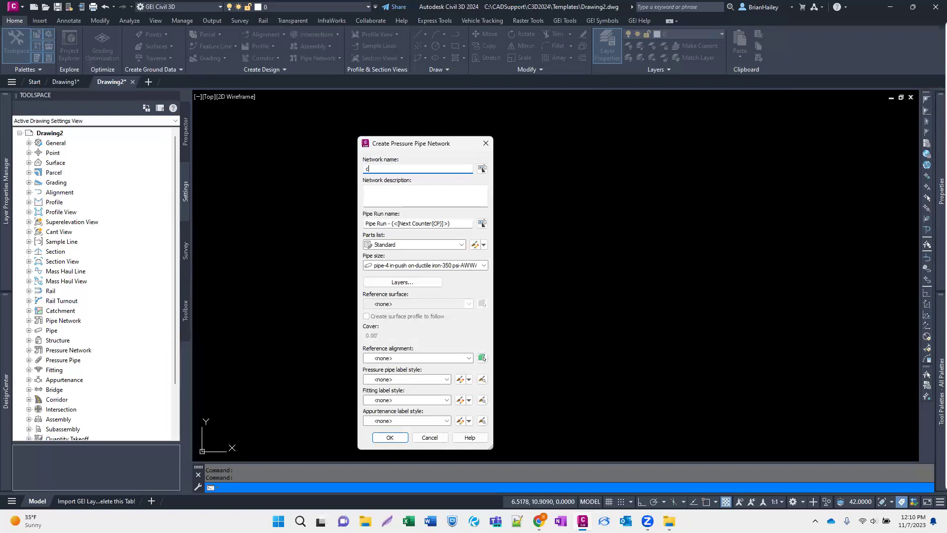
type("IVIL")
key("BackSpace")
key("BackSpace")
key("BackSpace")
key("BackSpace")
type("Civil Chat Pressure")
key("Tab")
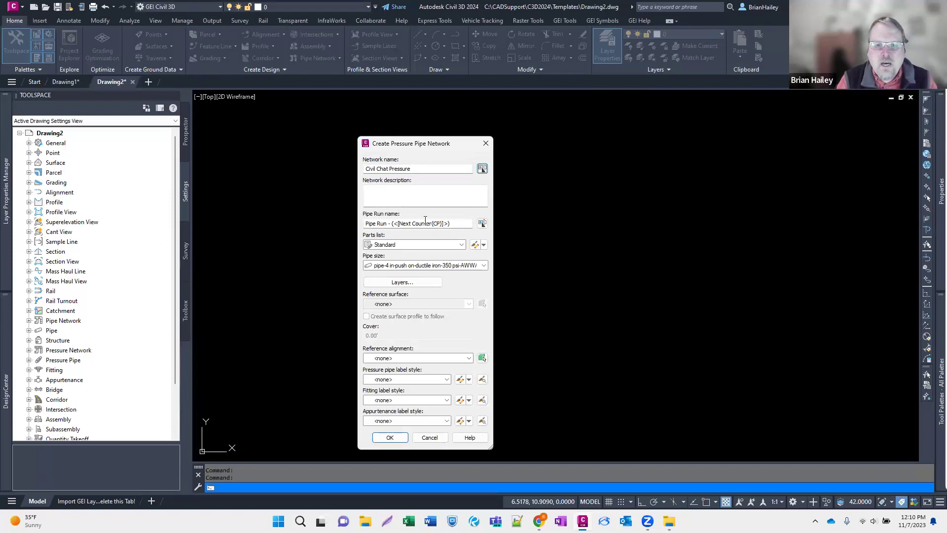
Set the network's parts list to Water and pipe size to 12 in push-on ductile iron 350 psi AWWA C151, and create it
left_click(409, 247)
left_click(401, 269)
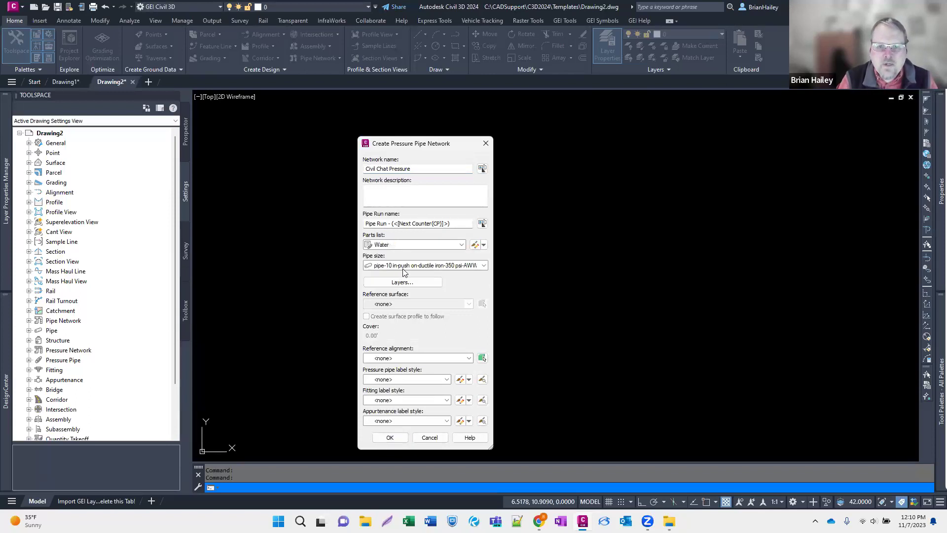
left_click(403, 266)
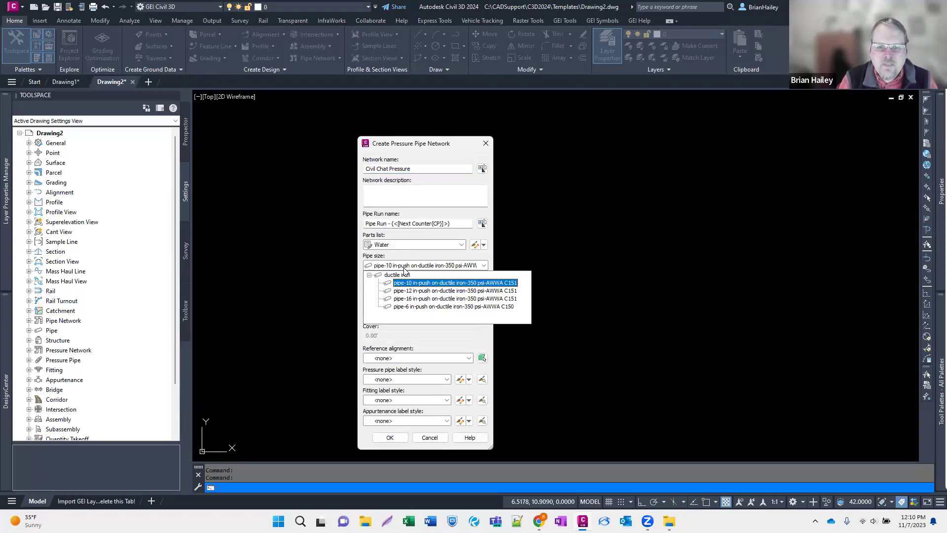
left_click(417, 291)
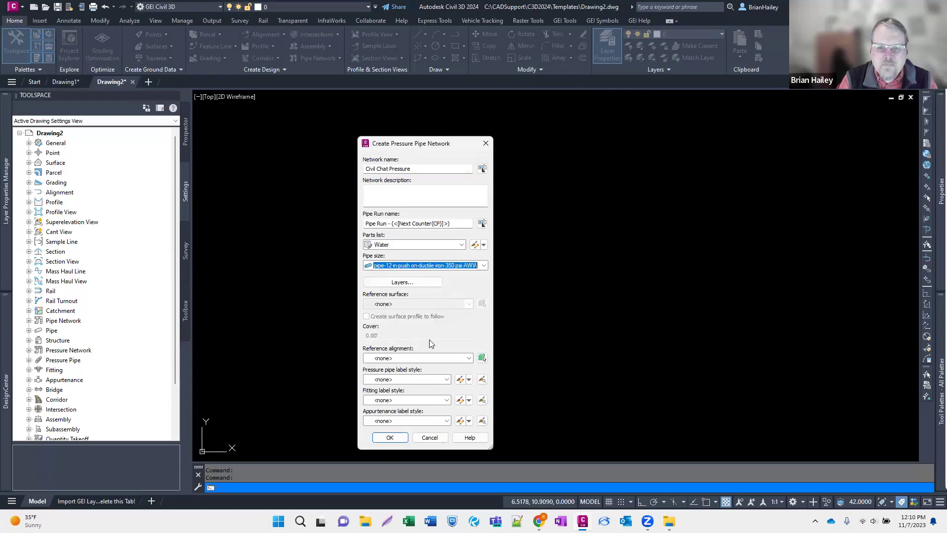
left_click(403, 358)
left_click(390, 438)
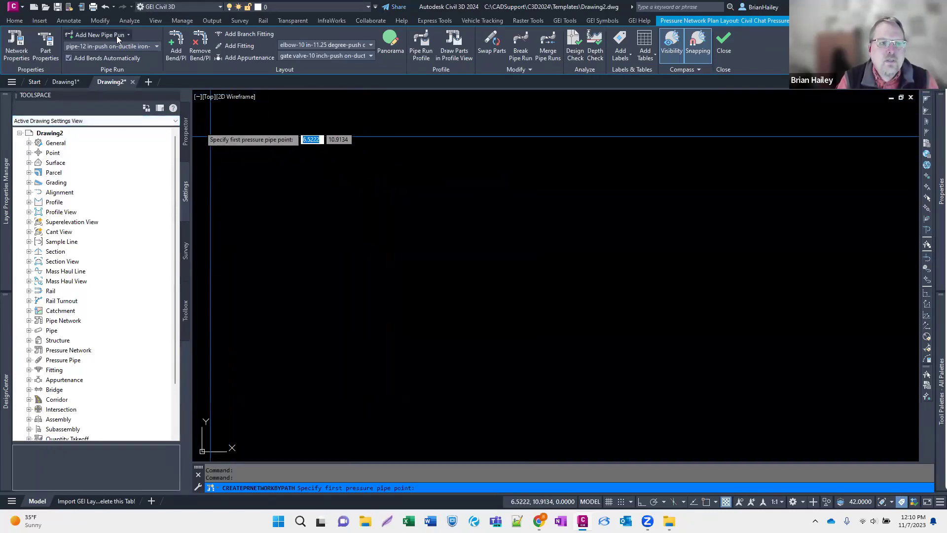
Restart the pipe layout as a new pipe run with the default settings and draw one diagonal pipe 20 ft long
key("Escape")
key("Return")
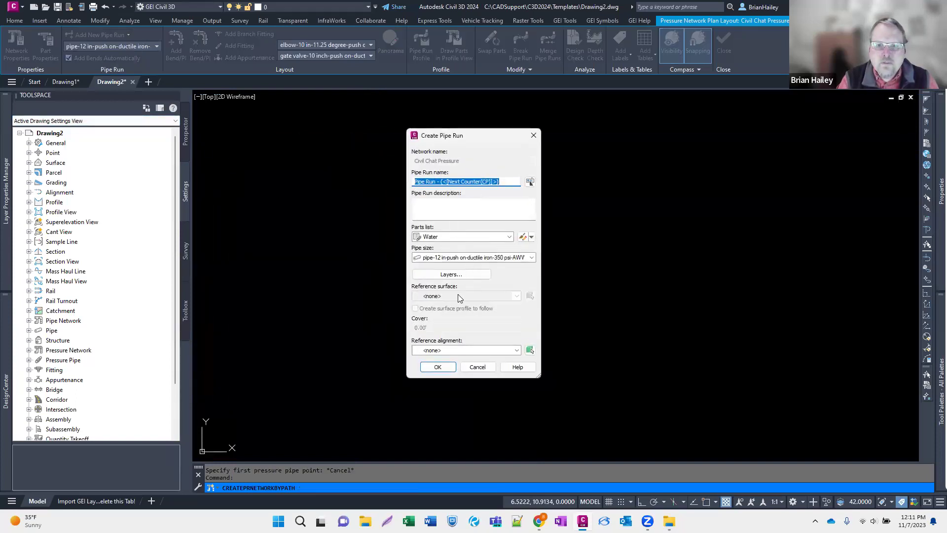
left_click(437, 367)
left_click(352, 345)
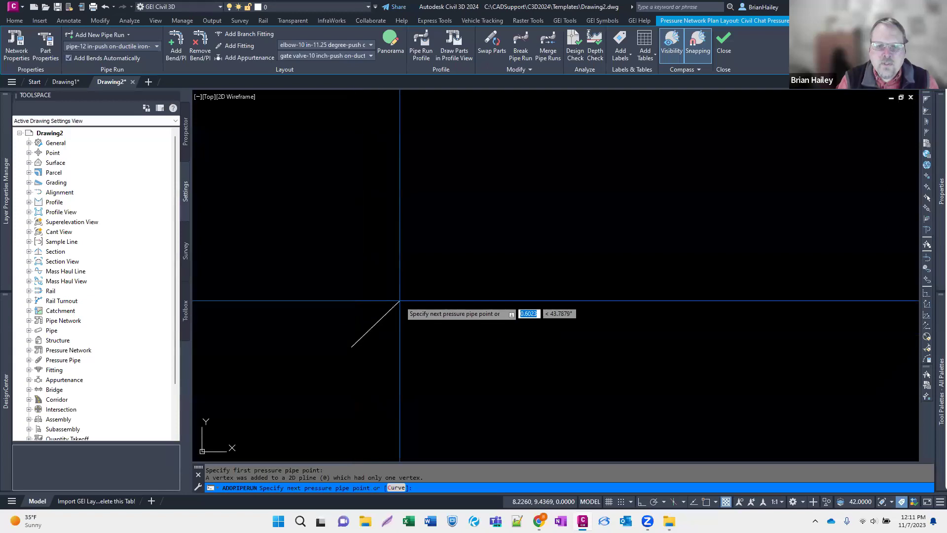
scroll(368, 307, "down", 2)
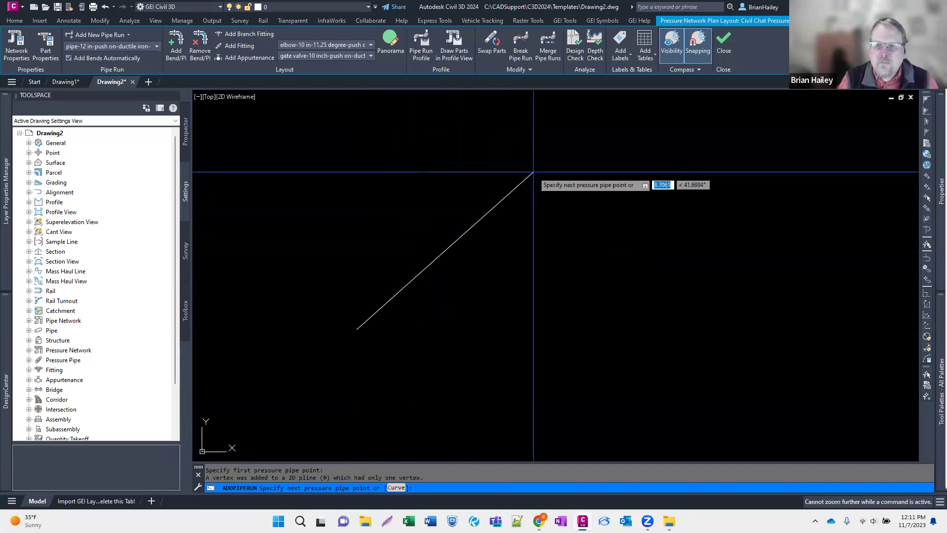
type("20")
key("Return")
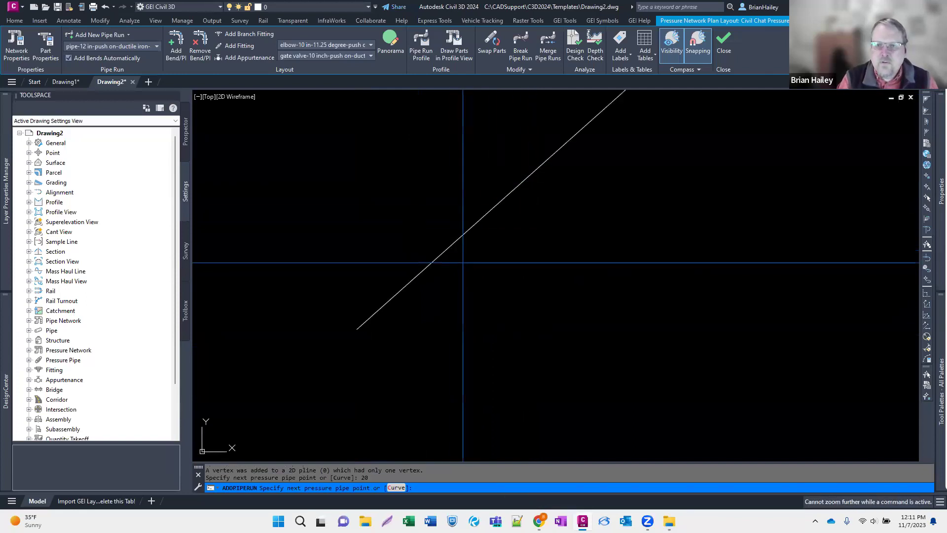
key("Return")
scroll(511, 253, "down", 3)
scroll(430, 249, "up", 2)
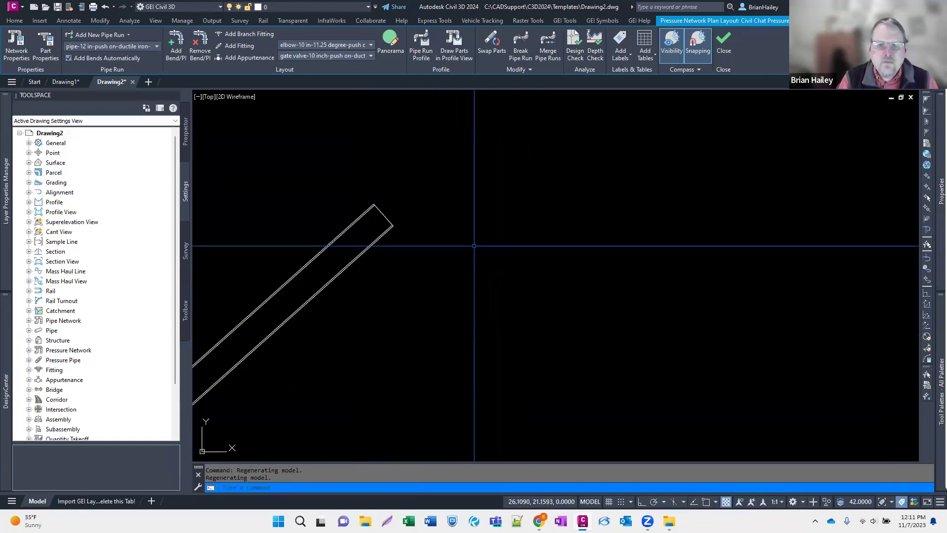
Extend the pipe run from its upper end with a nearly horizontal straight segment
left_click(431, 249)
left_click(427, 218)
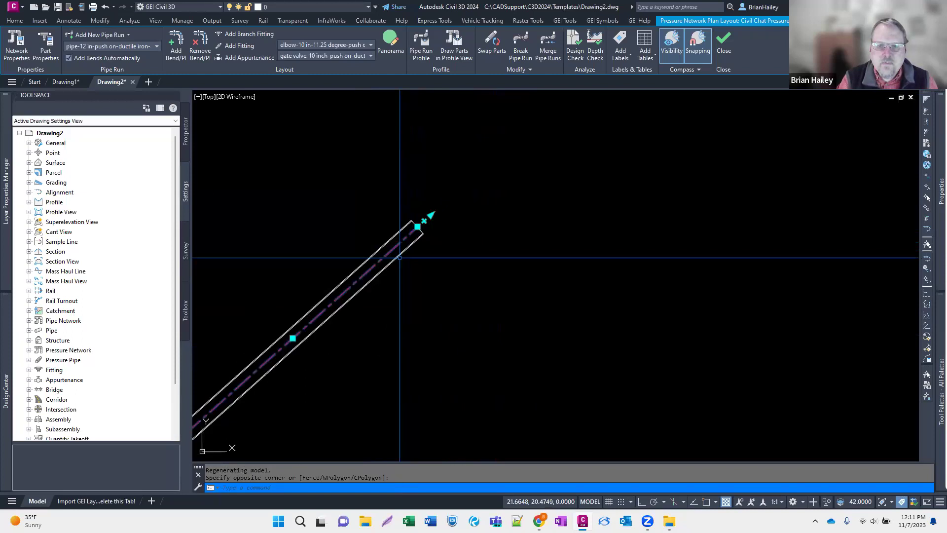
left_click(424, 221)
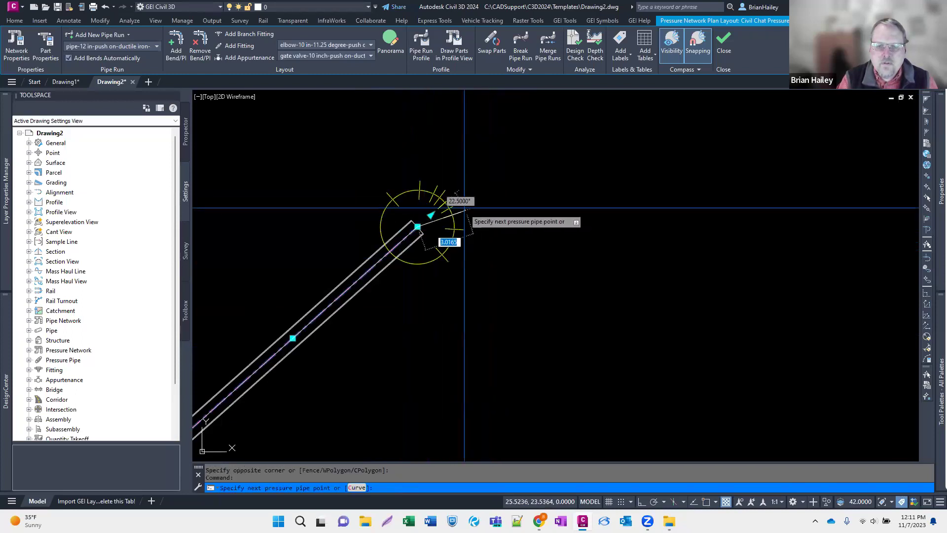
left_click(674, 247)
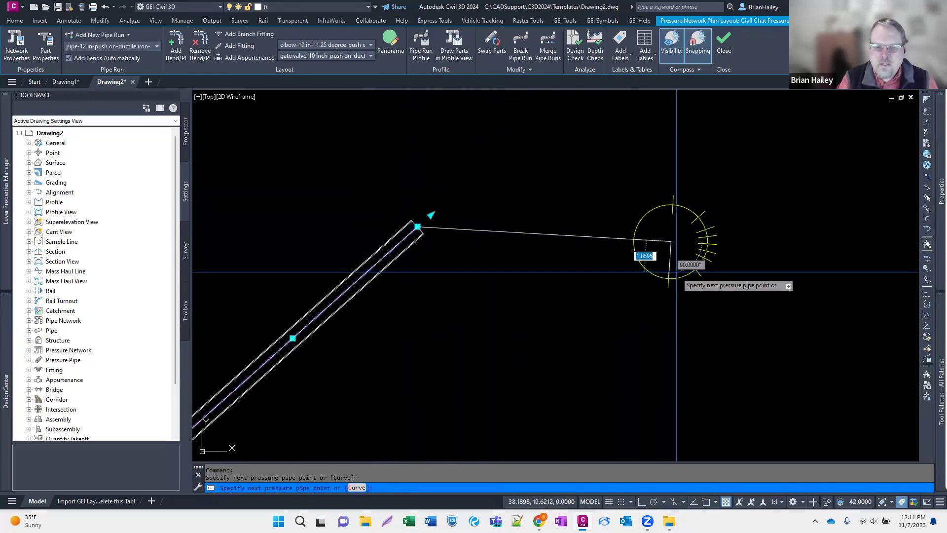
Continue the pipe run with a curved segment that starts along the straight segment's direction and bends downward
scroll(664, 269, "down", 2)
middle_click_drag(664, 269, 590, 243)
type("c")
key("Return")
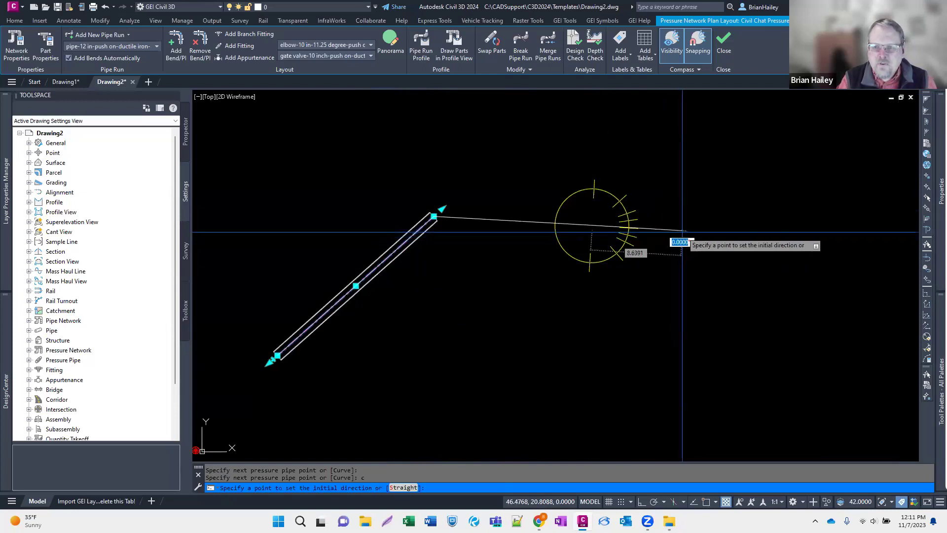
left_click(687, 231)
scroll(525, 201, "down", 2)
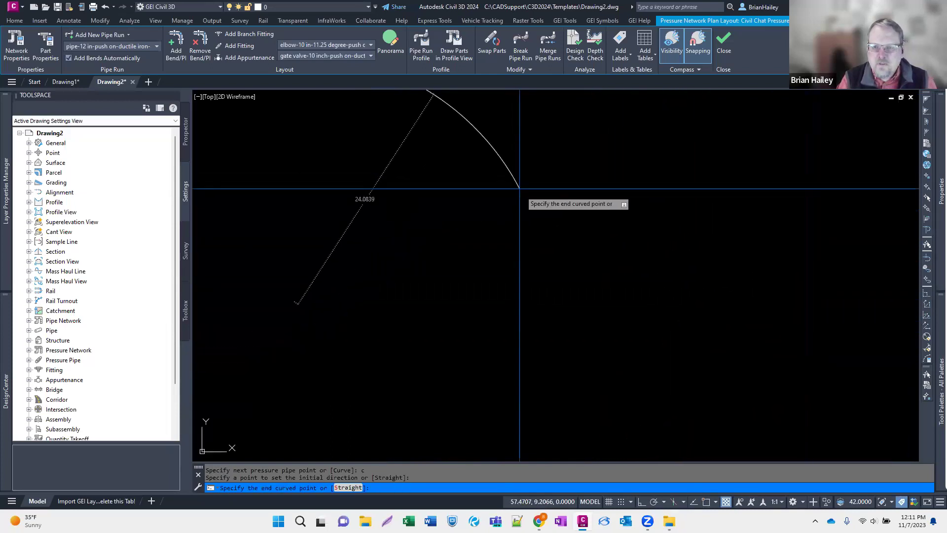
scroll(820, 296, "down", 1)
mouse_move(719, 275)
middle_mouse_down()
mouse_move(615, 244)
mouse_move(573, 257)
middle_mouse_up()
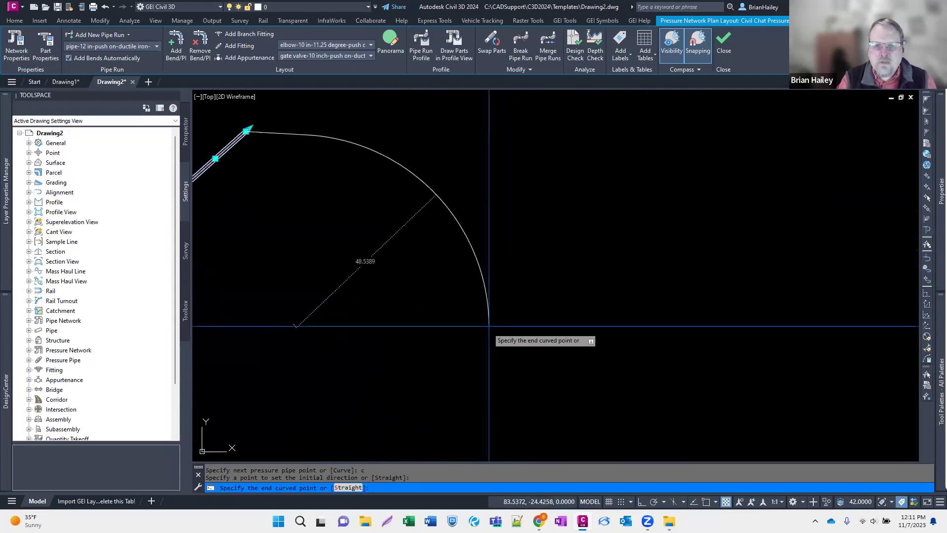
left_click(450, 347)
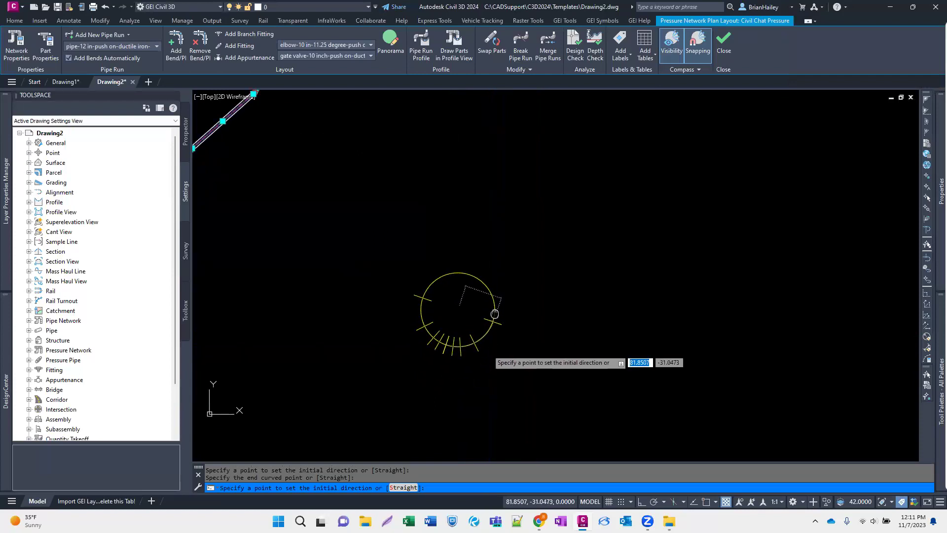
Add a final straight segment below the curve, finish the pipe run and cancel the creation of another run
type("s")
key("Return")
left_click(424, 410)
key("Return")
key("Return")
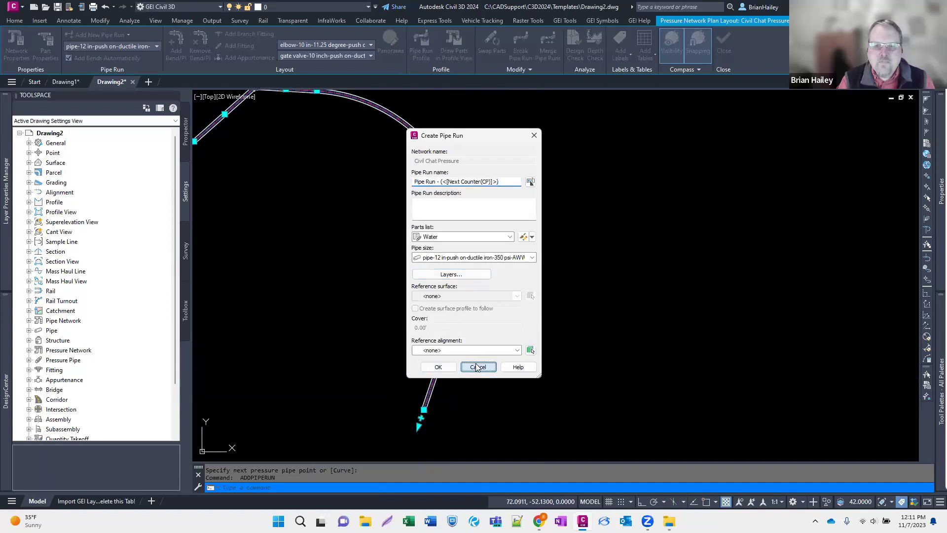
left_click(478, 367)
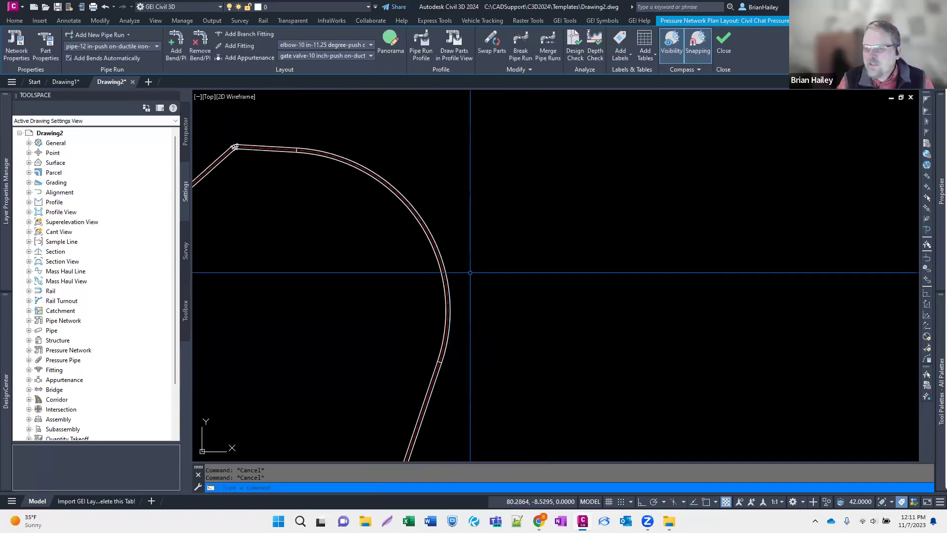
Review the pipe run's profile settings and its reference profile choices, and accept them with Offset at Bends and Update Only
left_click(447, 286)
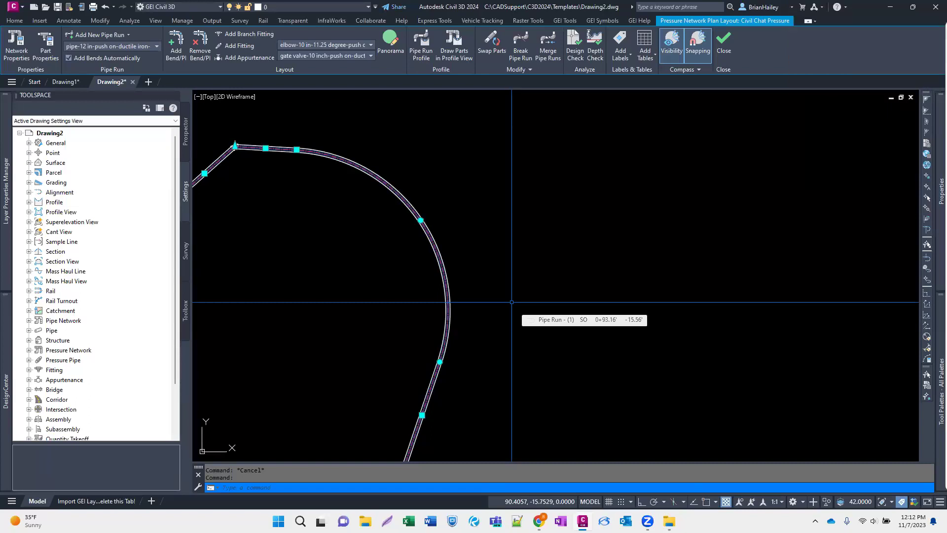
scroll(316, 247, "down", 4)
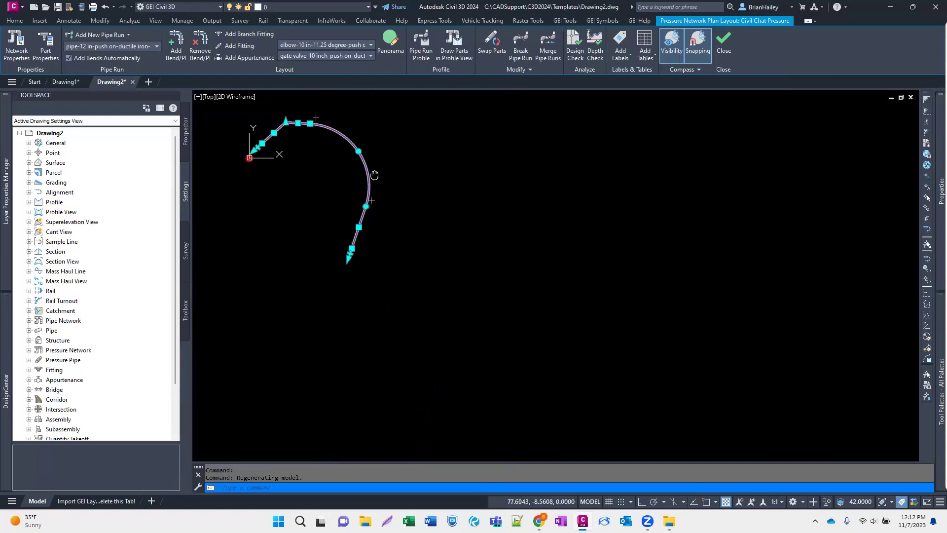
key("Escape")
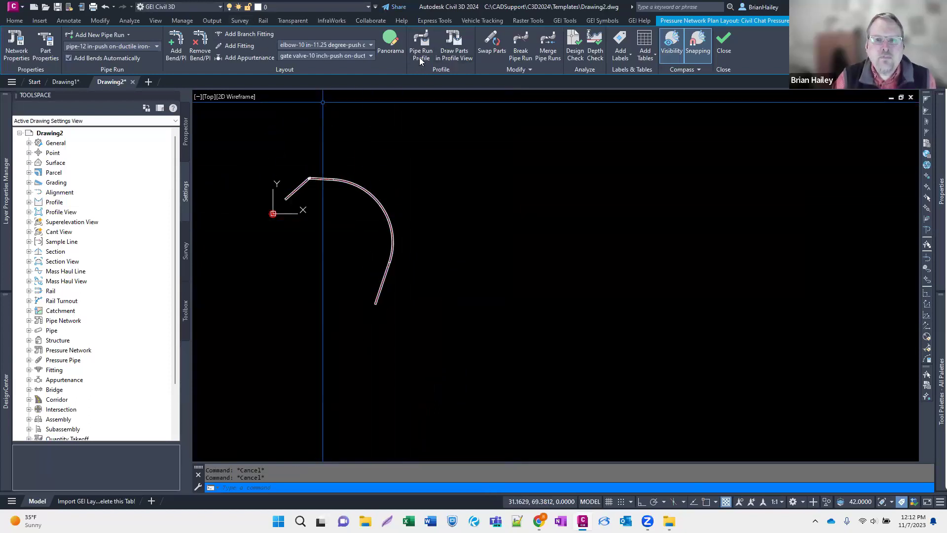
left_click(423, 45)
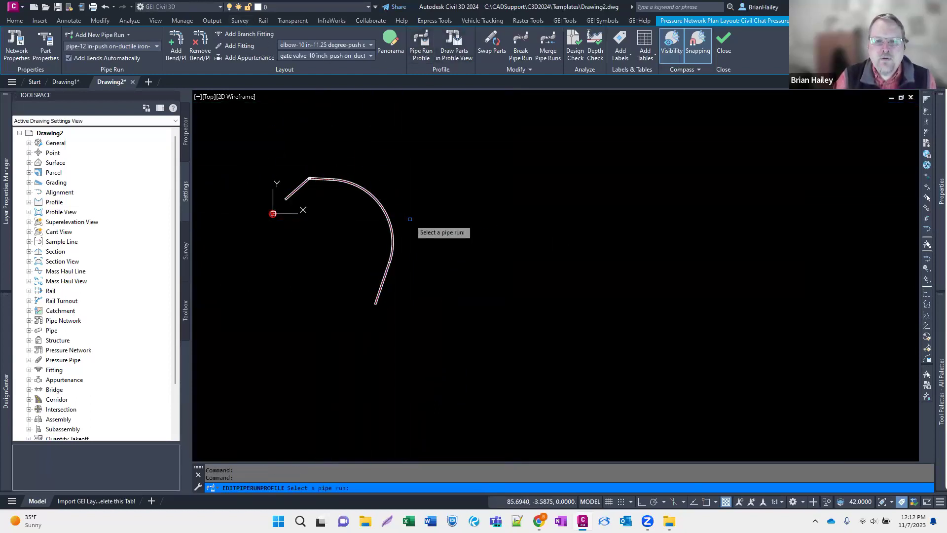
left_click(388, 218)
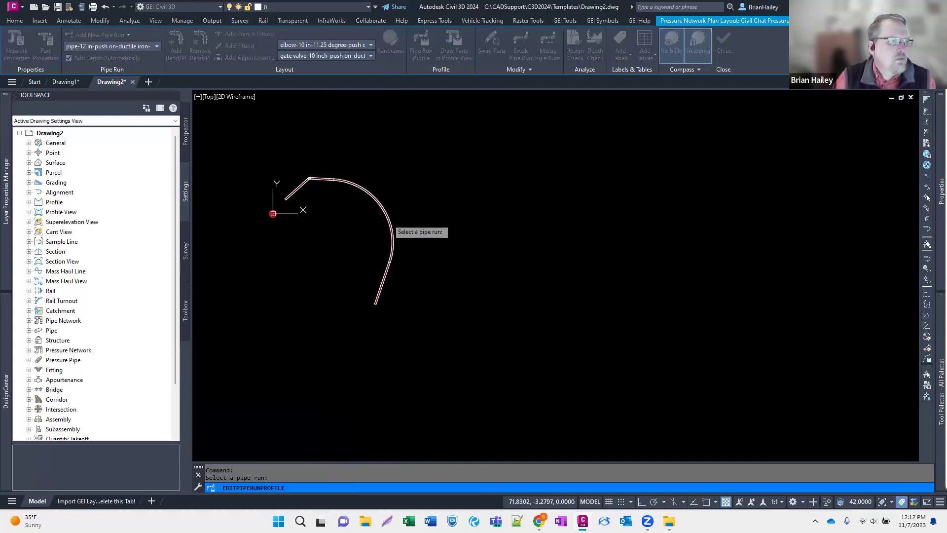
left_click(607, 237)
left_click(607, 238)
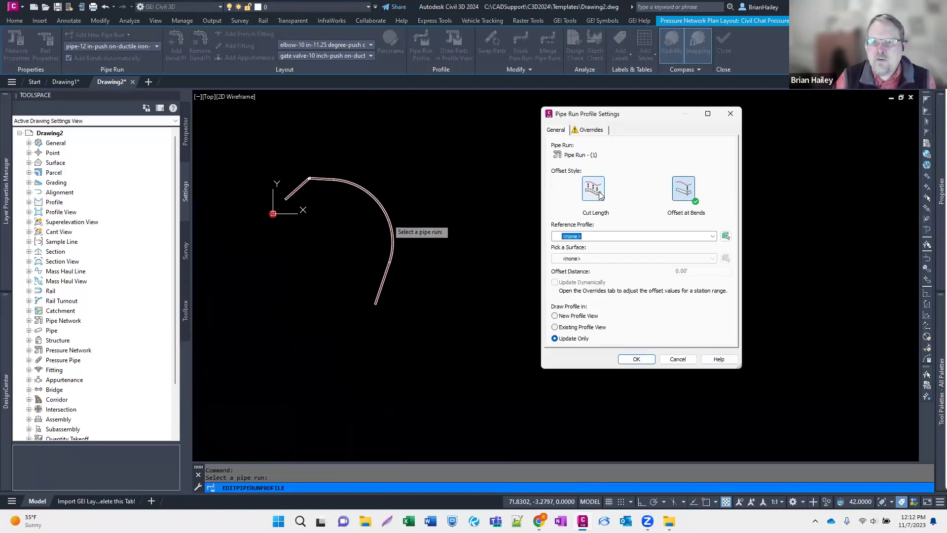
left_click(637, 358)
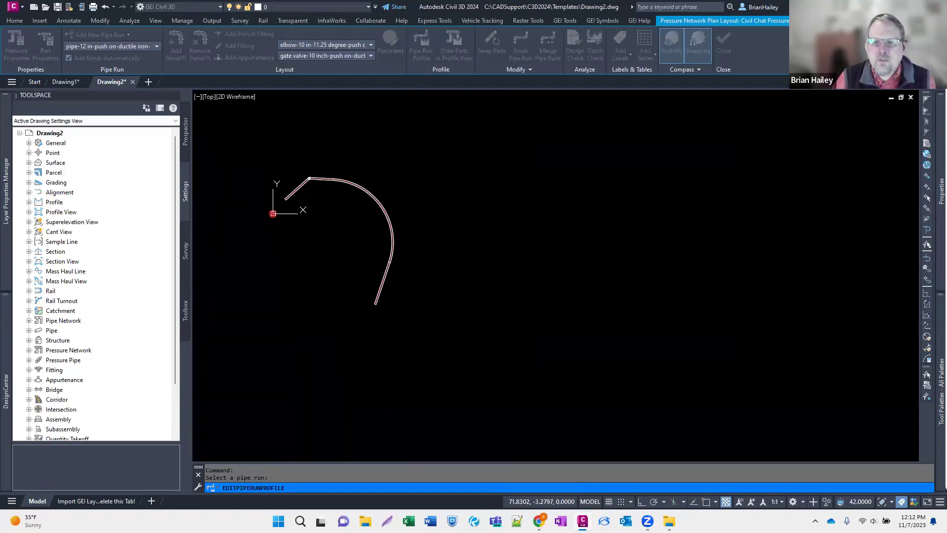
Draw the pipe run's profile in a new profile view placed in the empty area east of the curved network
left_click(443, 438)
left_click(460, 47)
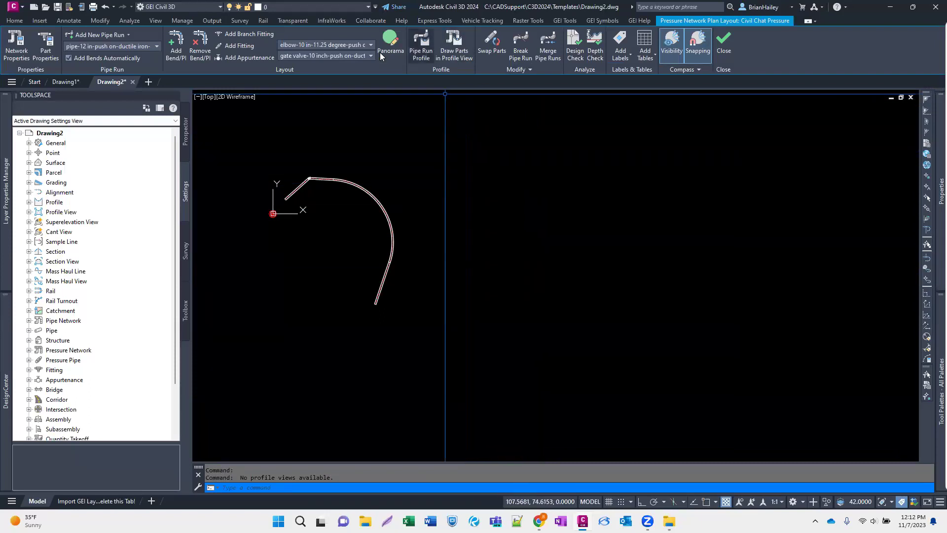
left_click(422, 43)
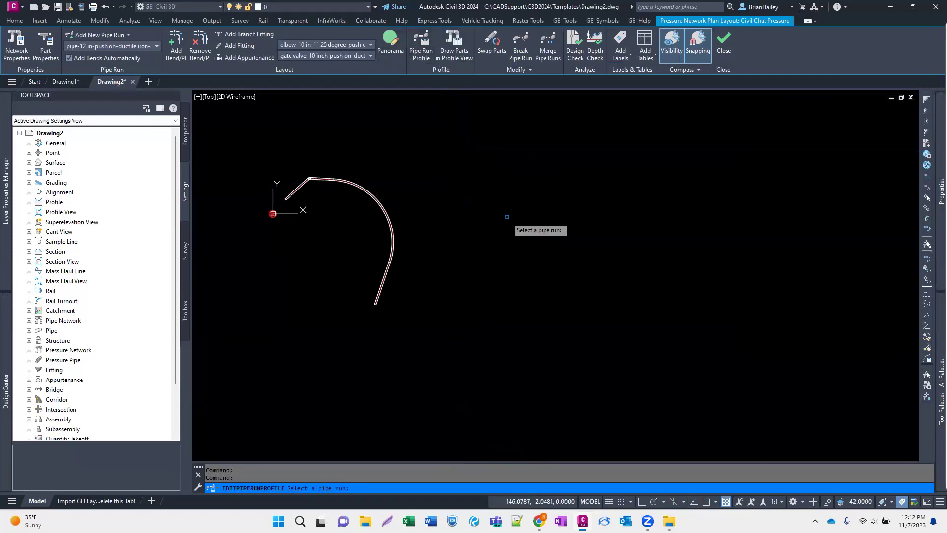
left_click(378, 197)
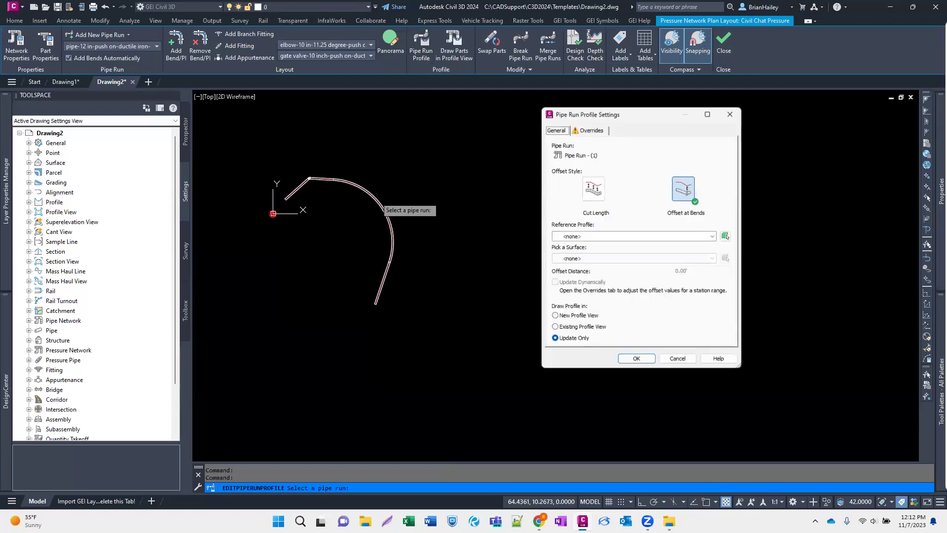
left_click(565, 317)
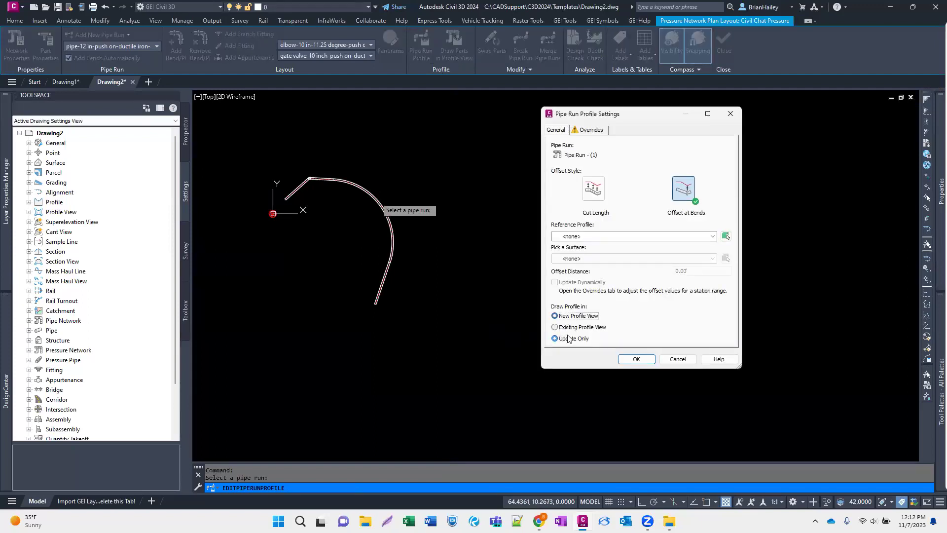
left_click(639, 364)
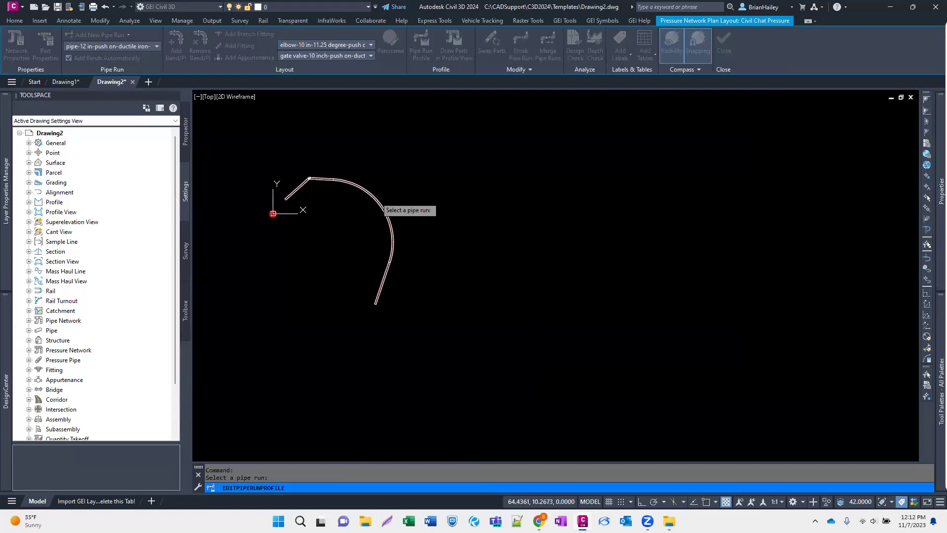
left_click(380, 202)
left_click(538, 276)
Examine the pipe run's profile and pipe parts in the new profile view
middle_click_drag(633, 187, 599, 241)
left_click(610, 233)
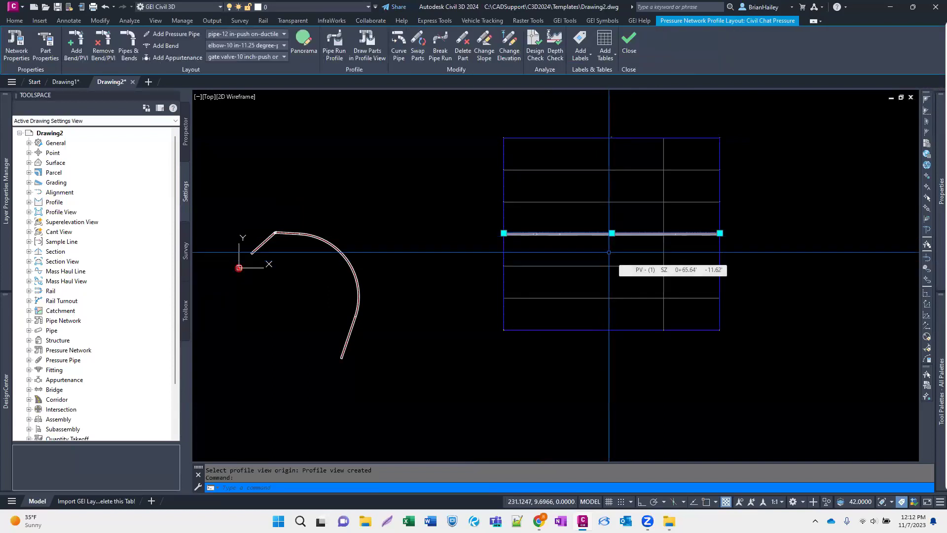
scroll(609, 252, "up", 2)
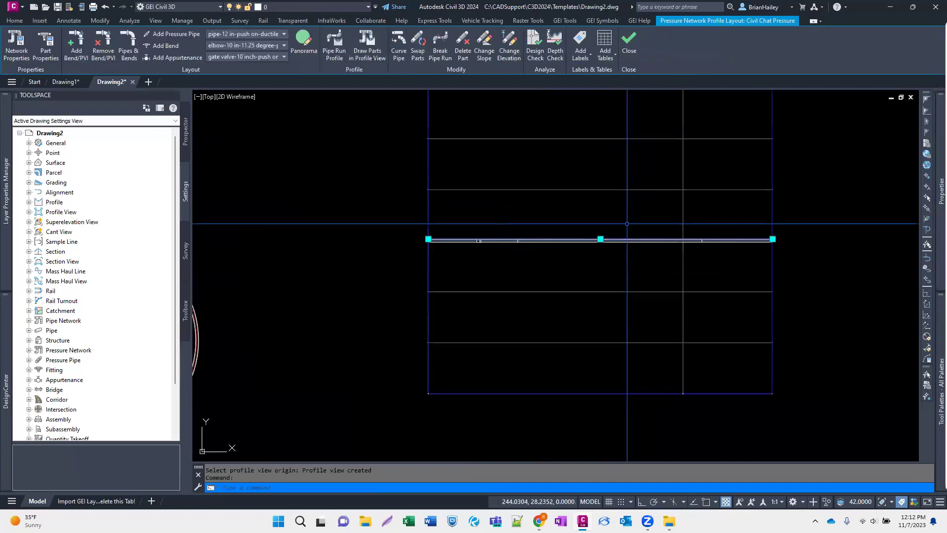
key("Escape")
key("Escape")
scroll(512, 244, "up", 1)
scroll(512, 243, "down", 4)
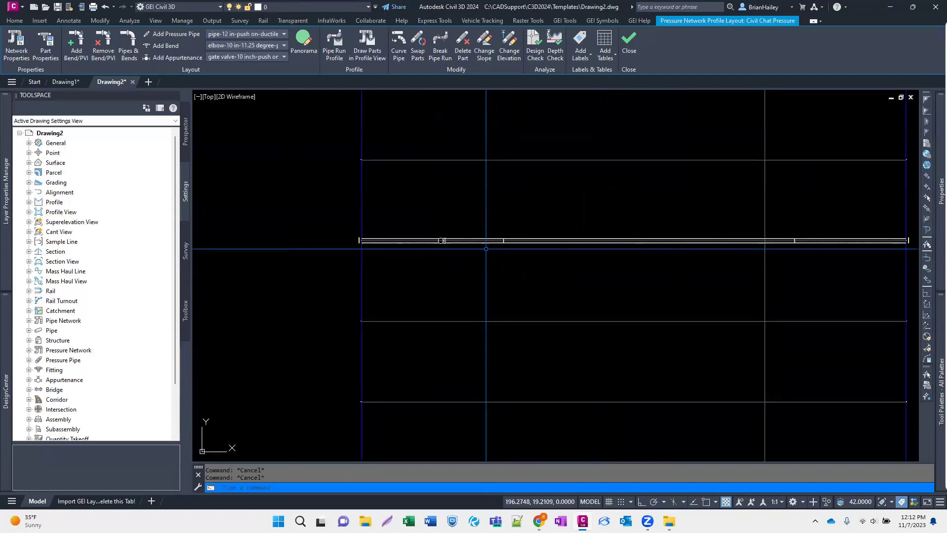
scroll(518, 269, "up", 2)
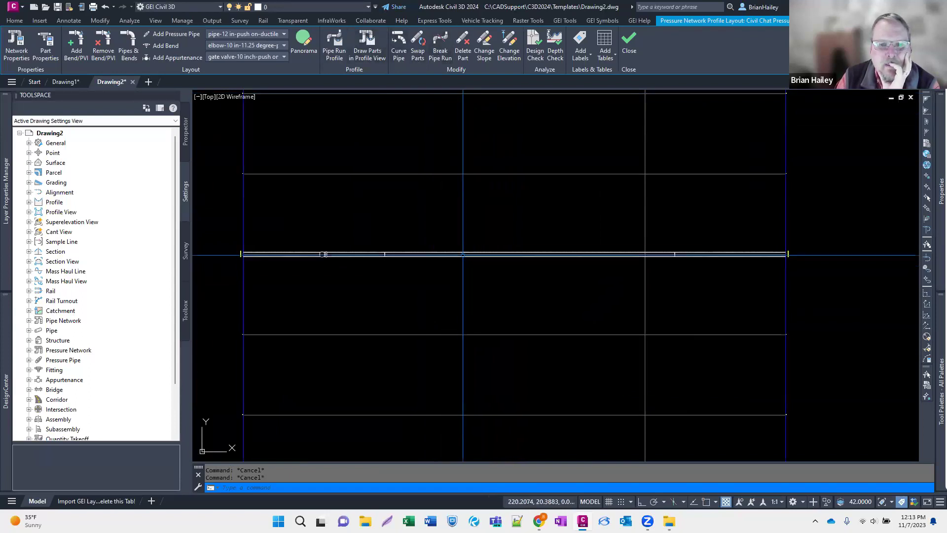
Break the pipe run at a point along its curved pipe and check the resulting run in plan
left_click(464, 252)
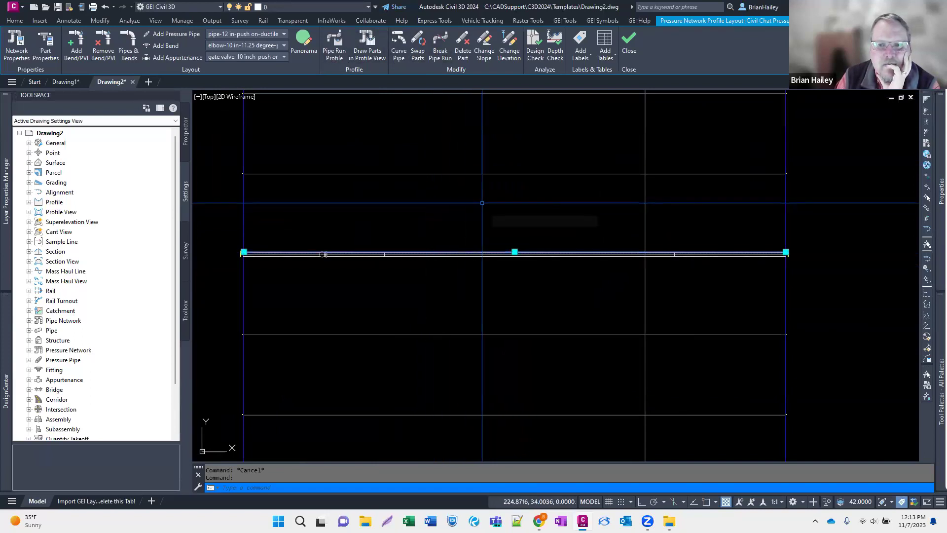
left_click(467, 255)
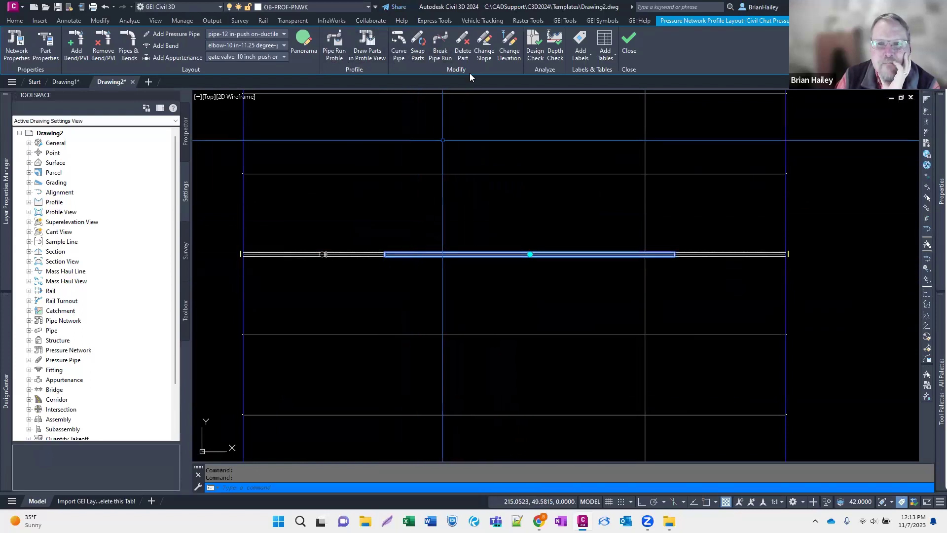
left_click(445, 48)
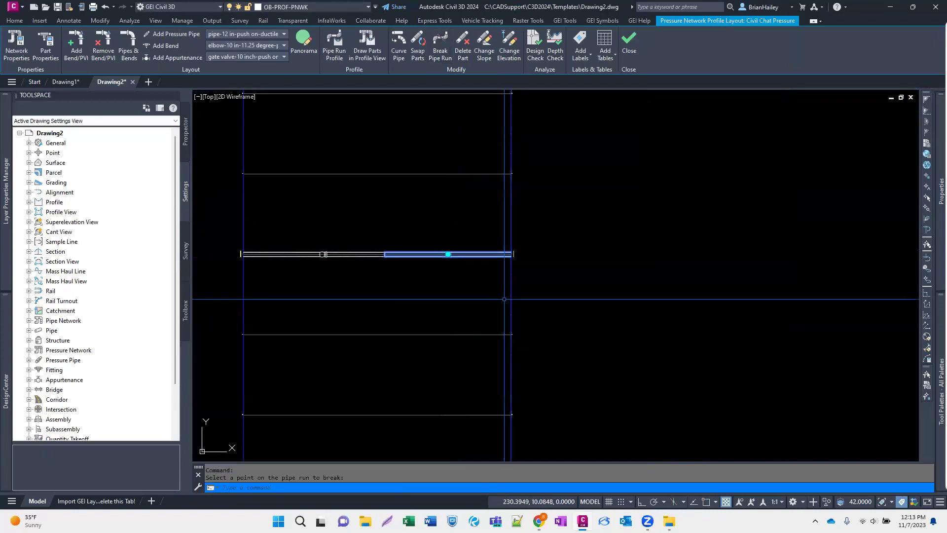
key("Escape")
scroll(500, 261, "up", 5)
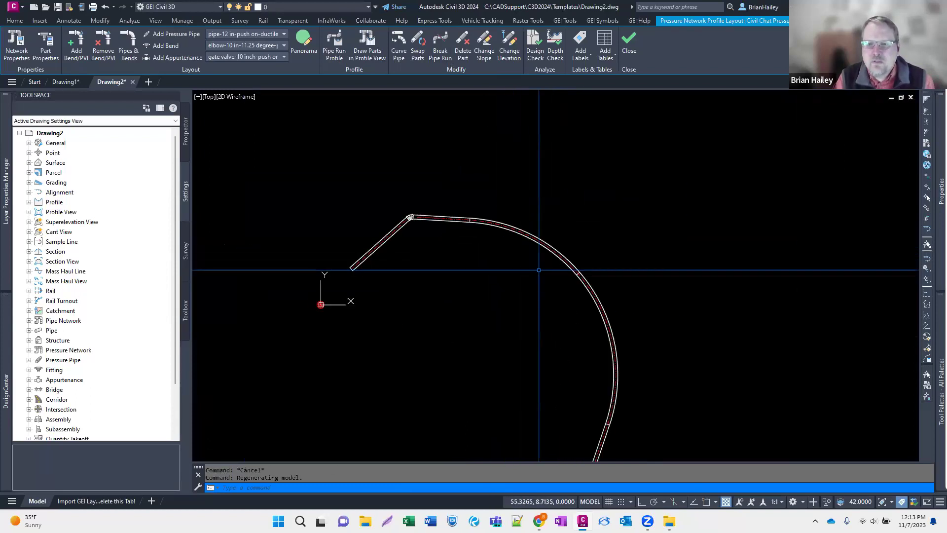
left_click(570, 262)
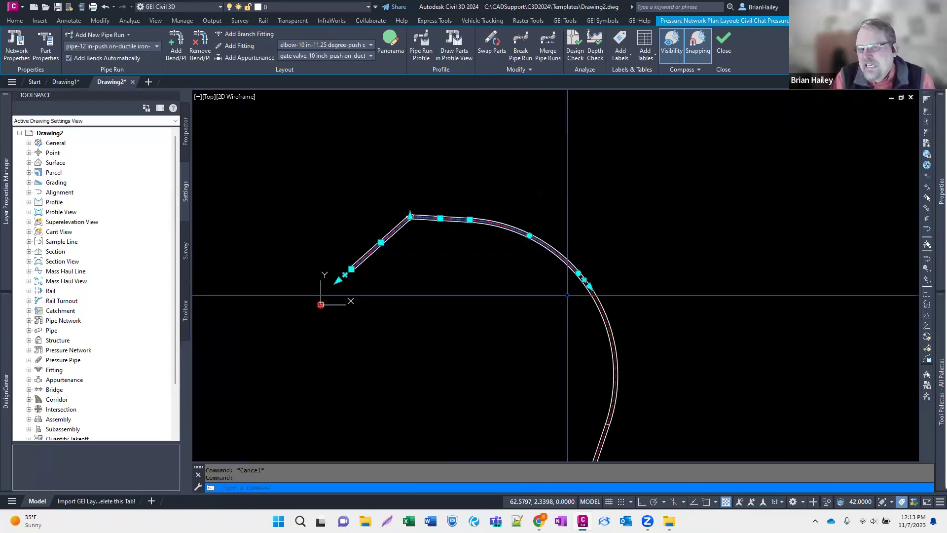
key("Escape")
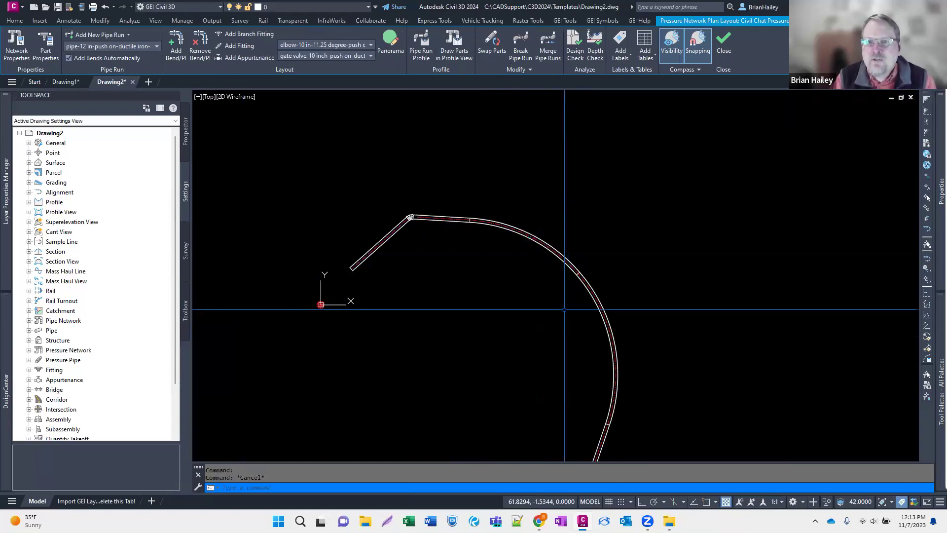
Merge the two pipe runs on either side of the break into one run
left_click(547, 43)
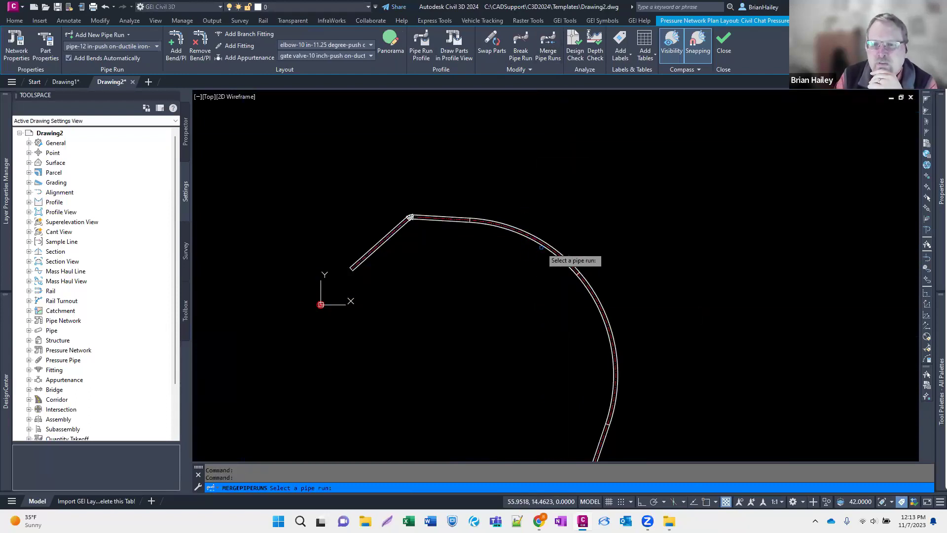
left_click(585, 287)
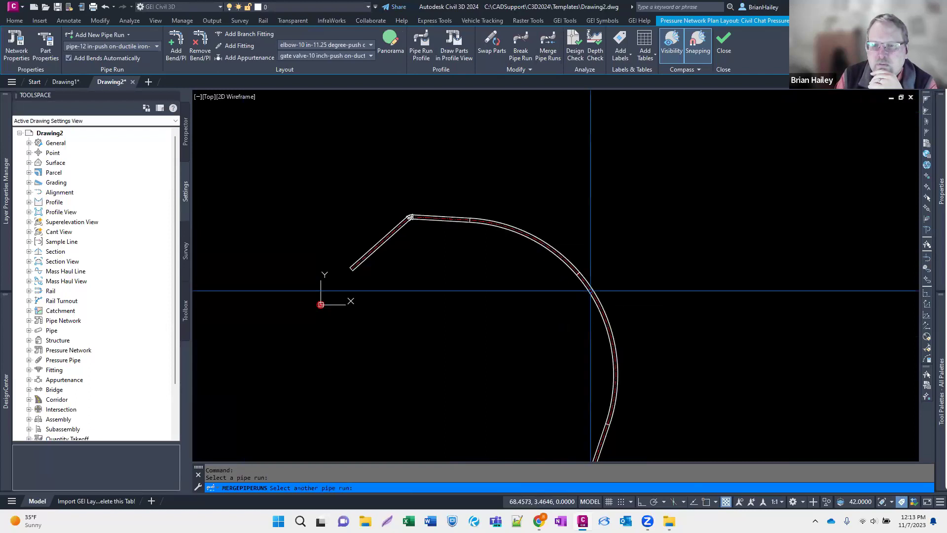
left_click(360, 261)
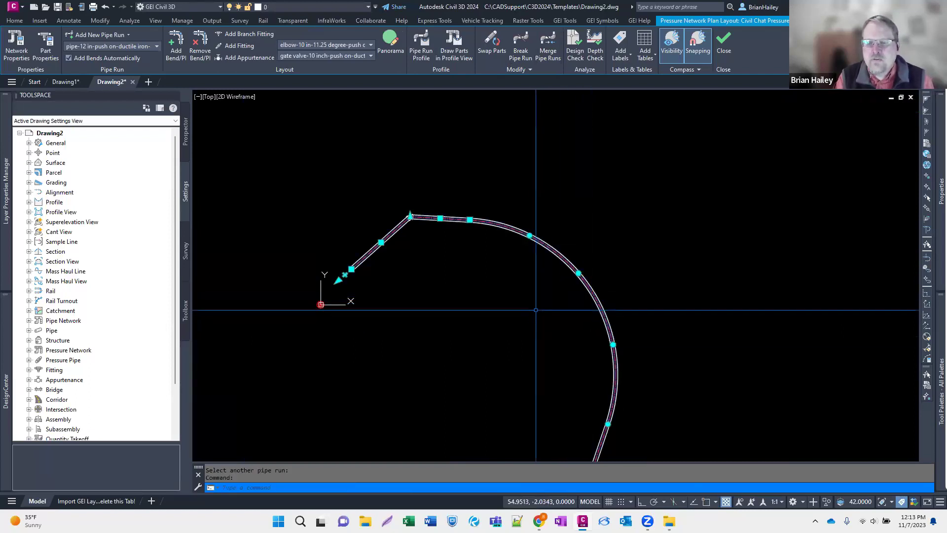
scroll(550, 325, "down", 3)
middle_click_drag(550, 325, 464, 277)
key("Escape")
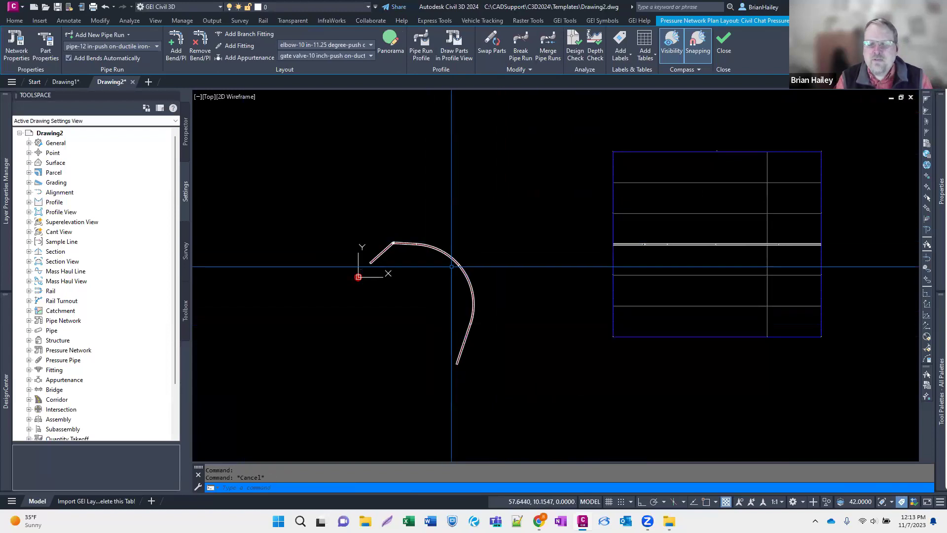
Switch to the GEI CAD System 2024 folder window and close it
mouse_move(466, 279)
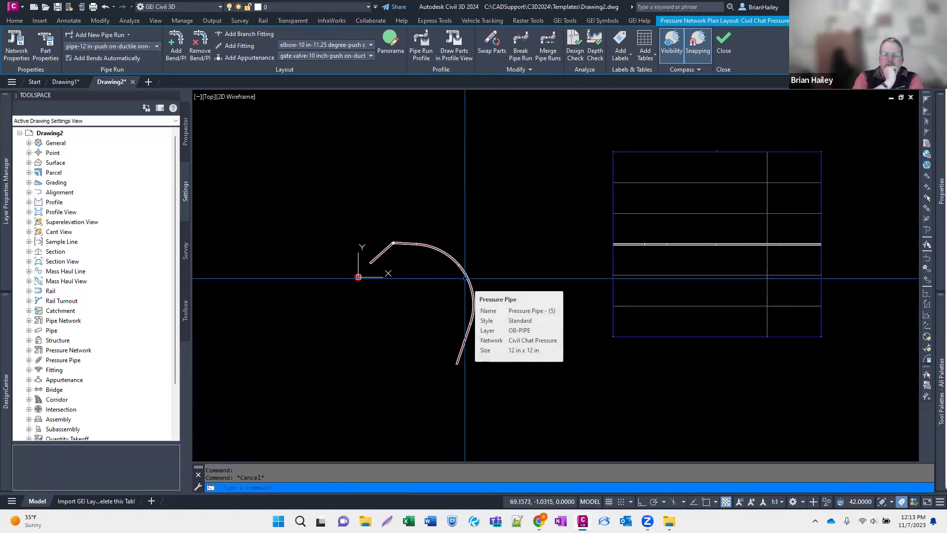
key("alt+Tab")
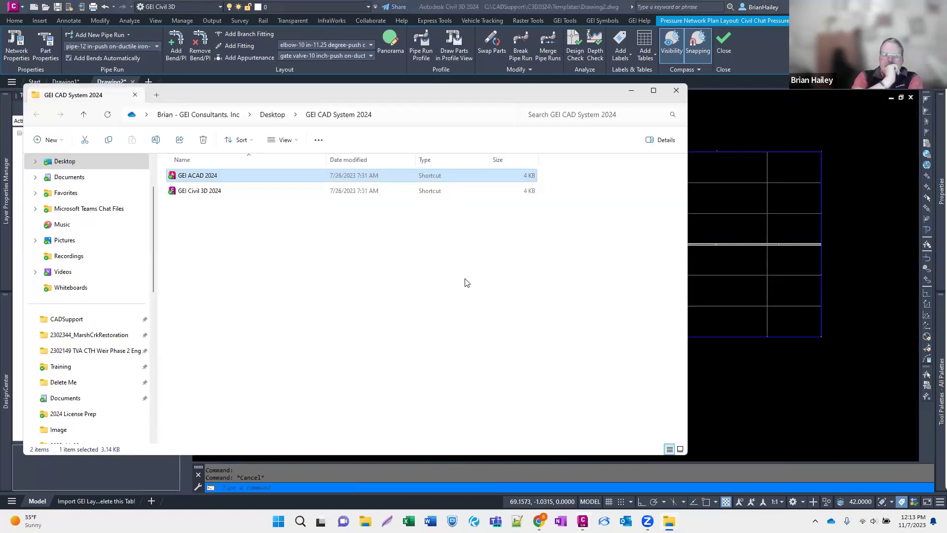
left_click(676, 90)
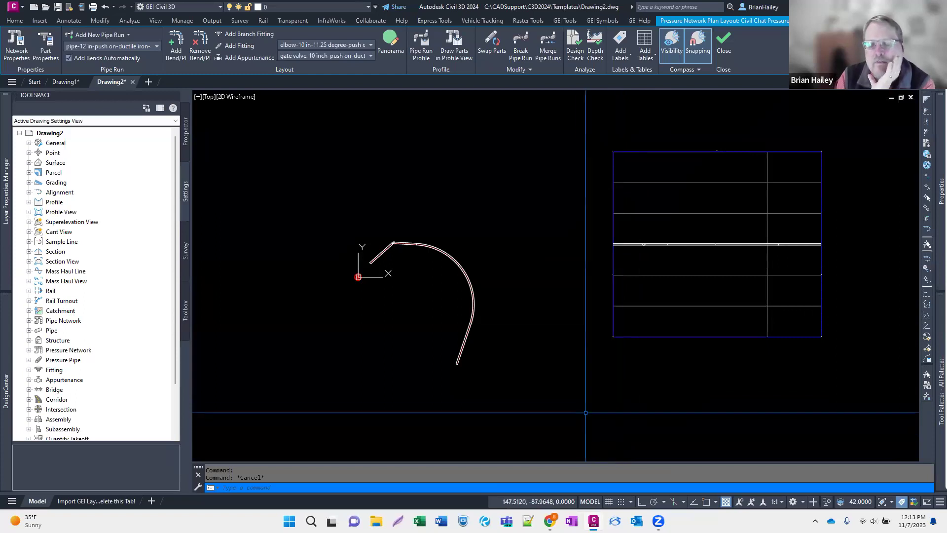
Add two vertical bends along the pipe run in the profile view, one on each side of the first curved pipe
middle_click_drag(736, 279, 624, 290)
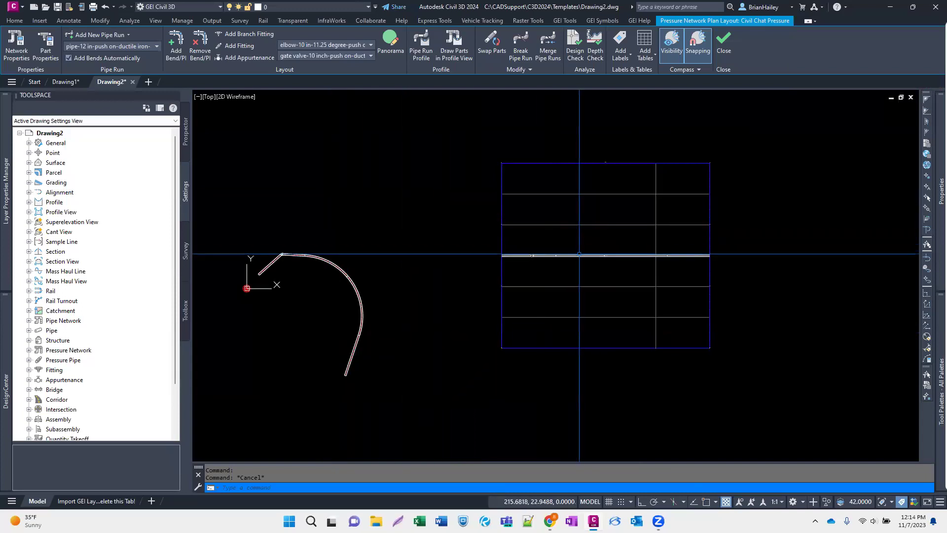
left_click(580, 256)
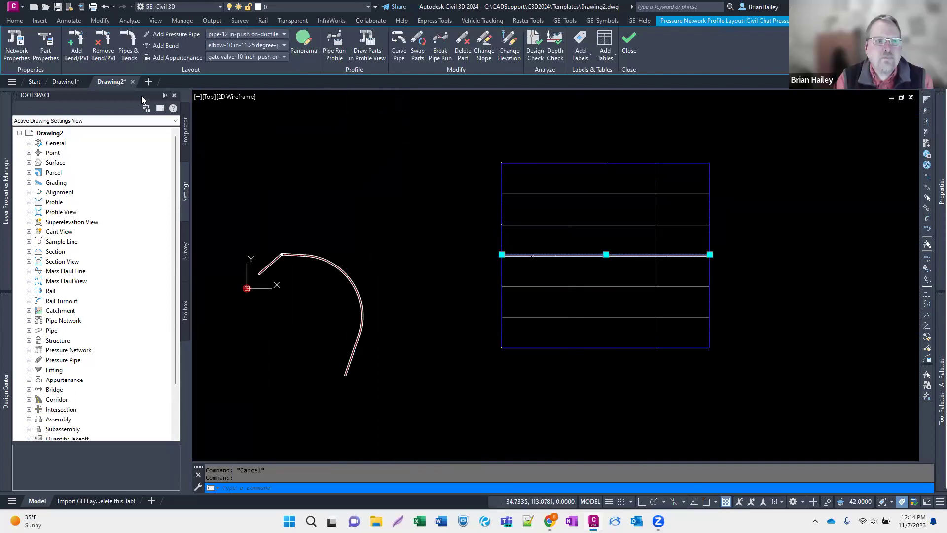
left_click(76, 47)
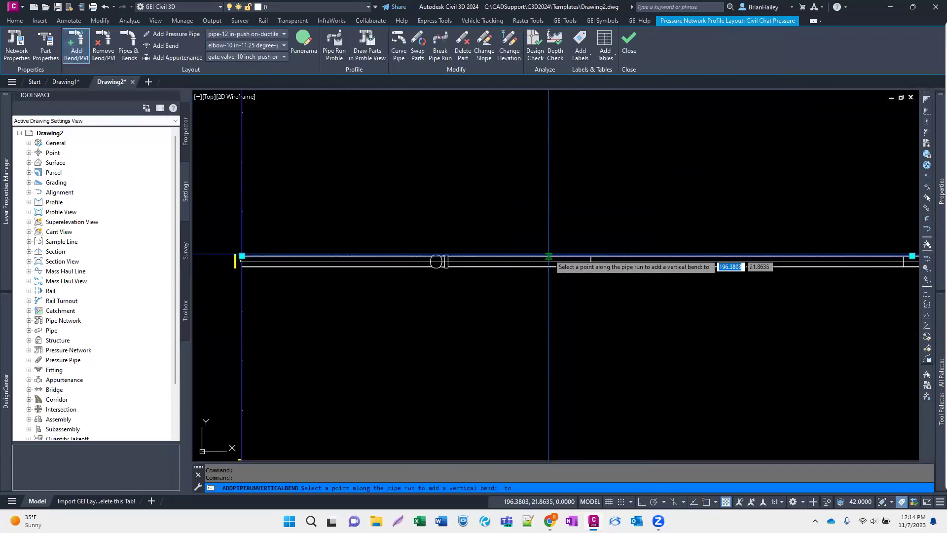
middle_click_drag(573, 298, 338, 253)
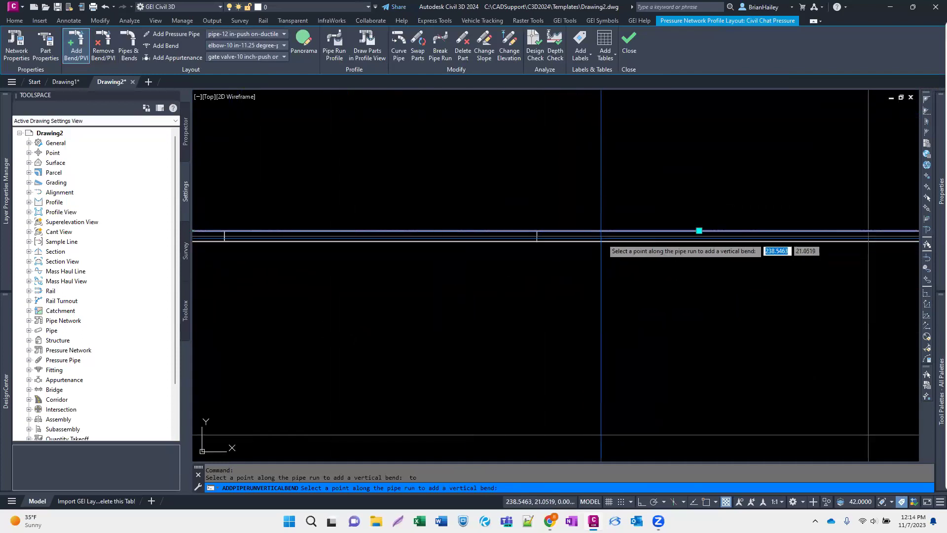
left_click(634, 232)
Add two lower vertical bends between the existing ones, giving the pipe run a flat-bottomed dip, and finish adding bends
middle_click_drag(548, 266, 586, 225)
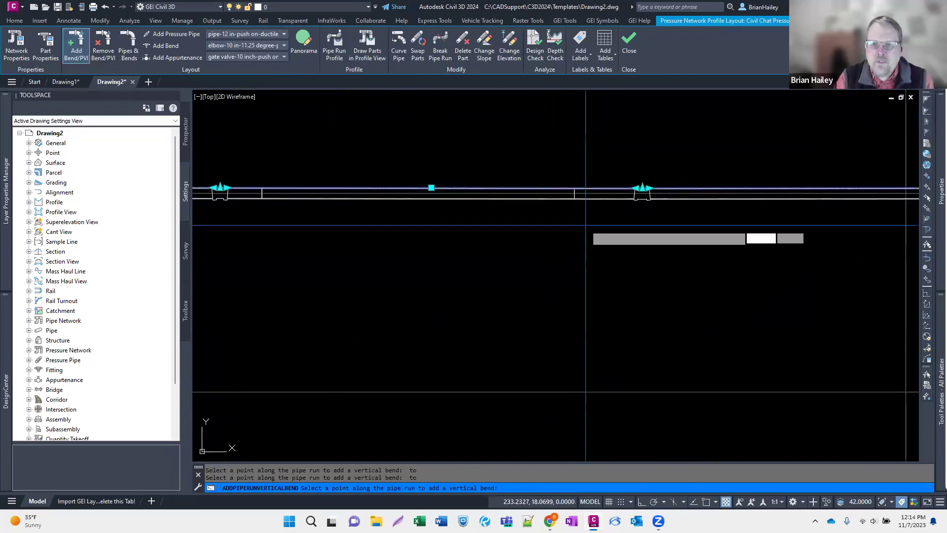
left_click(340, 282)
left_click(529, 282)
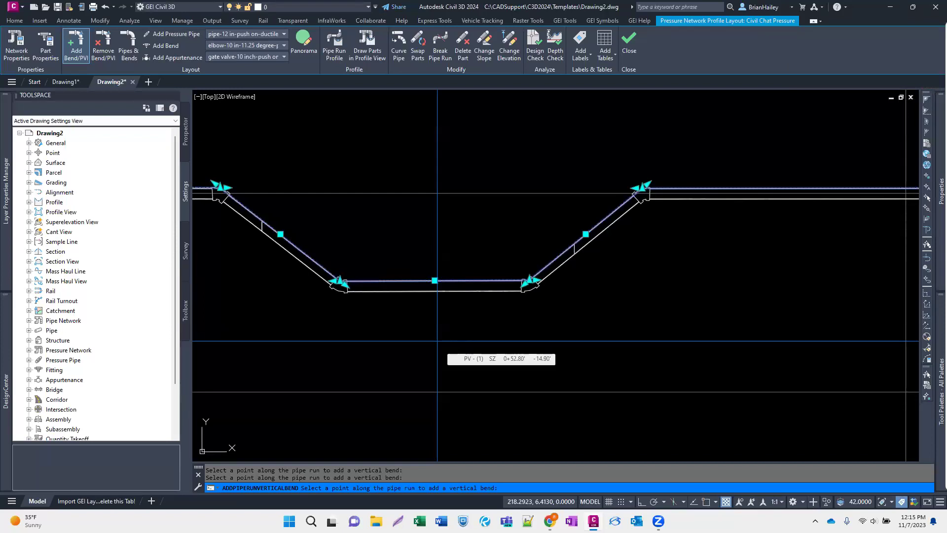
scroll(439, 338, "down", 4)
key("Escape")
key("Escape")
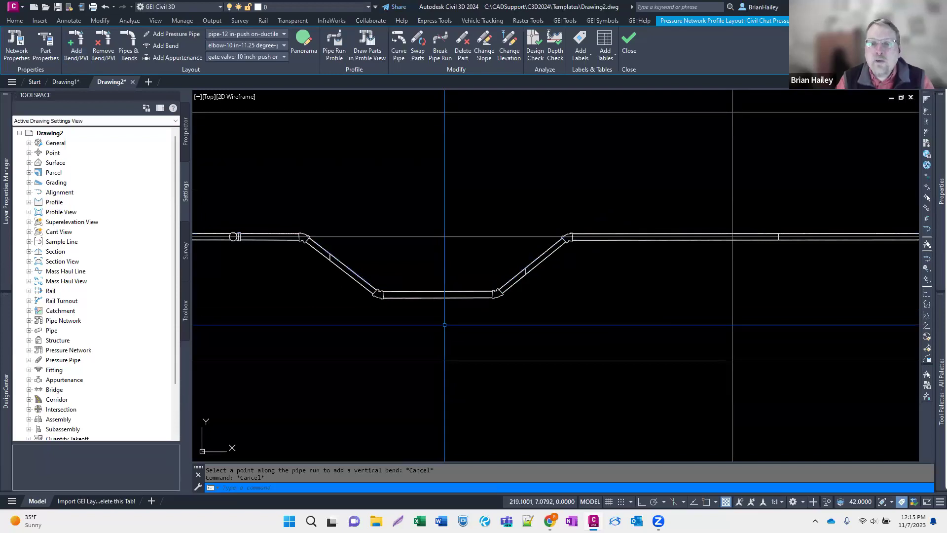
Draw a circle with a radius of about 2.5 centred on the level pipe beyond the dip in the profile view
scroll(448, 332, "down", 1)
scroll(450, 321, "up", 2)
type("c")
key("Return")
left_click(657, 264)
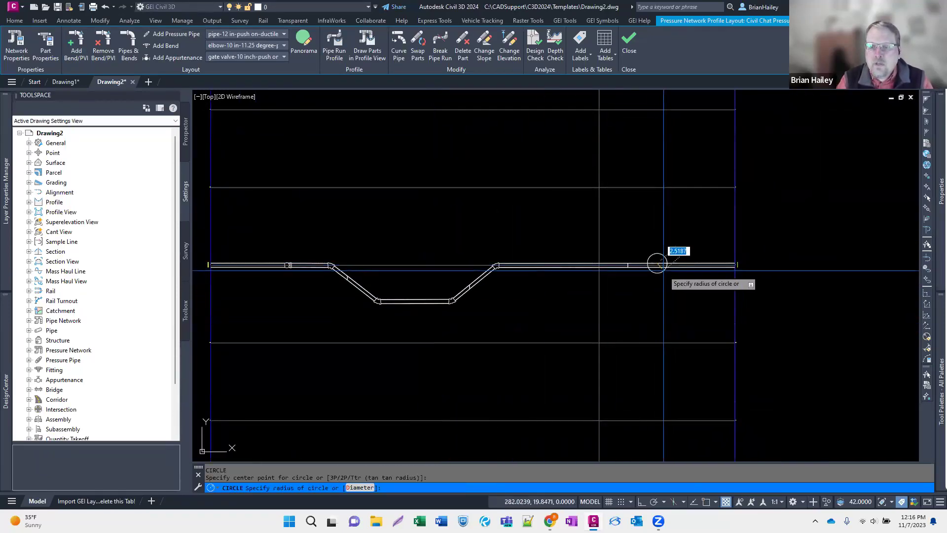
key("Escape")
key("Escape")
Move the circle straight down so that it sits just below the level pipe
middle_click_drag(667, 325, 543, 340)
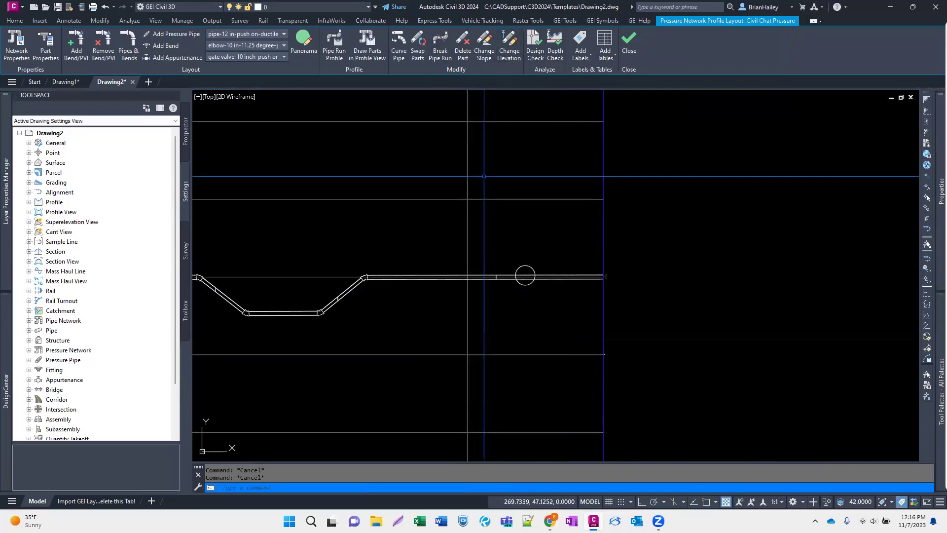
left_click(525, 275)
left_click(524, 275)
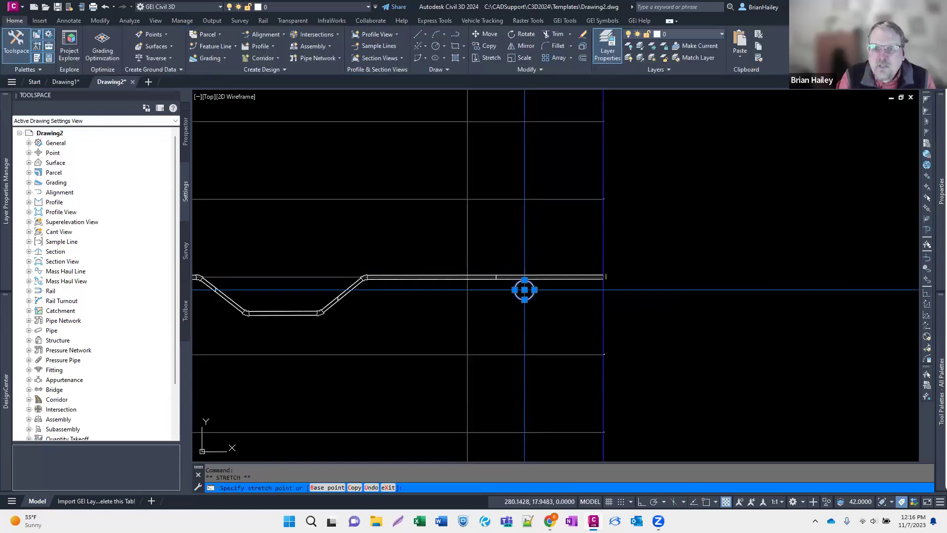
key("Escape")
key("Escape")
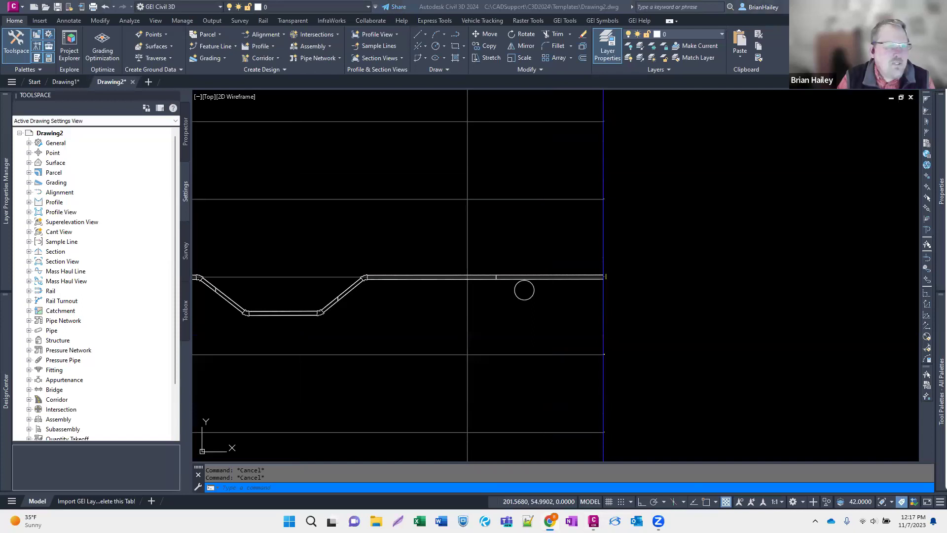
Switch to the web browser and open the Civil 3D community on the Autodesk Forums site
key("alt+Tab")
left_click(228, 34)
type("forums")
key("Return")
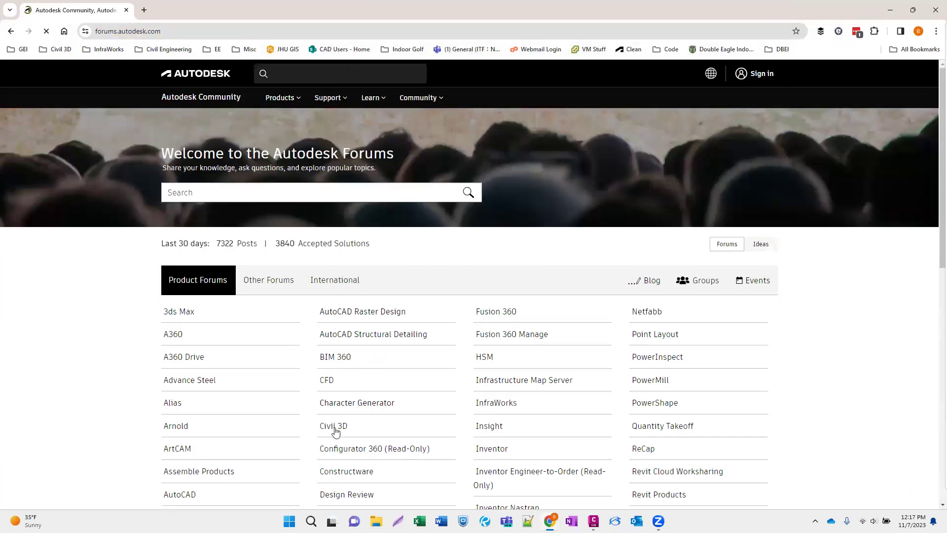
left_click(335, 428)
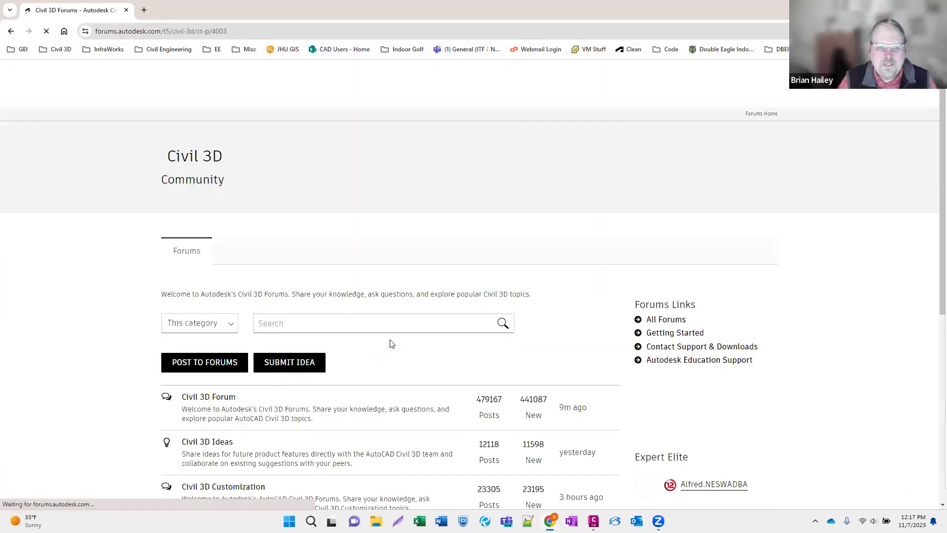
Open the Civil 3D Ideas board and list its top voted ideas
scroll(347, 374, "down", 2)
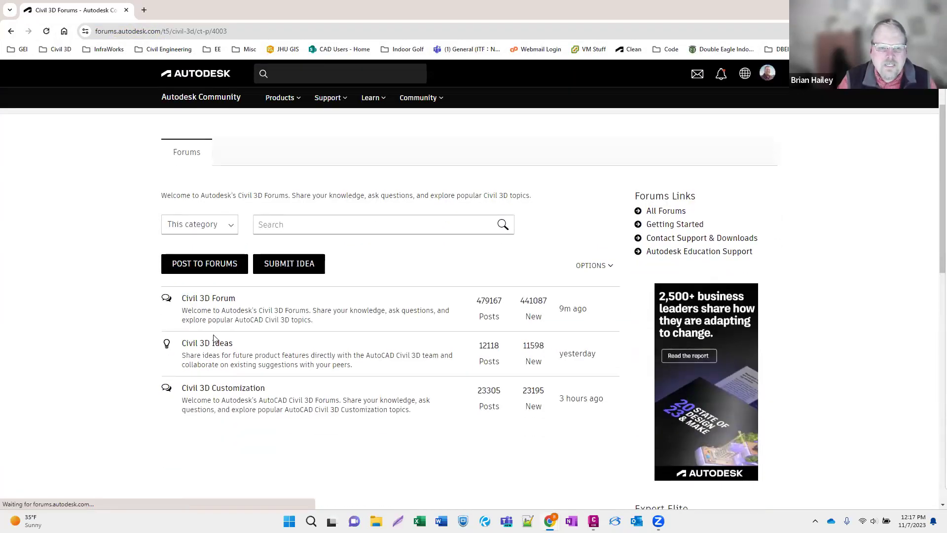
left_click(400, 344)
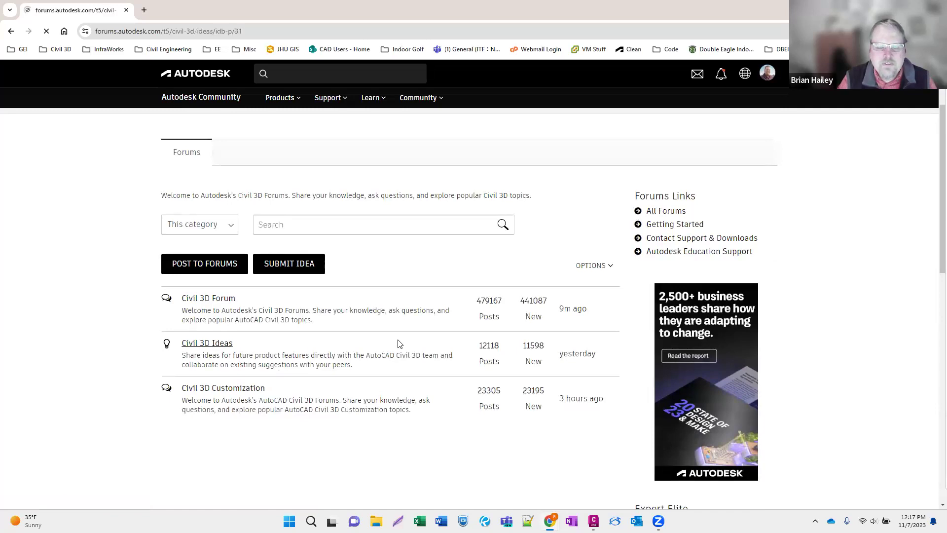
scroll(302, 329, "down", 2)
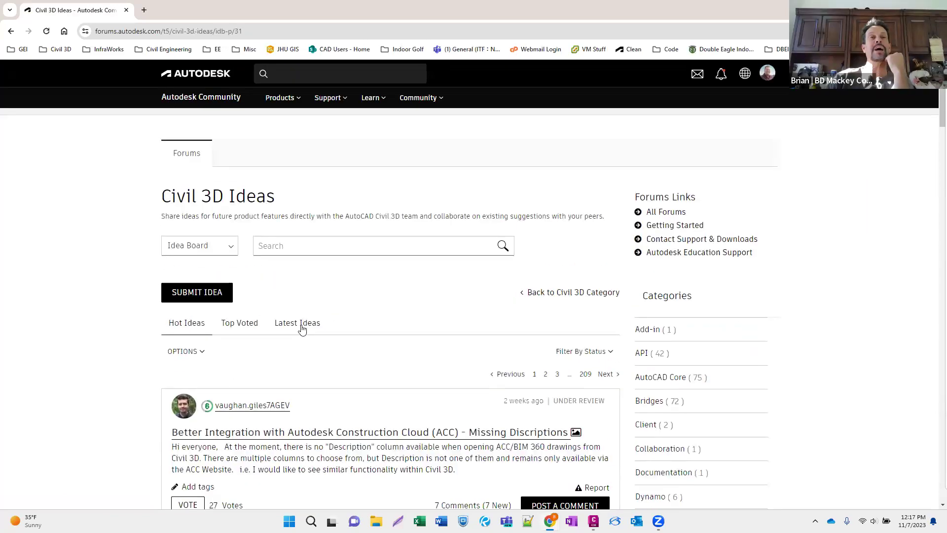
left_click(247, 323)
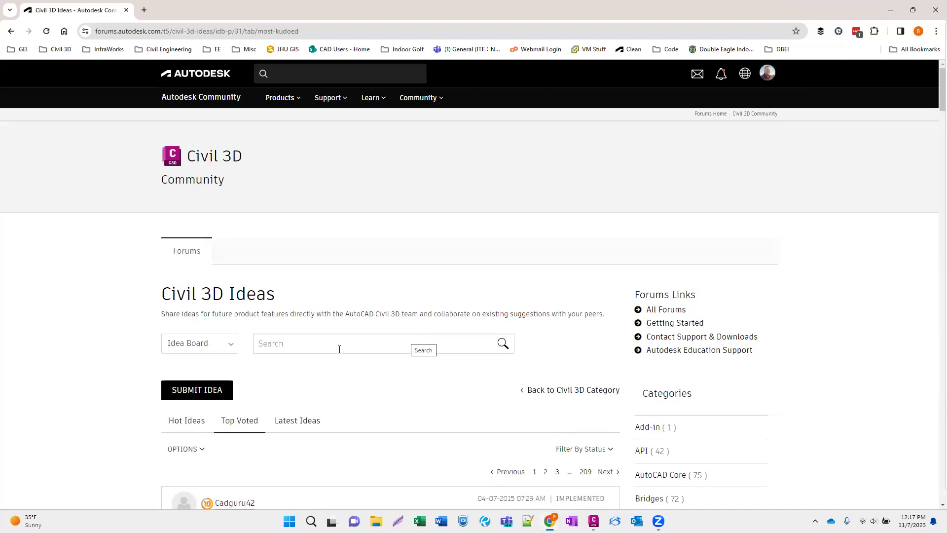
Find the "New Pressure Network Workflow in Civil 3D" idea among the top voted ideas and highlight the year 2016 in its posting date
scroll(339, 349, "down", 10)
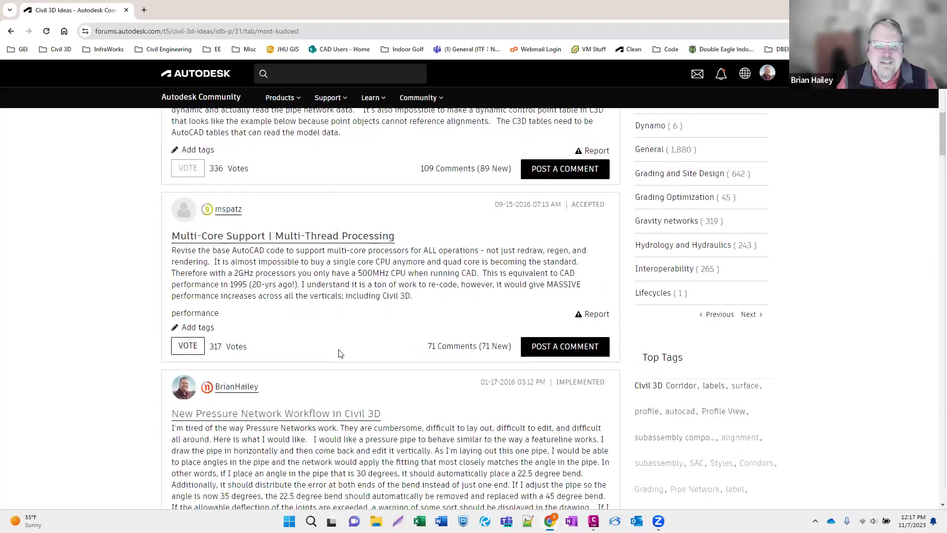
scroll(316, 336, "up", 10)
scroll(296, 312, "down", 10)
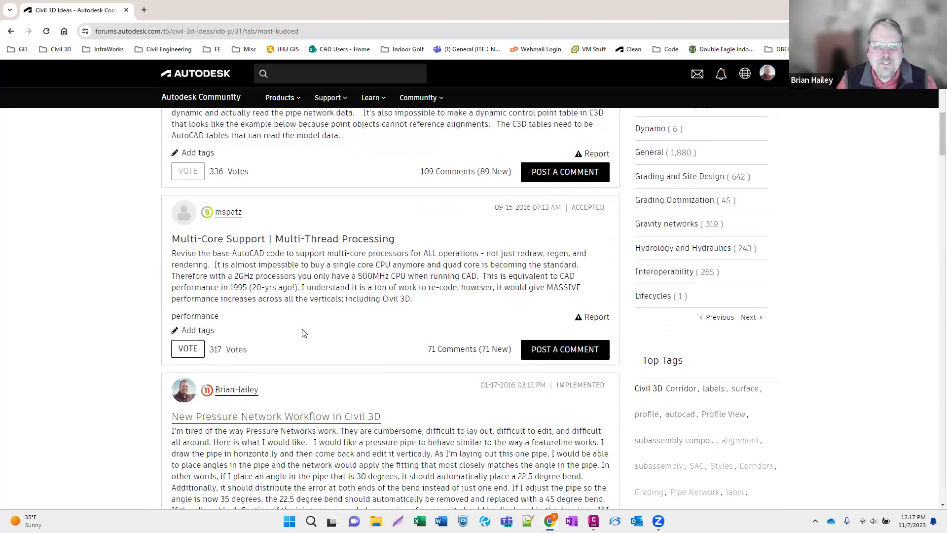
scroll(303, 333, "down", 3)
scroll(240, 323, "down", 1)
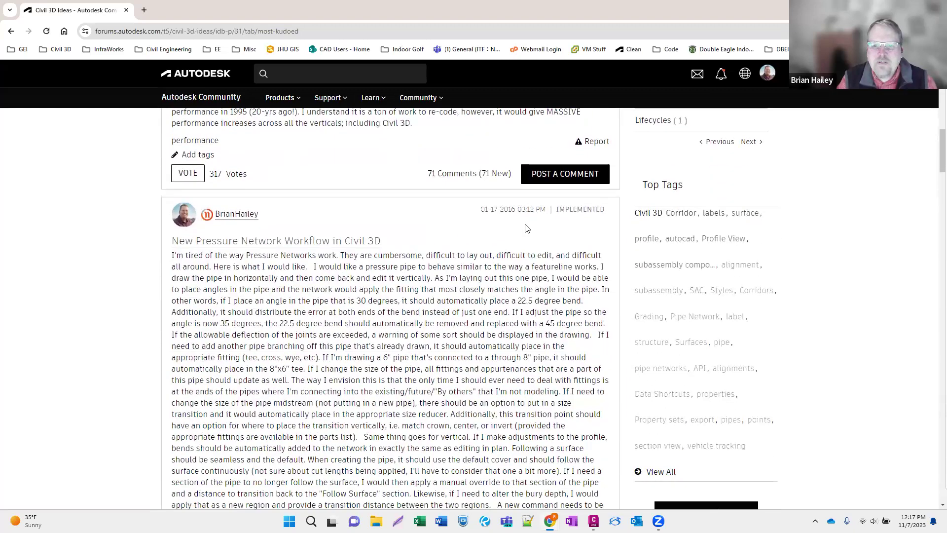
left_click_drag(499, 209, 516, 210)
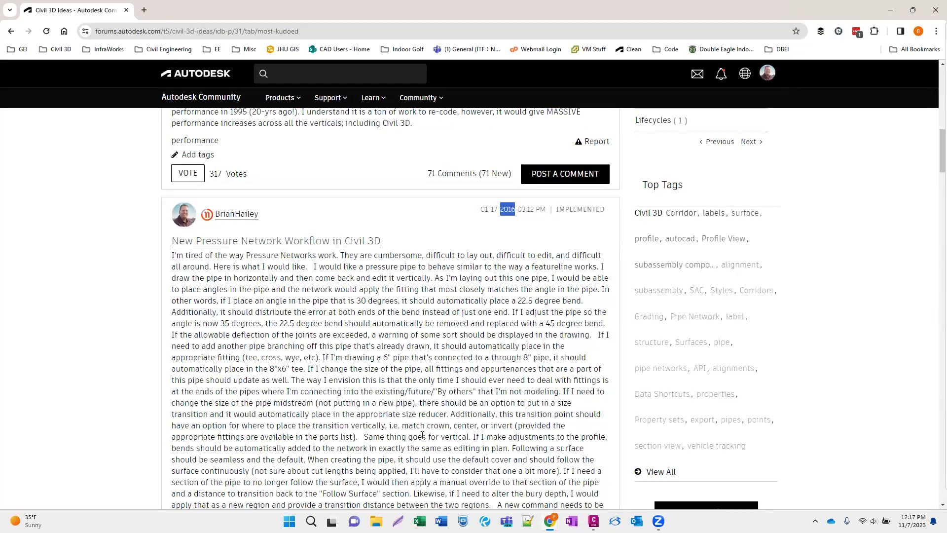
Read through the pressure network workflow idea, highlight the proposed command name "Add Lowering" in its description, and clear the highlight
scroll(416, 316, "down", 3)
scroll(412, 318, "up", 2)
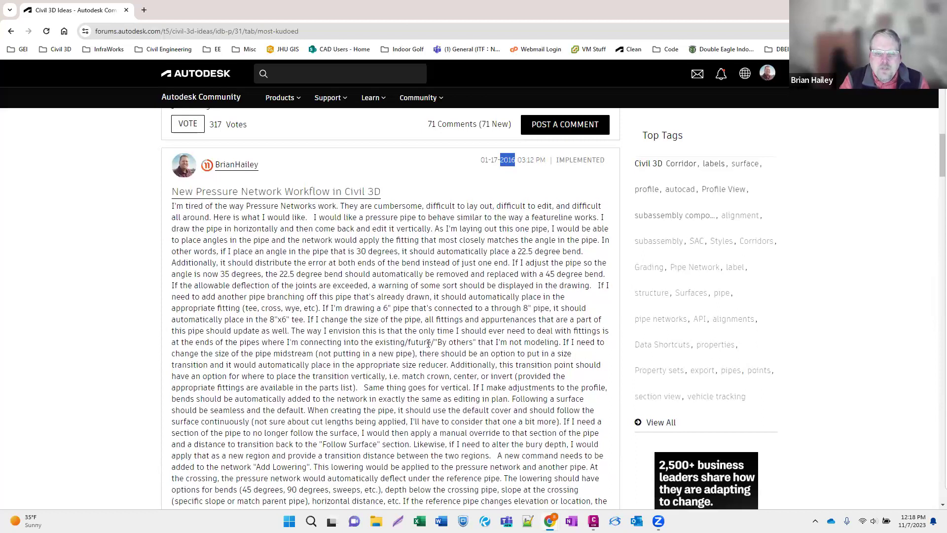
scroll(294, 274, "up", 1)
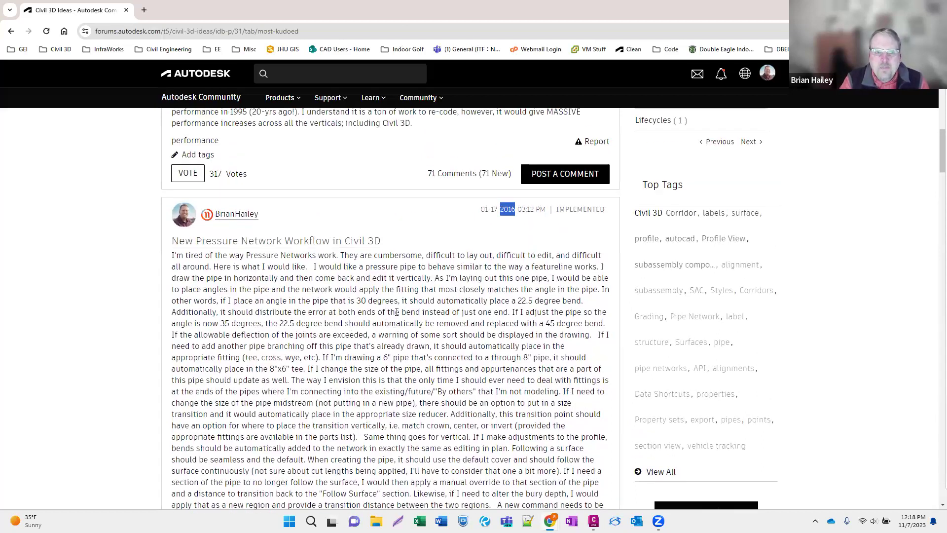
scroll(432, 328, "down", 2)
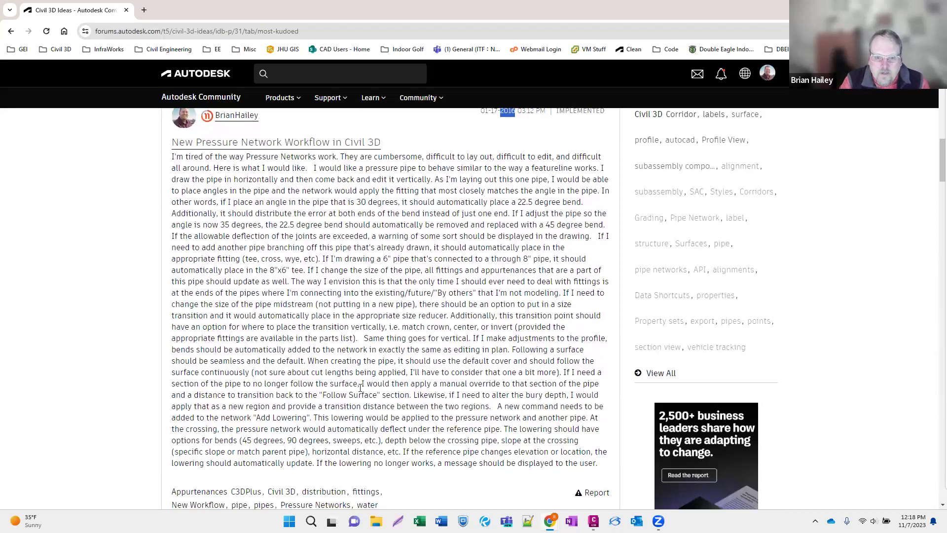
scroll(316, 423, "down", 1)
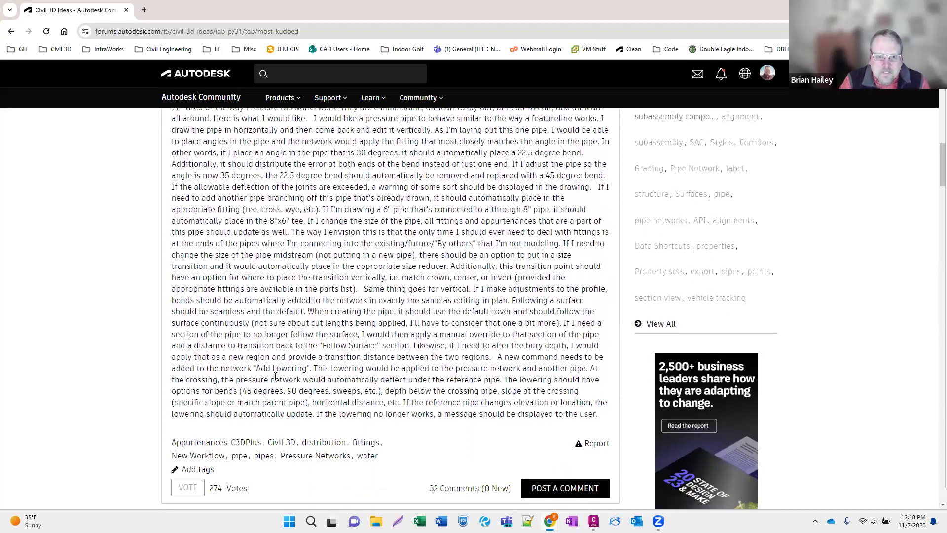
left_click_drag(256, 368, 309, 369)
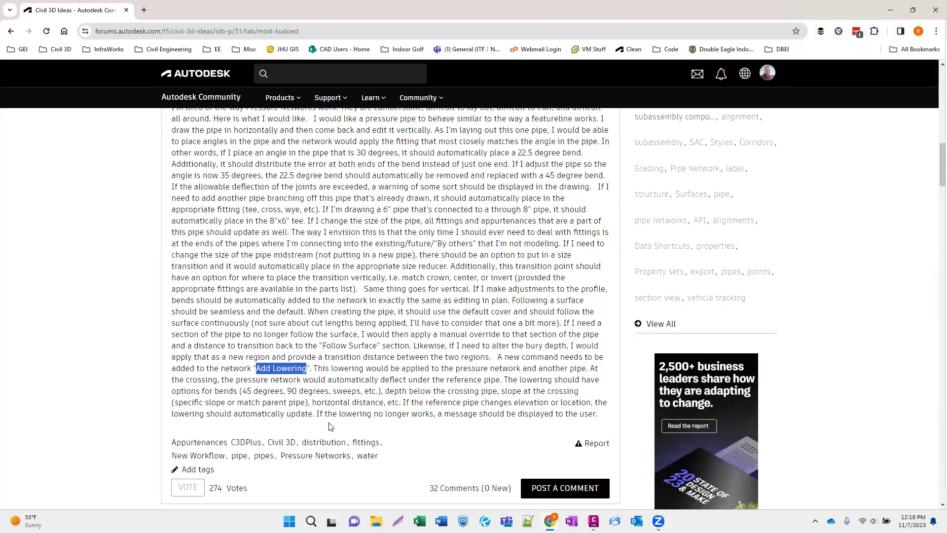
scroll(325, 341, "up", 2)
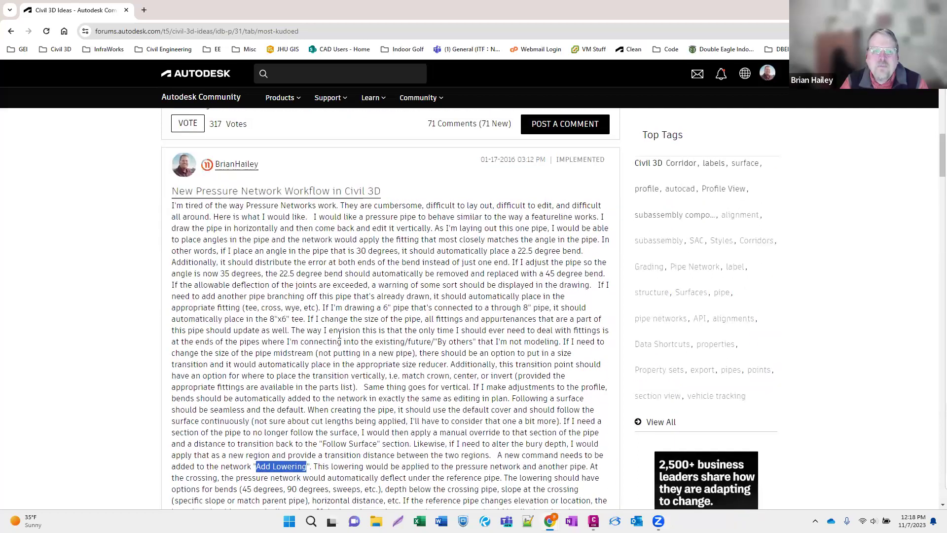
scroll(325, 341, "down", 1)
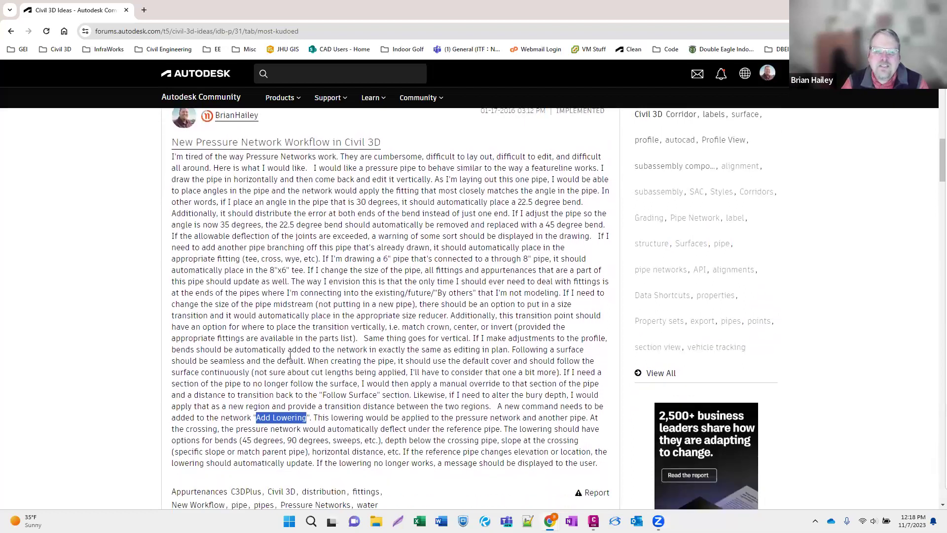
left_click(115, 316)
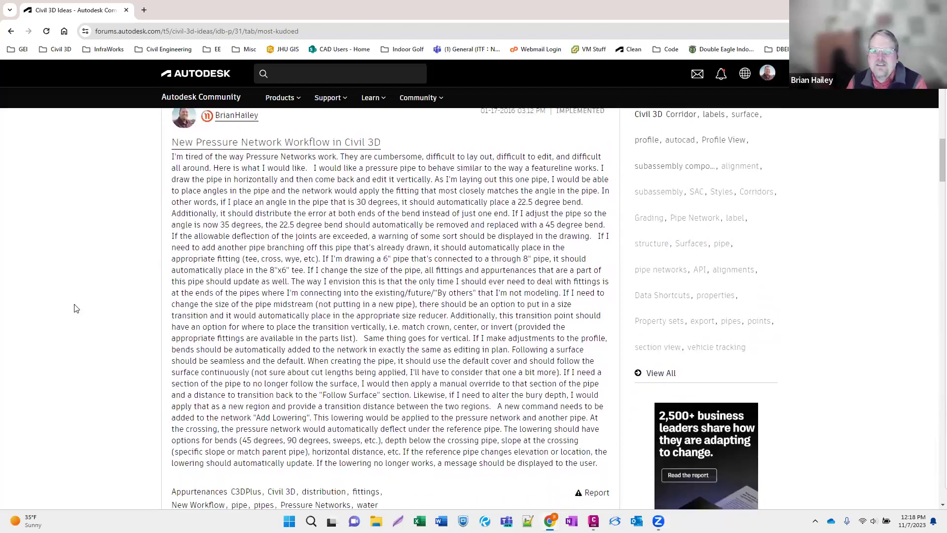